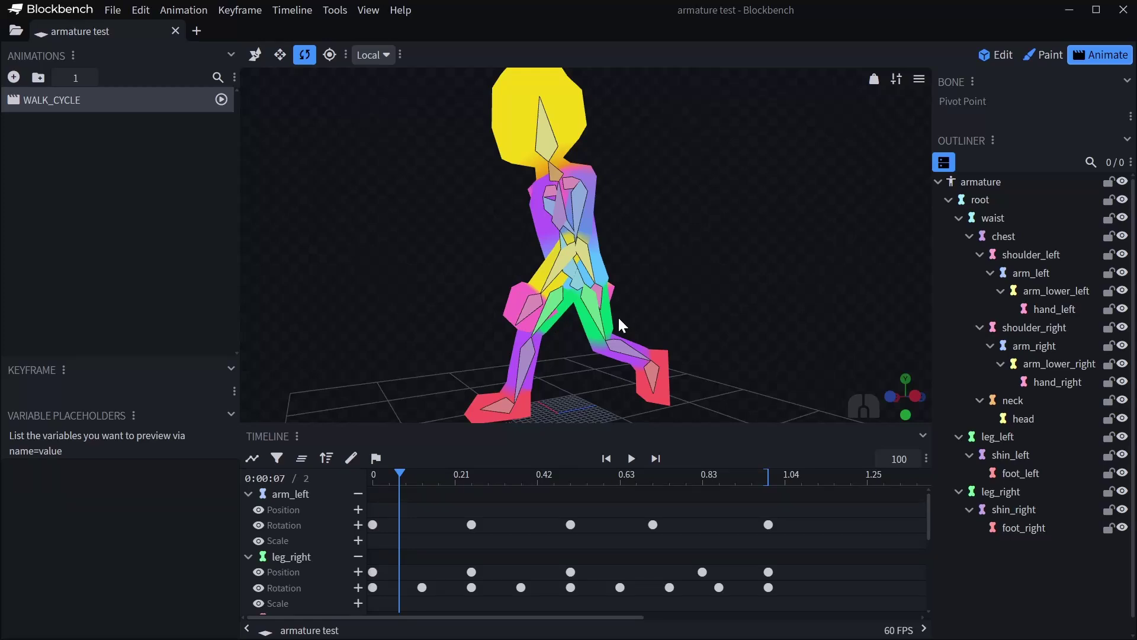
Play the walk cycle animation and examine how the rigged character's torso and limbs deform from different sides
{"action": "left_click_drag", "start_coordinate": [641, 313], "coordinate": [503, 368]}
{"action": "key", "text": "space"}
{"action": "scroll", "coordinate": [533, 371], "scroll_direction": "up", "scroll_amount": 3}
{"action": "left_click_drag", "start_coordinate": [628, 332], "coordinate": [728, 335]}
{"action": "scroll", "coordinate": [616, 346], "scroll_direction": "up", "scroll_amount": 4}
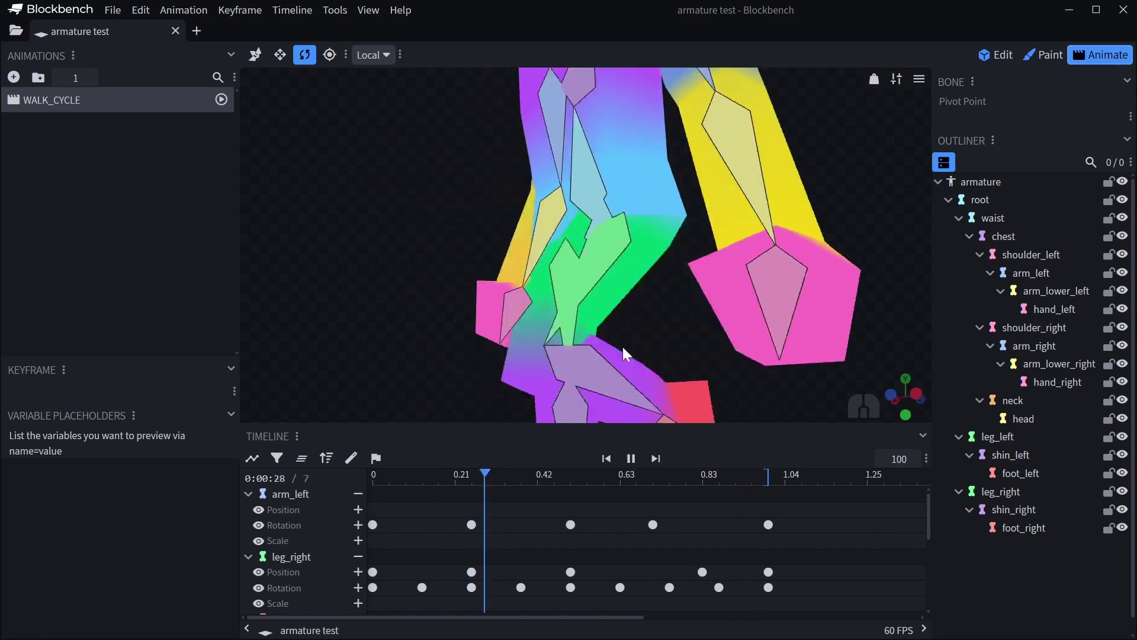
{"action": "scroll", "coordinate": [680, 363], "scroll_direction": "down", "scroll_amount": 8}
{"action": "key", "text": "space"}
{"action": "scroll", "coordinate": [585, 333], "scroll_direction": "down", "scroll_amount": 1}
{"action": "left_click_drag", "start_coordinate": [525, 418], "coordinate": [505, 412]}
{"action": "scroll", "coordinate": [503, 415], "scroll_direction": "up", "scroll_amount": 3}
{"action": "left_click_drag", "start_coordinate": [466, 476], "coordinate": [542, 470], "text": "ctrl"}
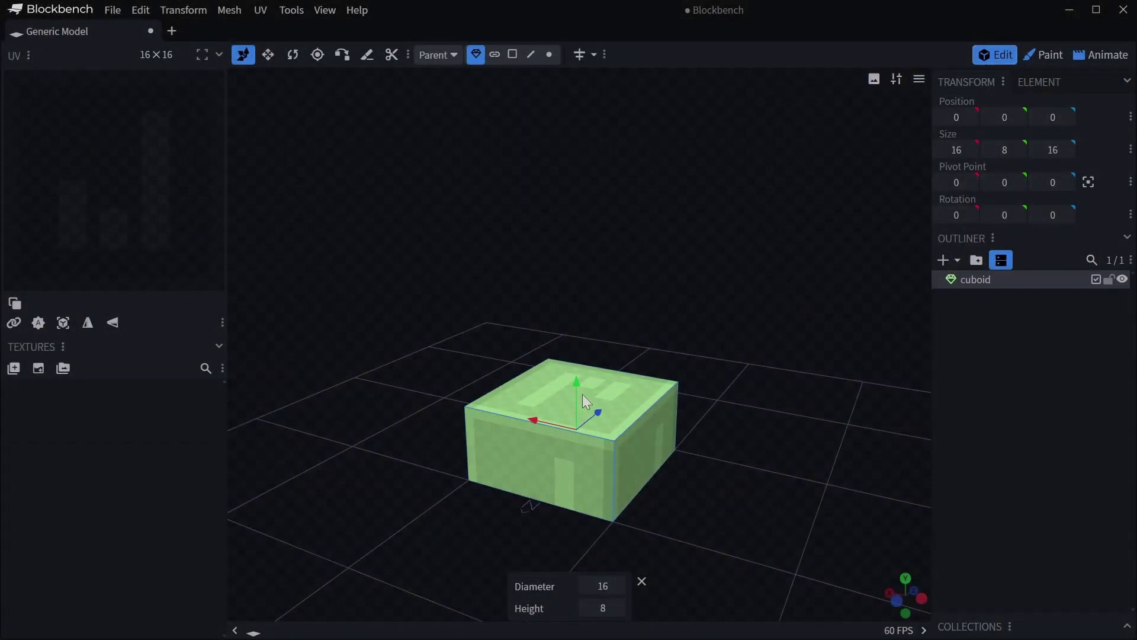
Raise the cuboid mesh above the grid and resize it to 10 × 14 × 6 units
{"action": "left_click_drag", "start_coordinate": [581, 394], "coordinate": [588, 229]}
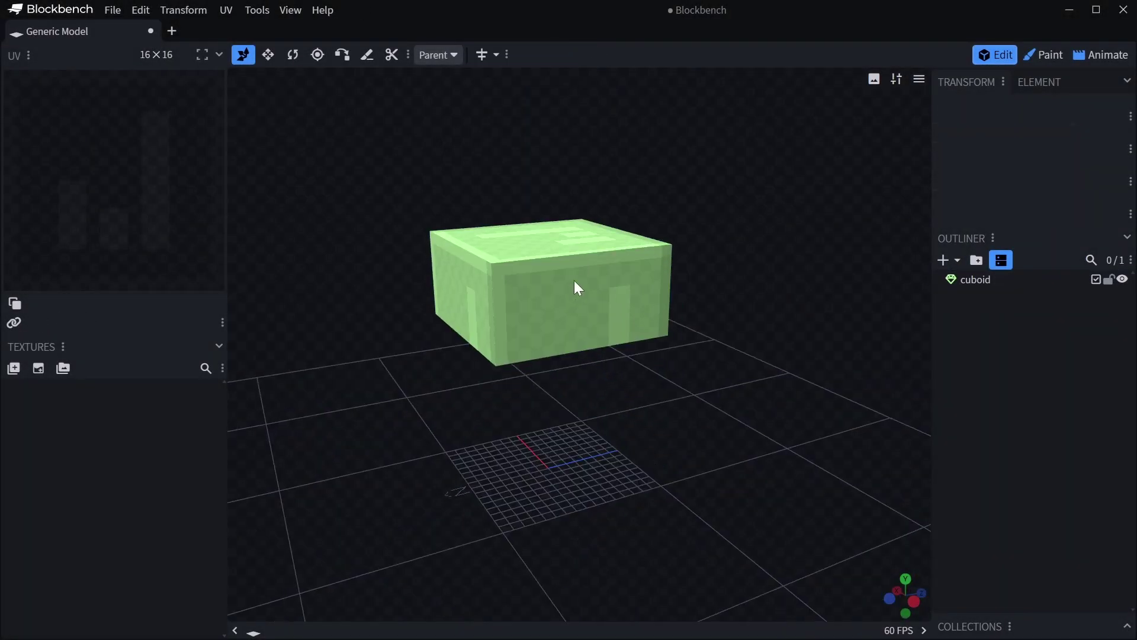
{"action": "left_click", "coordinate": [578, 287]}
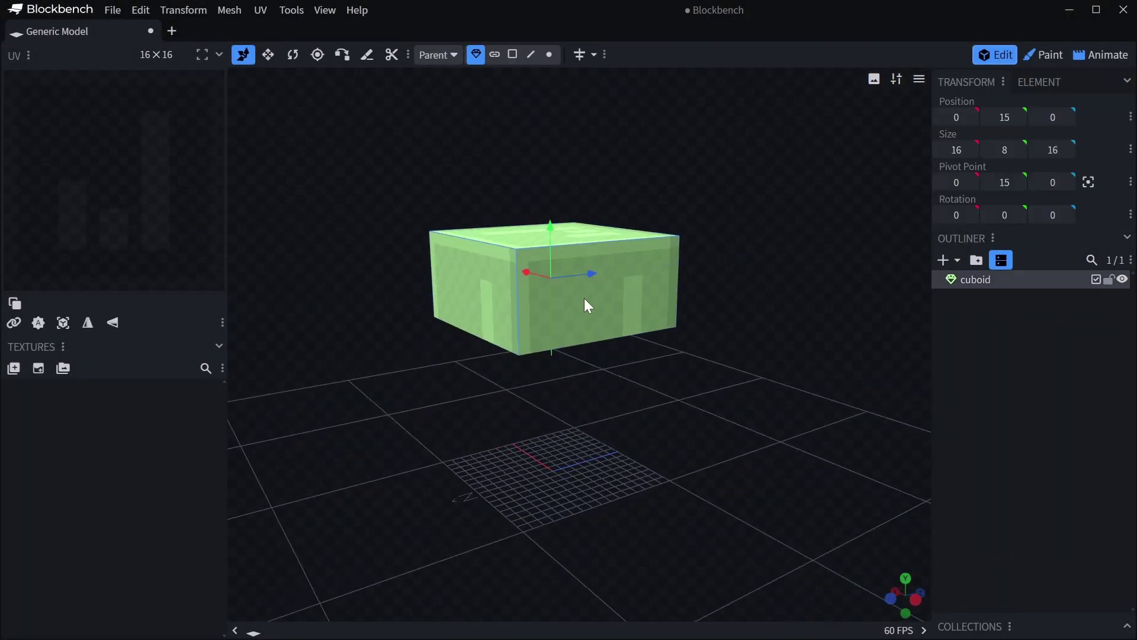
{"action": "key", "text": "s"}
{"action": "mouse_move", "coordinate": [527, 286]}
{"action": "left_mouse_down"}
{"action": "mouse_move", "coordinate": [585, 284]}
{"action": "mouse_move", "coordinate": [538, 287]}
{"action": "left_mouse_up"}
{"action": "left_click_drag", "start_coordinate": [557, 228], "coordinate": [566, 180]}
Set the cuboid's pivot point height to 0 and enable mirror modeling
{"action": "key", "text": "v"}
{"action": "type", "text": "0"}
{"action": "left_click_drag", "start_coordinate": [672, 290], "coordinate": [741, 296]}
{"action": "scroll", "coordinate": [740, 296], "scroll_direction": "up", "scroll_amount": 2}
{"action": "right_click_drag", "start_coordinate": [719, 358], "coordinate": [661, 423]}
{"action": "left_click_drag", "start_coordinate": [633, 367], "coordinate": [581, 208]}
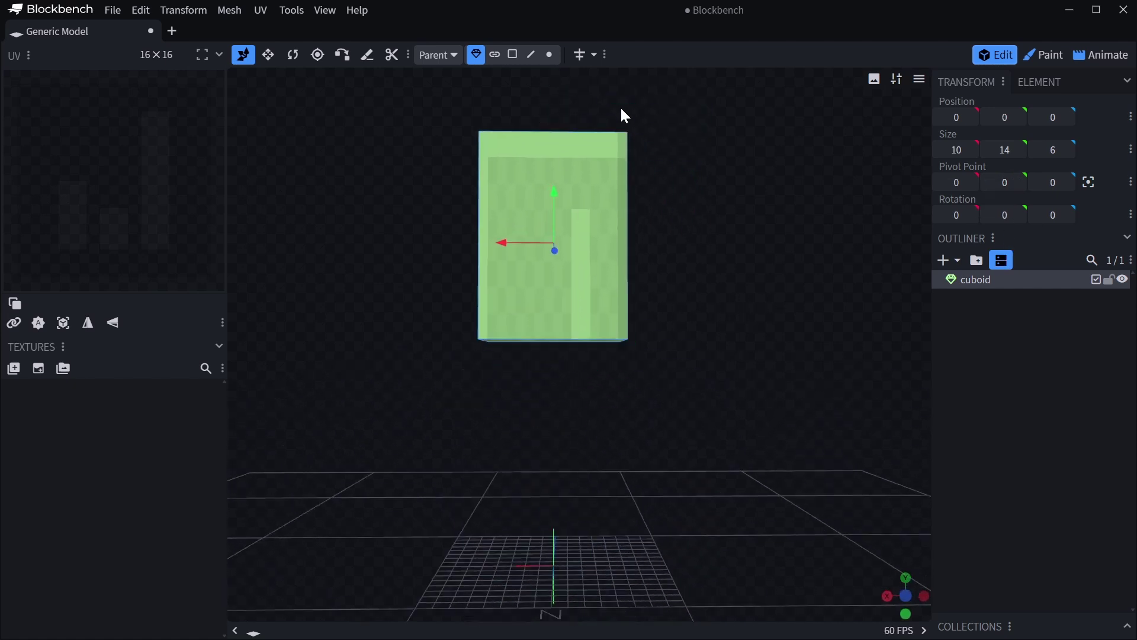
{"action": "left_click_drag", "start_coordinate": [597, 151], "coordinate": [592, 113]}
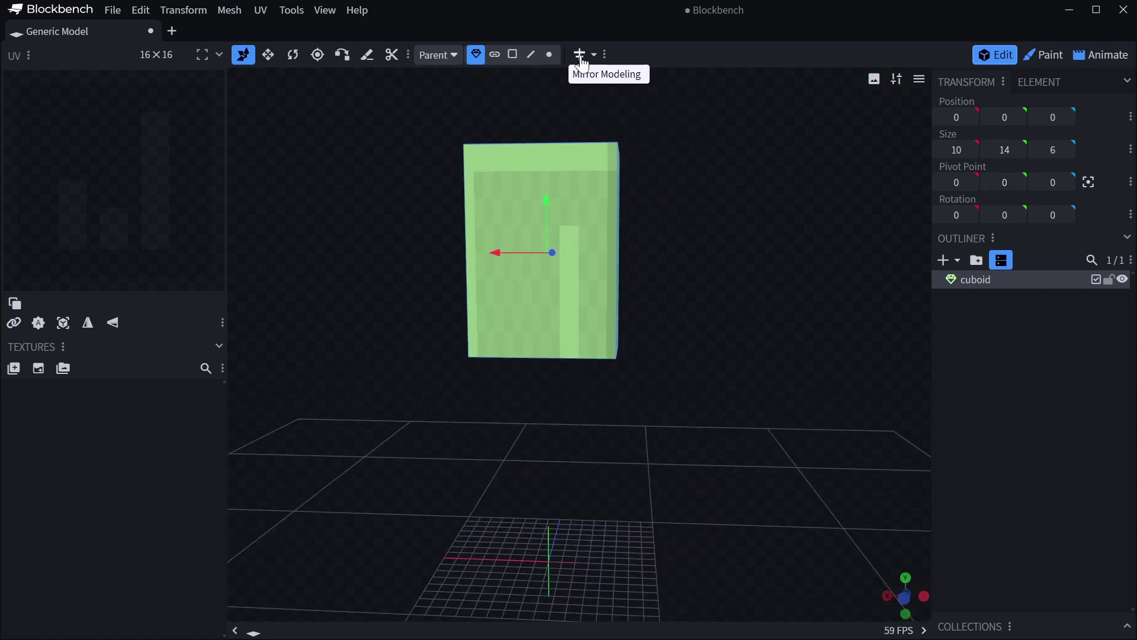
{"action": "left_click", "coordinate": [581, 55]}
{"action": "left_click_drag", "start_coordinate": [554, 225], "coordinate": [527, 297]}
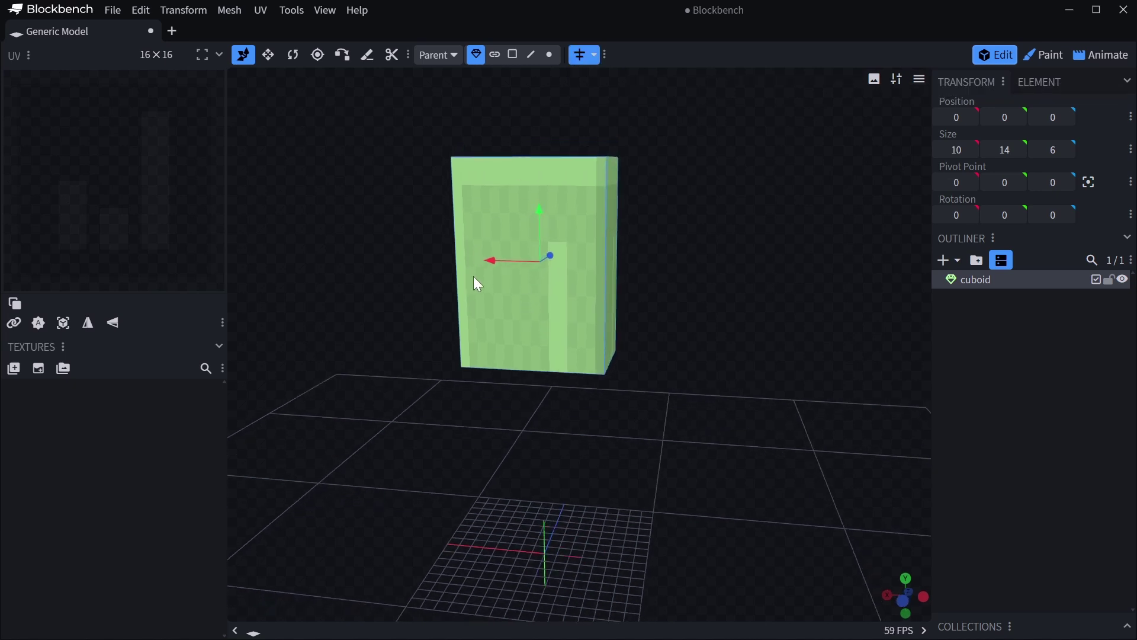
{"action": "left_click_drag", "start_coordinate": [464, 300], "coordinate": [521, 98]}
Loop cut the cuboid vertically through its middle and lower the bottom centre edge by 1 unit
{"action": "left_click", "coordinate": [530, 55]}
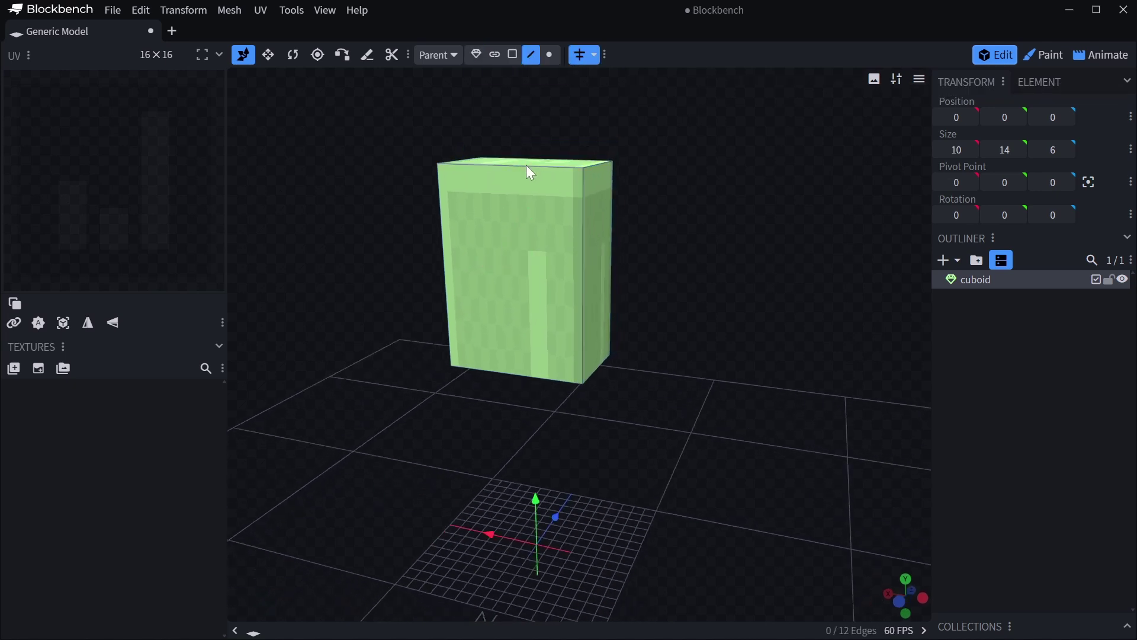
{"action": "left_click", "coordinate": [526, 165]}
{"action": "left_click_drag", "start_coordinate": [526, 164], "coordinate": [605, 105]}
{"action": "left_click", "coordinate": [598, 55]}
{"action": "left_click_drag", "start_coordinate": [600, 256], "coordinate": [621, 226]}
{"action": "left_click", "coordinate": [546, 317]}
{"action": "left_click_drag", "start_coordinate": [549, 300], "coordinate": [553, 301]}
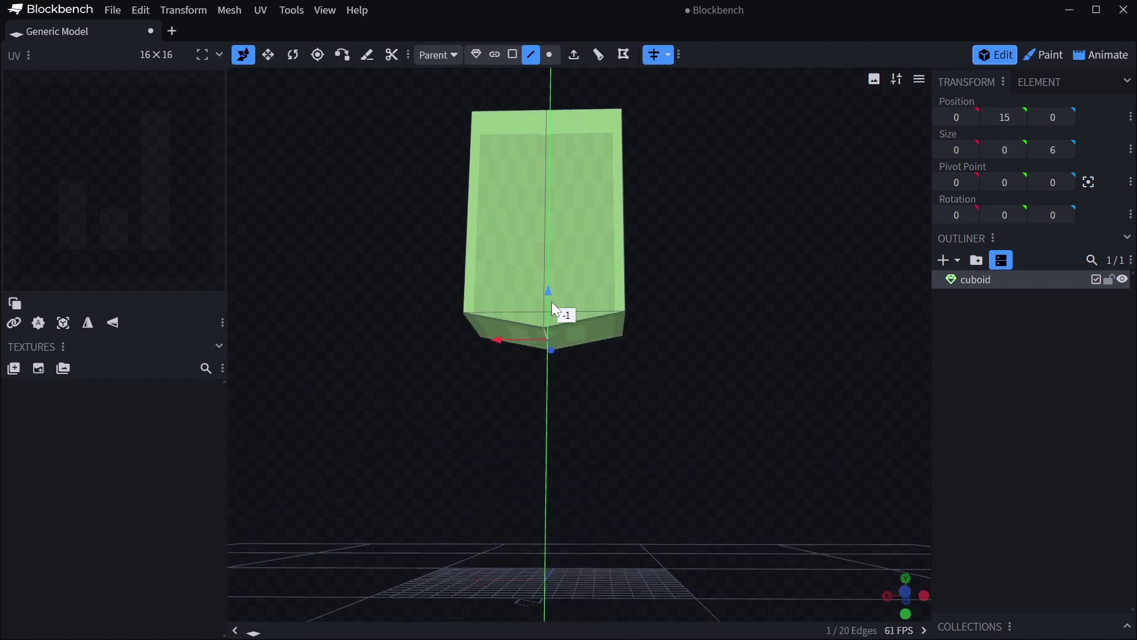
Extrude the slanted bottom faces down and outward into two legs, and set their end faces' Y position to 0
{"action": "left_click", "coordinate": [513, 55]}
{"action": "left_click", "coordinate": [581, 336]}
{"action": "key", "text": "e"}
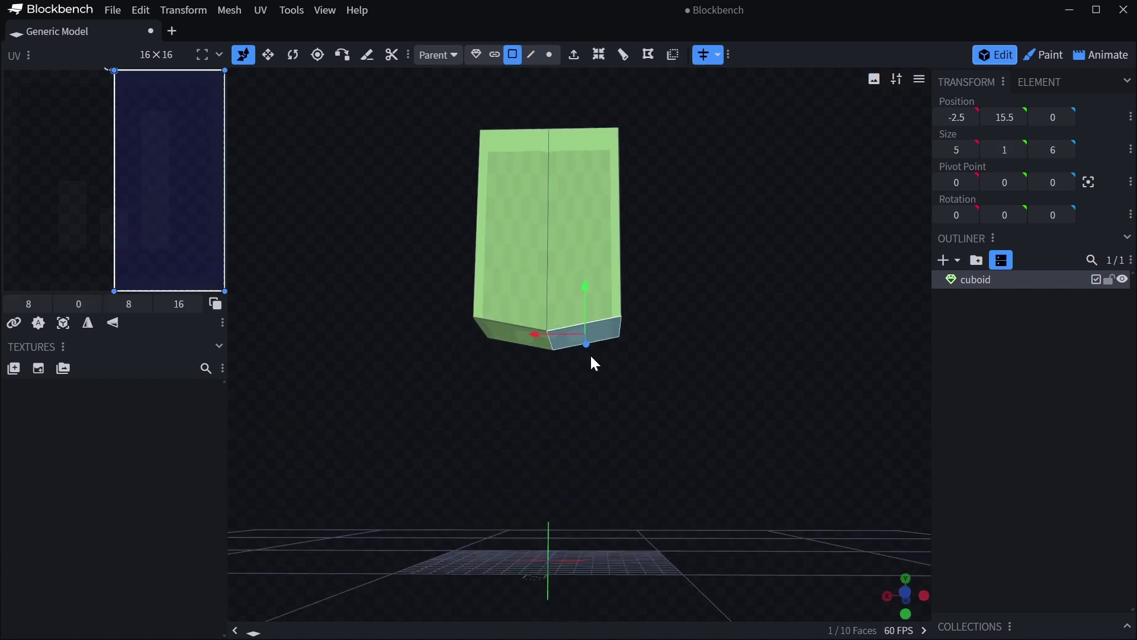
{"action": "left_click_drag", "start_coordinate": [595, 306], "coordinate": [583, 546]}
{"action": "left_click_drag", "start_coordinate": [605, 488], "coordinate": [676, 478]}
{"action": "scroll", "coordinate": [627, 499], "scroll_direction": "down", "scroll_amount": 1}
{"action": "left_click", "coordinate": [1005, 118]}
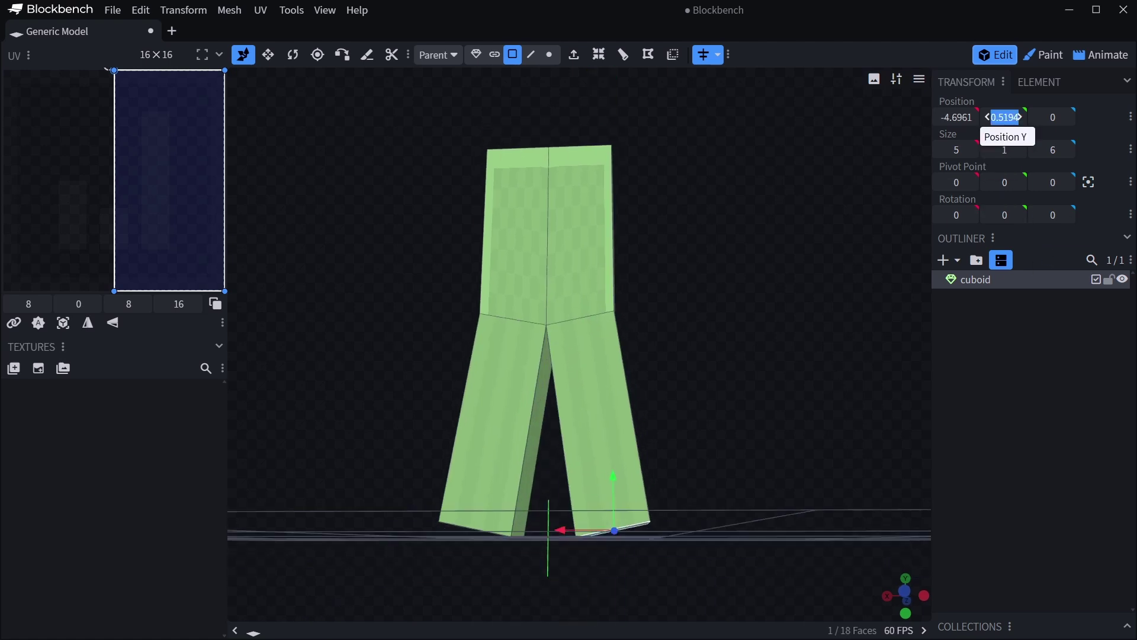
{"action": "type", "text": "0"}
Loop cut the torso horizontally with 3 cuts, starting from its vertical front corner edge
{"action": "left_click_drag", "start_coordinate": [734, 336], "coordinate": [714, 354]}
{"action": "scroll", "coordinate": [673, 300], "scroll_direction": "down", "scroll_amount": 2}
{"action": "left_click_drag", "start_coordinate": [673, 300], "coordinate": [649, 327]}
{"action": "scroll", "coordinate": [582, 293], "scroll_direction": "up", "scroll_amount": 4}
{"action": "left_click", "coordinate": [582, 293]}
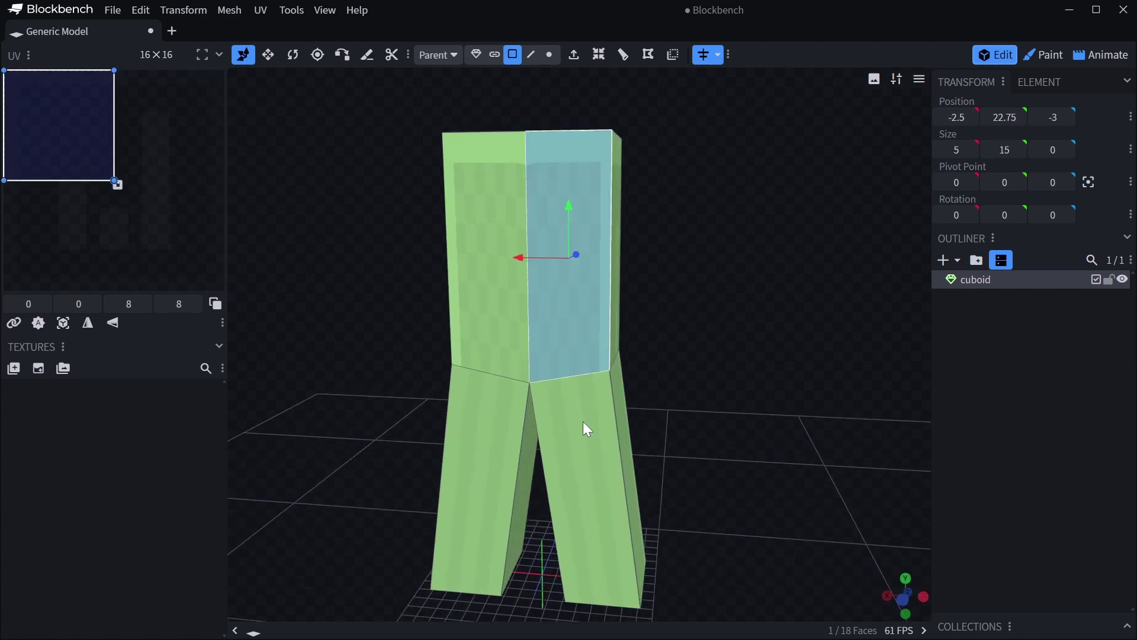
{"action": "left_click", "coordinate": [550, 55]}
{"action": "left_click", "coordinate": [531, 55]}
{"action": "scroll", "coordinate": [571, 249], "scroll_direction": "up", "scroll_amount": 3}
{"action": "left_click", "coordinate": [579, 287]}
{"action": "right_click_drag", "start_coordinate": [633, 283], "coordinate": [632, 336]}
{"action": "left_click_drag", "start_coordinate": [631, 336], "coordinate": [613, 333]}
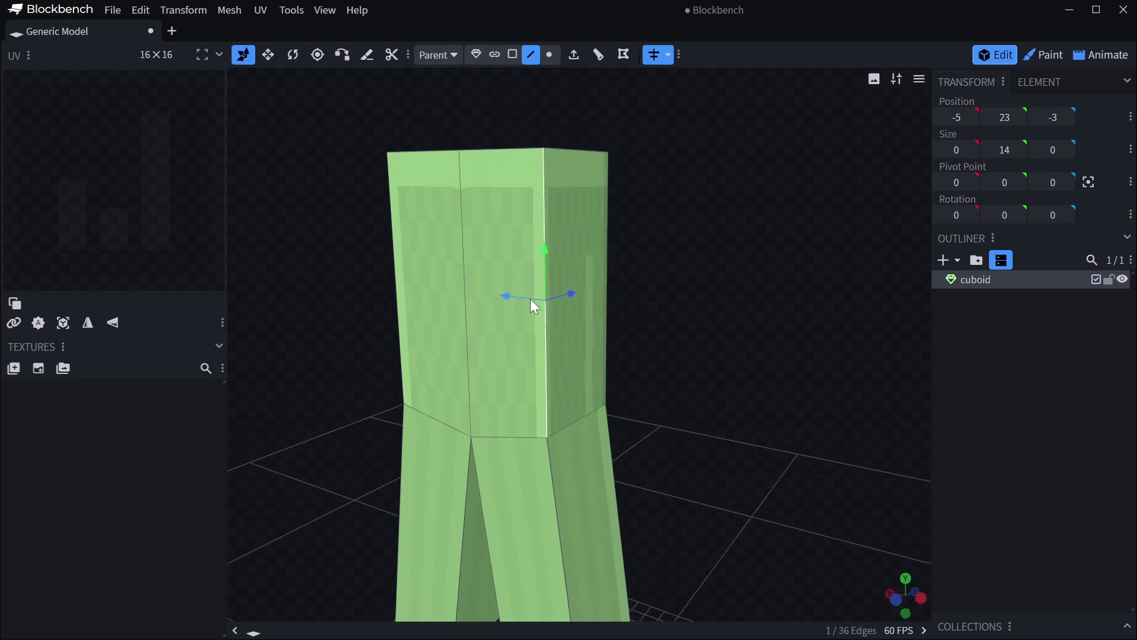
{"action": "left_click_drag", "start_coordinate": [576, 193], "coordinate": [595, 106]}
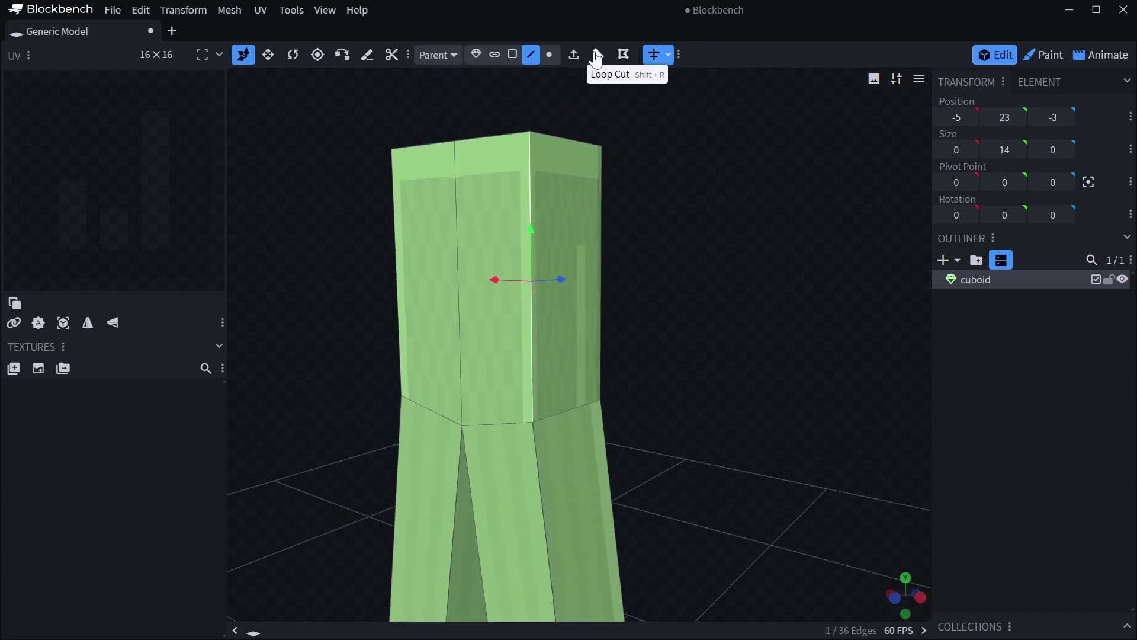
{"action": "left_click", "coordinate": [600, 55]}
{"action": "left_click_drag", "start_coordinate": [599, 564], "coordinate": [616, 564]}
Loop cut the legs crosswise with 5 cuts, starting from a leg's long outer edge
{"action": "left_click_drag", "start_coordinate": [540, 448], "coordinate": [550, 413]}
{"action": "left_click", "coordinate": [552, 414]}
{"action": "left_click", "coordinate": [667, 559]}
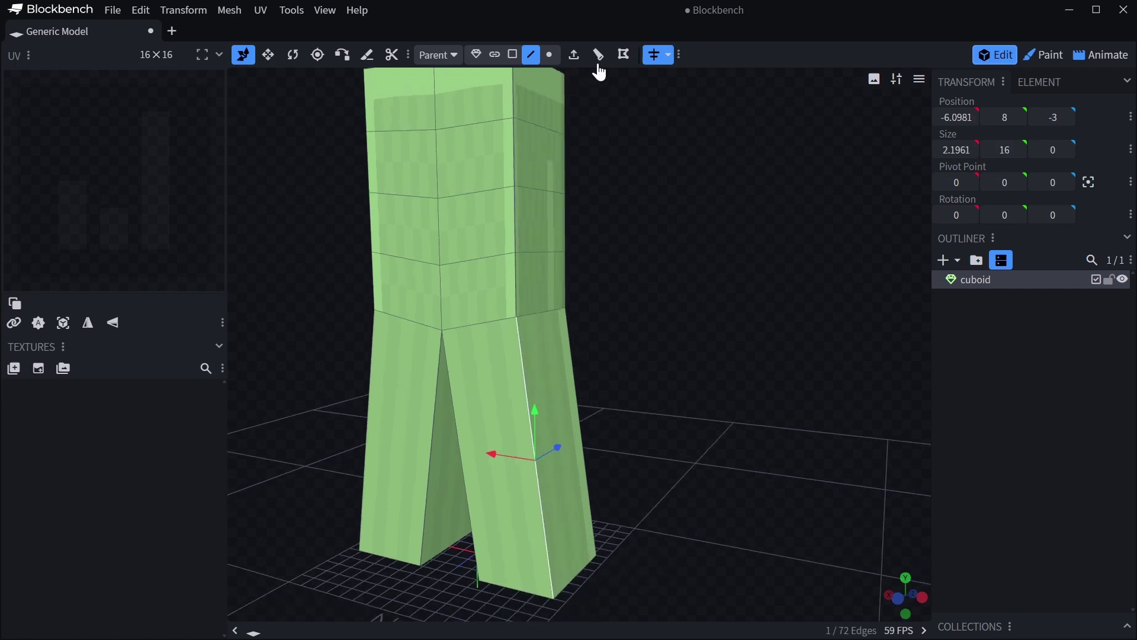
{"action": "left_click", "coordinate": [599, 54]}
{"action": "left_click", "coordinate": [645, 563]}
{"action": "left_click", "coordinate": [645, 564]}
{"action": "left_click", "coordinate": [645, 564]}
{"action": "left_click", "coordinate": [644, 564]}
Extrude the torso's uppermost side faces outward into shoulders, lowering them slightly and narrowing their depth to 4 units
{"action": "left_click_drag", "start_coordinate": [635, 551], "coordinate": [557, 367]}
{"action": "left_click", "coordinate": [513, 55]}
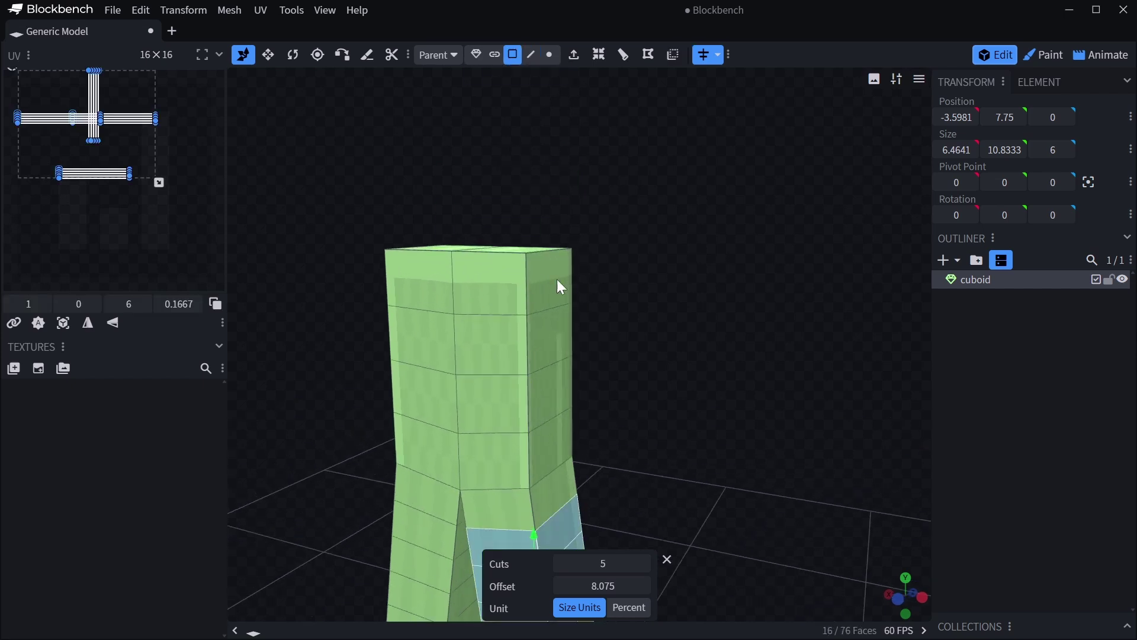
{"action": "left_click", "coordinate": [550, 295]}
{"action": "key", "text": "s"}
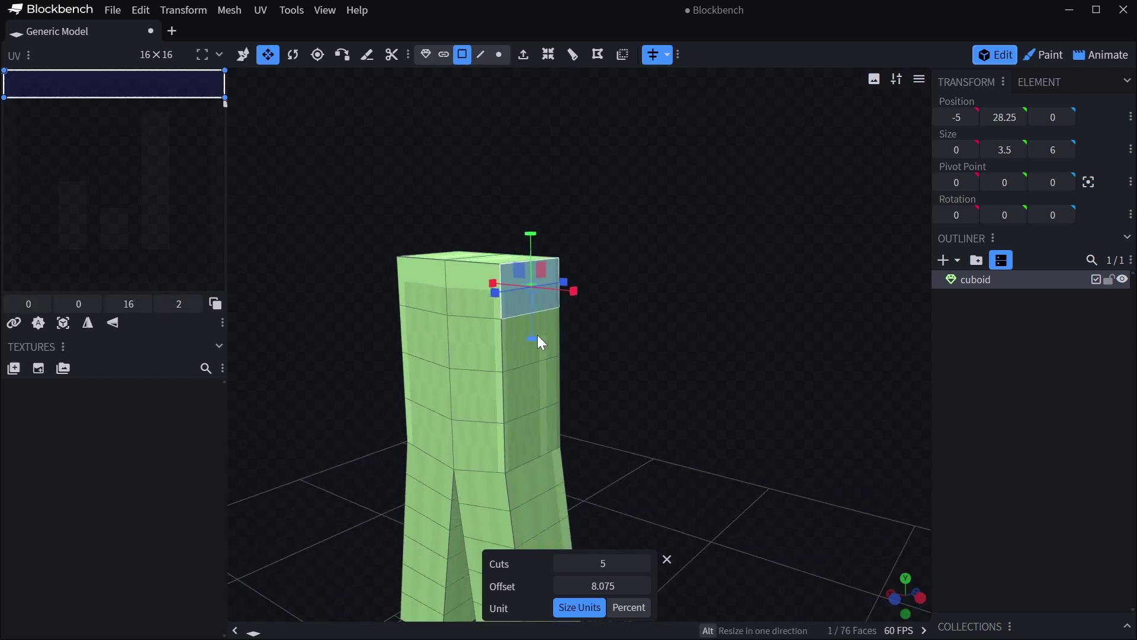
{"action": "left_click_drag", "start_coordinate": [534, 339], "coordinate": [484, 350]}
{"action": "key", "text": "v"}
{"action": "key", "text": "shift+e"}
{"action": "key", "text": "s"}
{"action": "left_click_drag", "start_coordinate": [570, 355], "coordinate": [598, 344]}
Extrude the shoulder end faces outward into straight arms and loop cut the arms with 3 cuts
{"action": "key", "text": "shift+e"}
{"action": "key", "text": "v"}
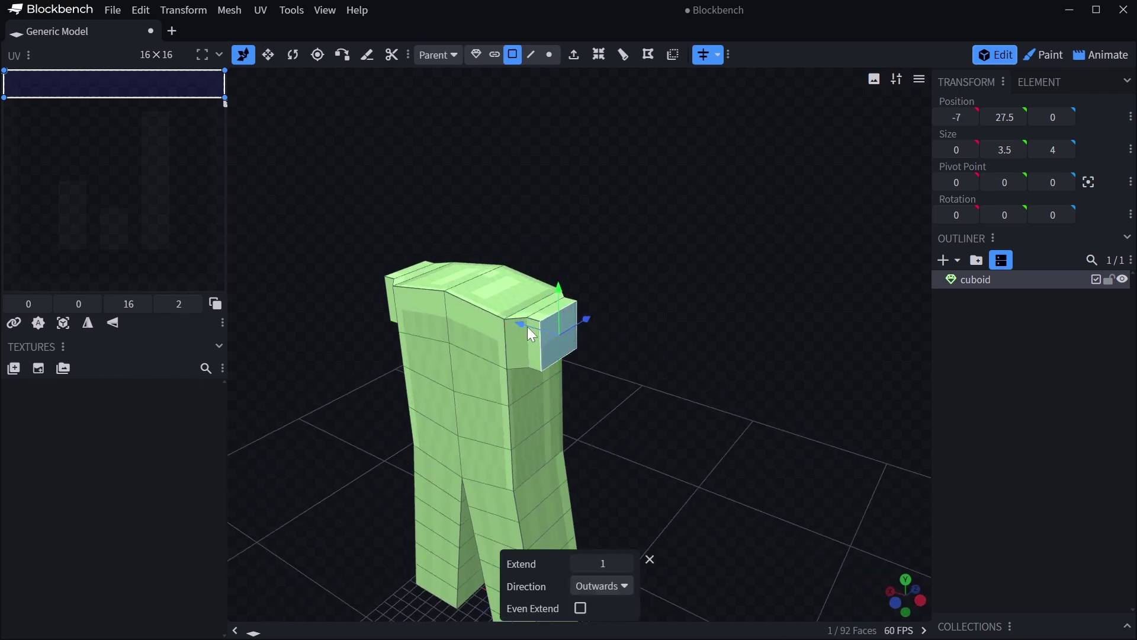
{"action": "left_click_drag", "start_coordinate": [529, 333], "coordinate": [648, 157]}
{"action": "left_click", "coordinate": [622, 55]}
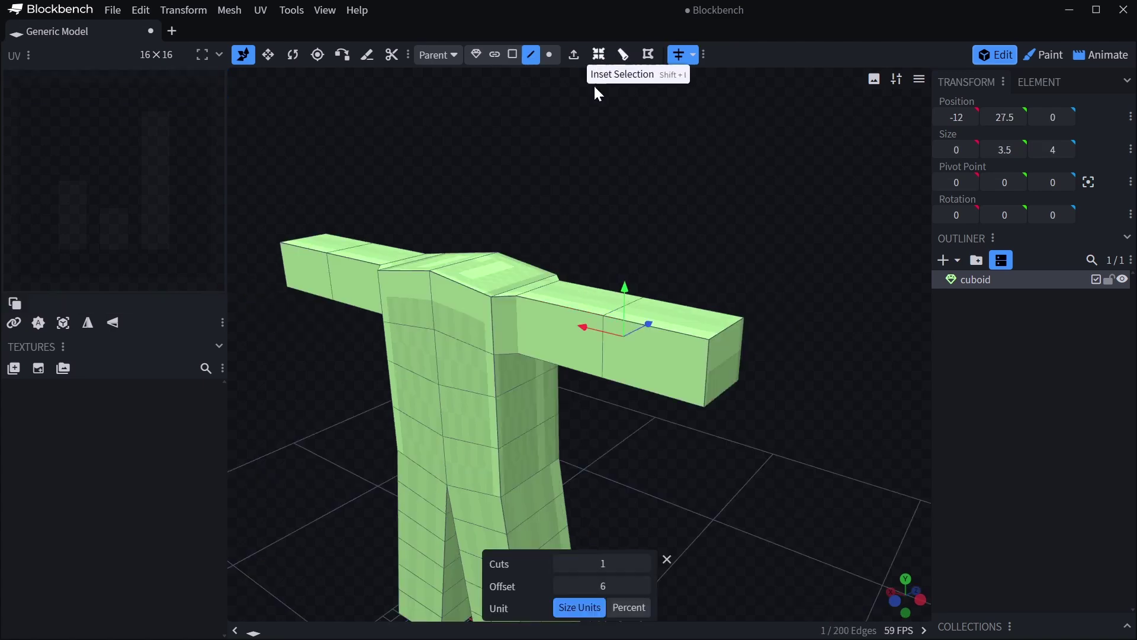
{"action": "left_click", "coordinate": [644, 563]}
{"action": "left_click", "coordinate": [644, 563]}
Inset the two top faces of the torso, then narrow and raise them to form the base of the neck
{"action": "left_click_drag", "start_coordinate": [646, 415], "coordinate": [498, 12]}
{"action": "left_click", "coordinate": [513, 55]}
{"action": "scroll", "coordinate": [579, 341], "scroll_direction": "up", "scroll_amount": 5}
{"action": "left_click", "coordinate": [579, 341]}
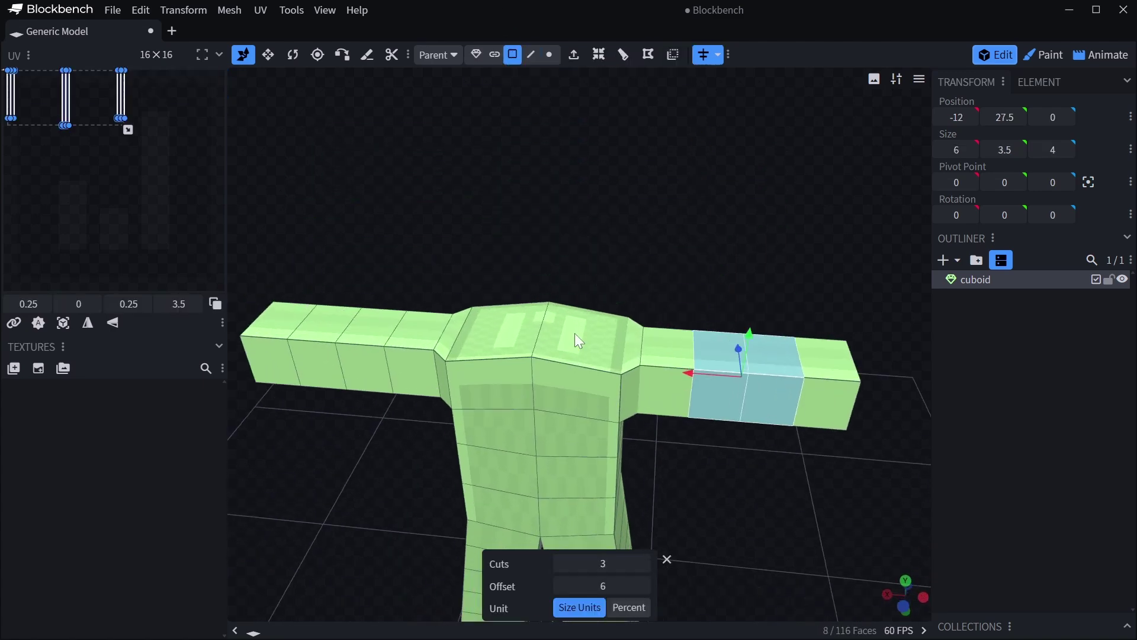
{"action": "left_click", "coordinate": [542, 332], "text": "shift"}
{"action": "left_click_drag", "start_coordinate": [576, 341], "coordinate": [591, 325]}
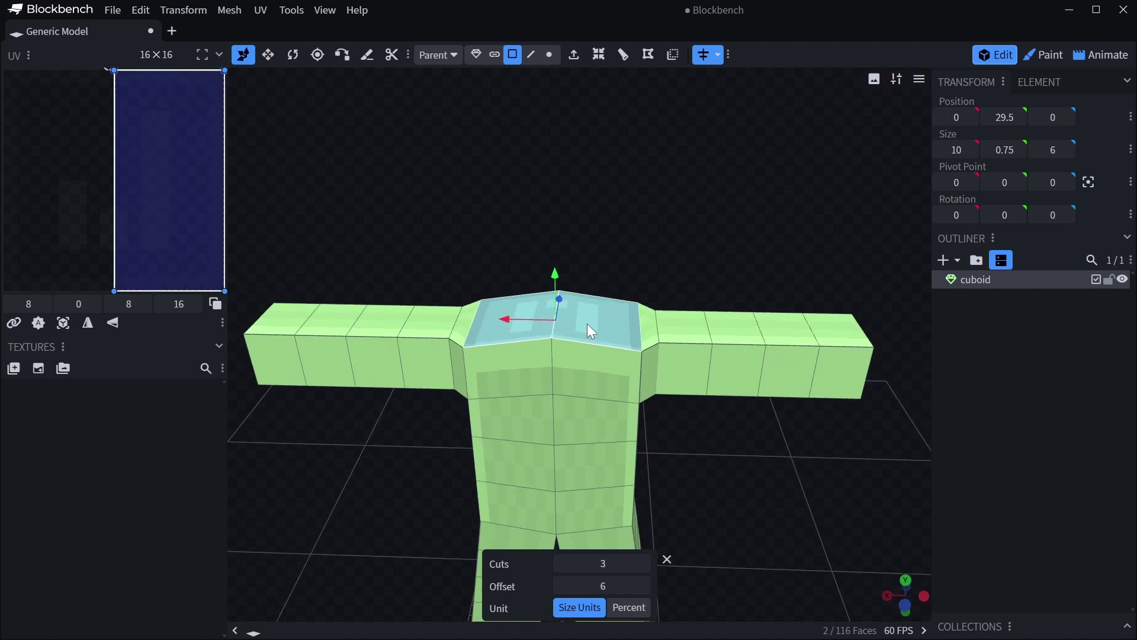
{"action": "key", "text": "shift+i"}
{"action": "key", "text": "s"}
{"action": "left_click_drag", "start_coordinate": [507, 318], "coordinate": [531, 320]}
{"action": "left_click_drag", "start_coordinate": [560, 269], "coordinate": [563, 220]}
Extrude the neck base upward into a neck and a wider head with a tapered top
{"action": "key", "text": "shift+e"}
{"action": "left_click_drag", "start_coordinate": [614, 246], "coordinate": [663, 246]}
{"action": "key", "text": "shift+e"}
{"action": "left_click_drag", "start_coordinate": [622, 201], "coordinate": [610, 154]}
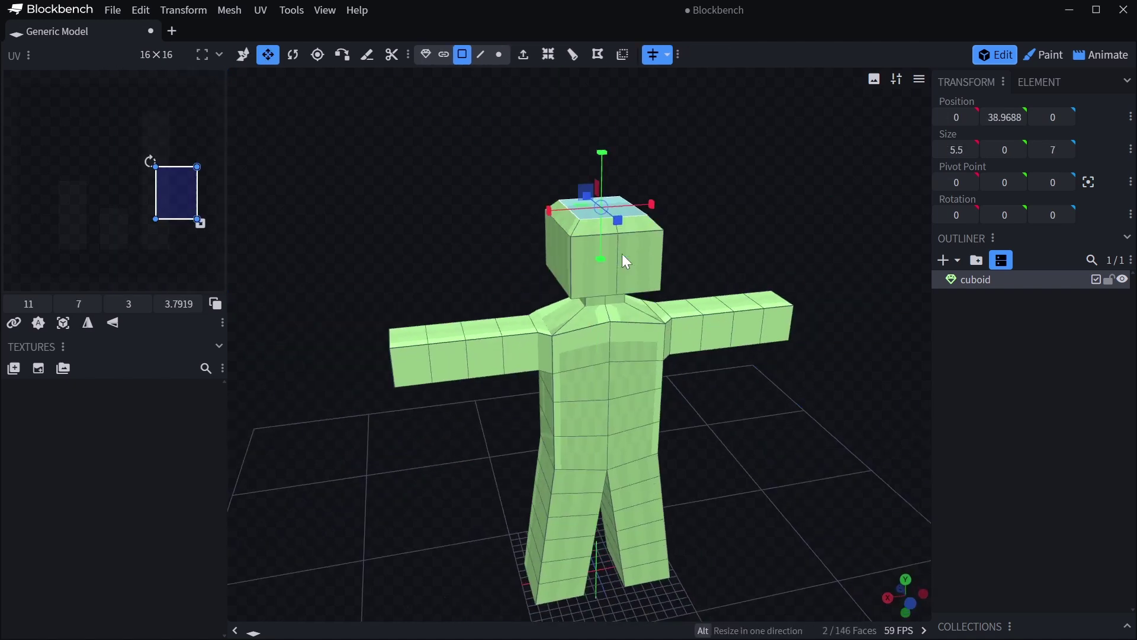
Grow the face selection over the head, enlarge the head and deselect the mesh
{"action": "key", "text": "ctrl+plus"}
{"action": "key", "text": "ctrl+plus"}
{"action": "left_click_drag", "start_coordinate": [603, 273], "coordinate": [617, 201]}
{"action": "key", "text": "v"}
{"action": "left_click", "coordinate": [669, 243]}
{"action": "left_click_drag", "start_coordinate": [669, 243], "coordinate": [538, 372]}
{"action": "scroll", "coordinate": [538, 372], "scroll_direction": "up", "scroll_amount": 3}
Add an armature to the model
{"action": "left_click", "coordinate": [956, 260]}
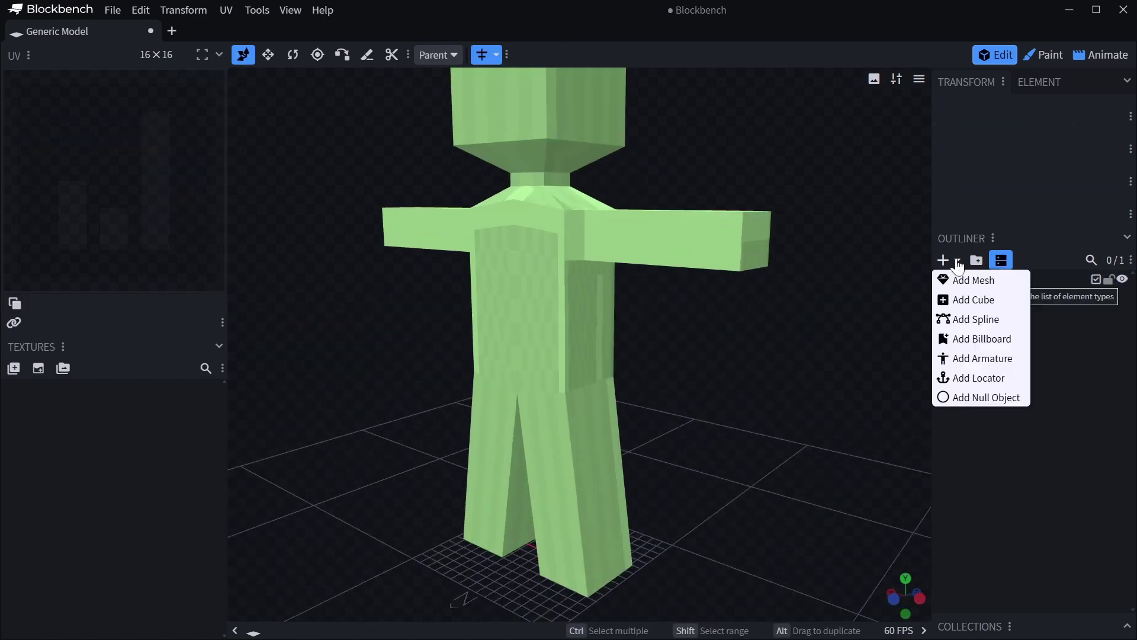
{"action": "left_click_drag", "start_coordinate": [789, 334], "coordinate": [681, 347]}
{"action": "scroll", "coordinate": [681, 347], "scroll_direction": "down", "scroll_amount": 2}
{"action": "left_click", "coordinate": [943, 261]}
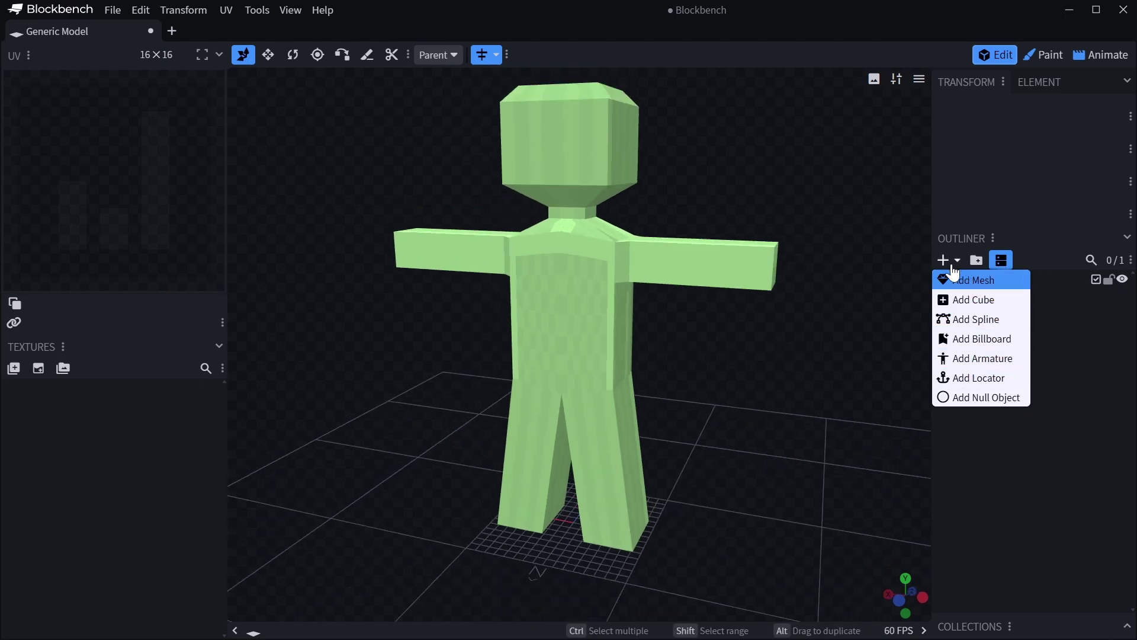
{"action": "left_click", "coordinate": [984, 358]}
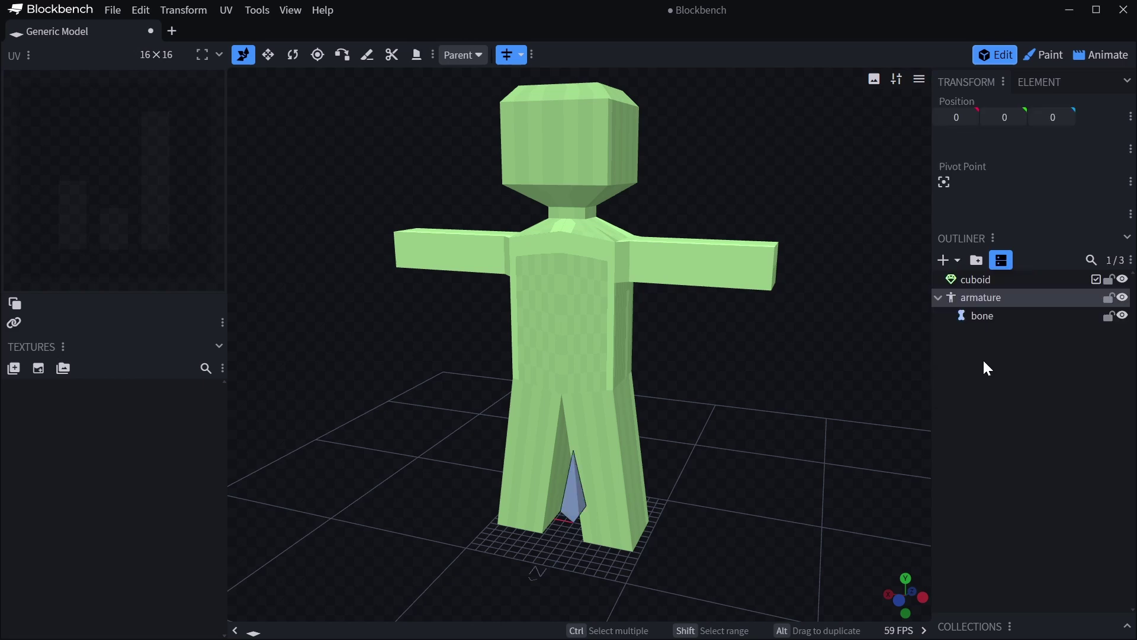
Move the armature's bone up to Y 16 at the hips and set its length to 7 units
{"action": "left_click_drag", "start_coordinate": [786, 375], "coordinate": [877, 318]}
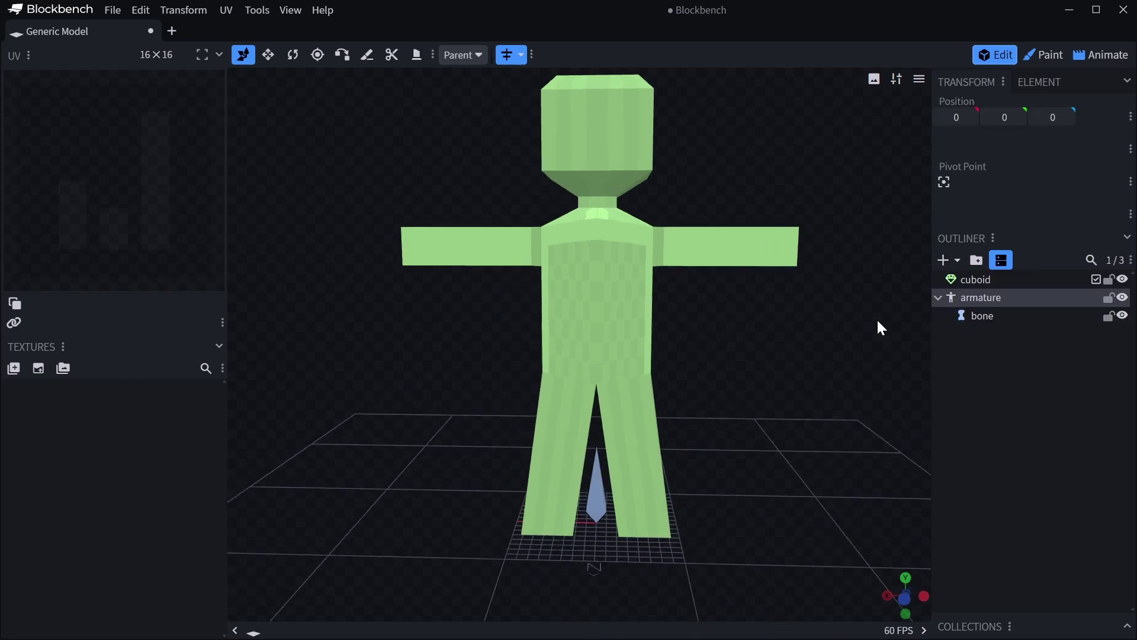
{"action": "left_click", "coordinate": [981, 315]}
{"action": "left_click_drag", "start_coordinate": [599, 475], "coordinate": [606, 317]}
{"action": "key", "text": "s"}
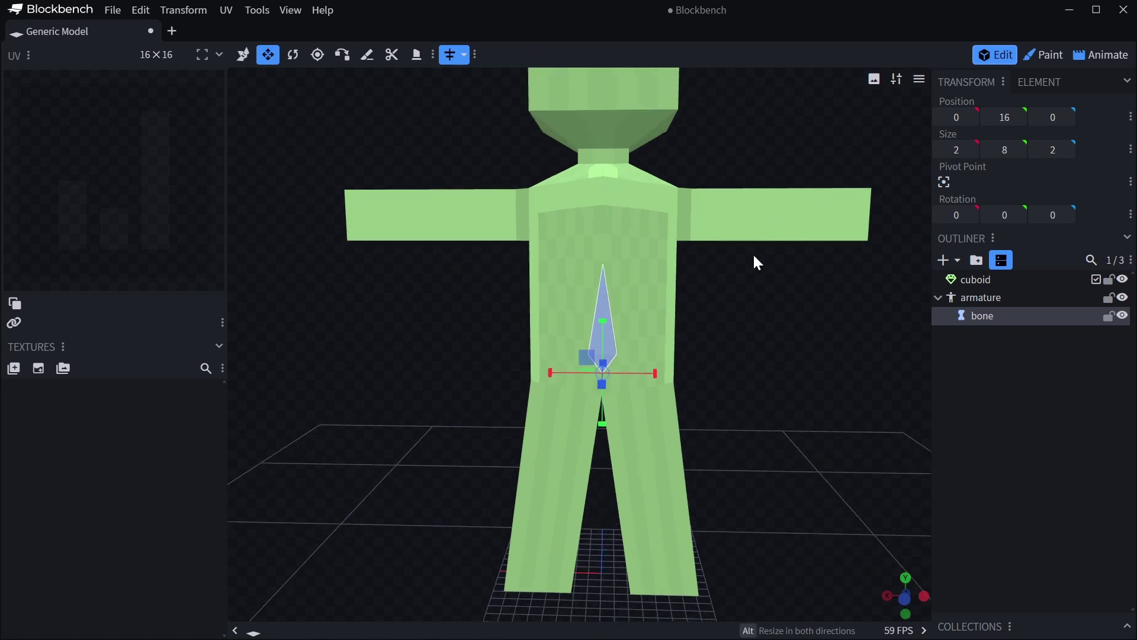
{"action": "scroll", "coordinate": [708, 347], "scroll_direction": "up", "scroll_amount": 5}
{"action": "left_click_drag", "start_coordinate": [640, 317], "coordinate": [573, 345]}
{"action": "left_click_drag", "start_coordinate": [658, 347], "coordinate": [682, 364]}
Rename the hip bone as torso
{"action": "double_click", "coordinate": [981, 318]}
{"action": "type", "text": "torso"}
{"action": "key", "text": "Return"}
Extrude a child bone from the tip of the torso bone and set its length to 6 units
{"action": "left_click_drag", "start_coordinate": [520, 304], "coordinate": [619, 333]}
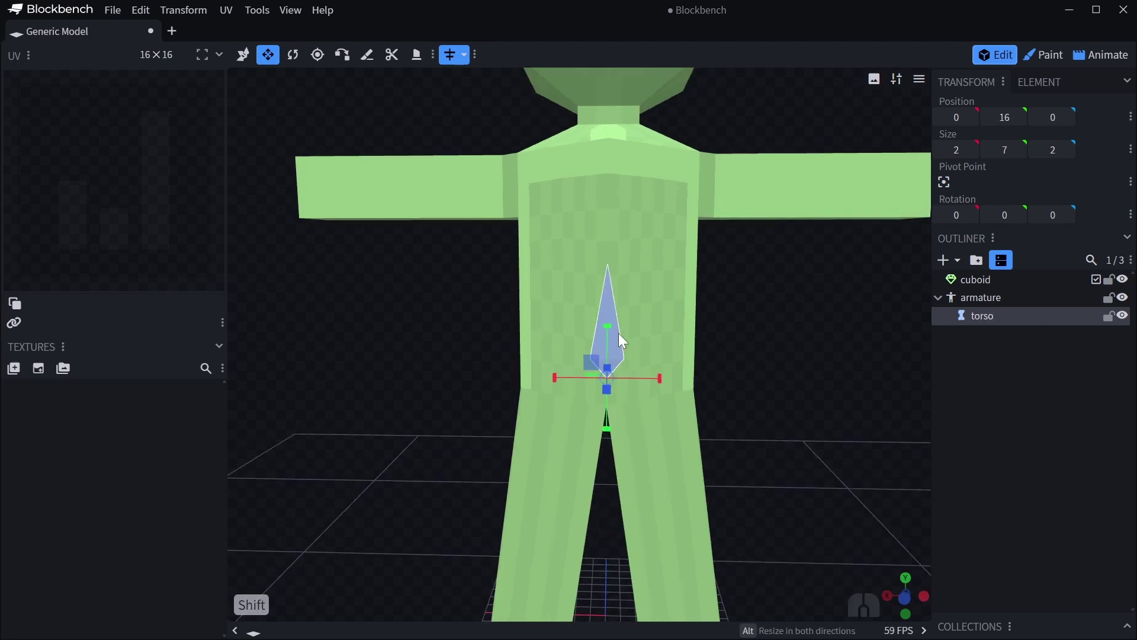
{"action": "key", "text": "shift+e"}
{"action": "scroll", "coordinate": [628, 264], "scroll_direction": "down", "scroll_amount": 3}
{"action": "middle_click_drag", "start_coordinate": [662, 265], "coordinate": [683, 266]}
{"action": "left_click_drag", "start_coordinate": [683, 267], "coordinate": [715, 303]}
{"action": "scroll", "coordinate": [592, 333], "scroll_direction": "up", "scroll_amount": 2}
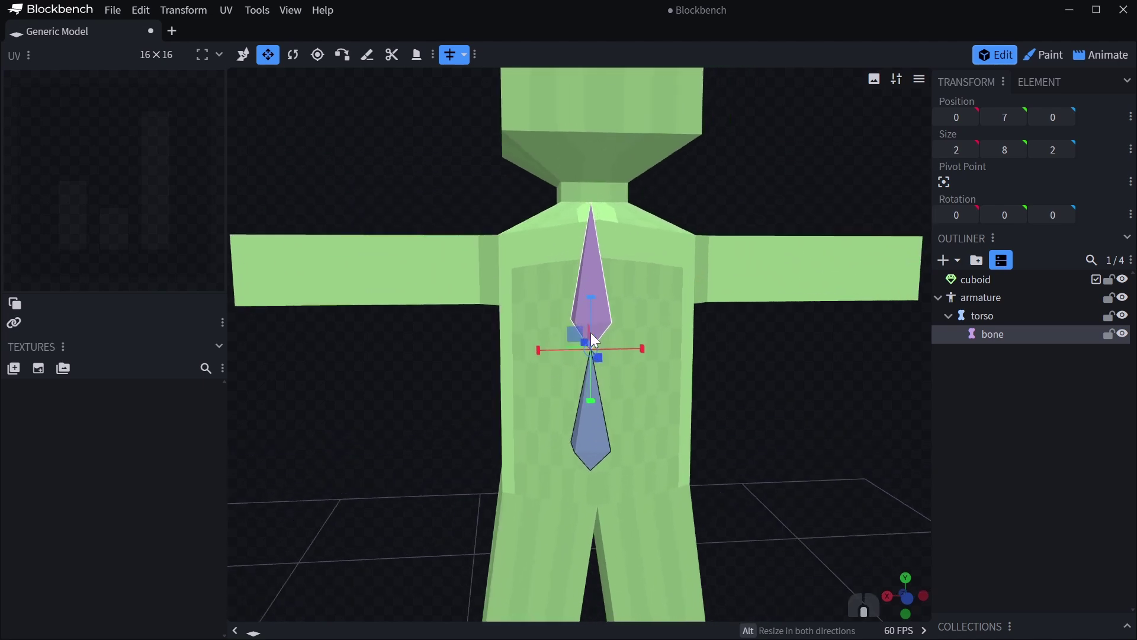
{"action": "left_click_drag", "start_coordinate": [591, 298], "coordinate": [586, 330]}
Extrude another bone upward into the head and set its length to 9 units
{"action": "left_click_drag", "start_coordinate": [615, 223], "coordinate": [616, 323], "text": "shift"}
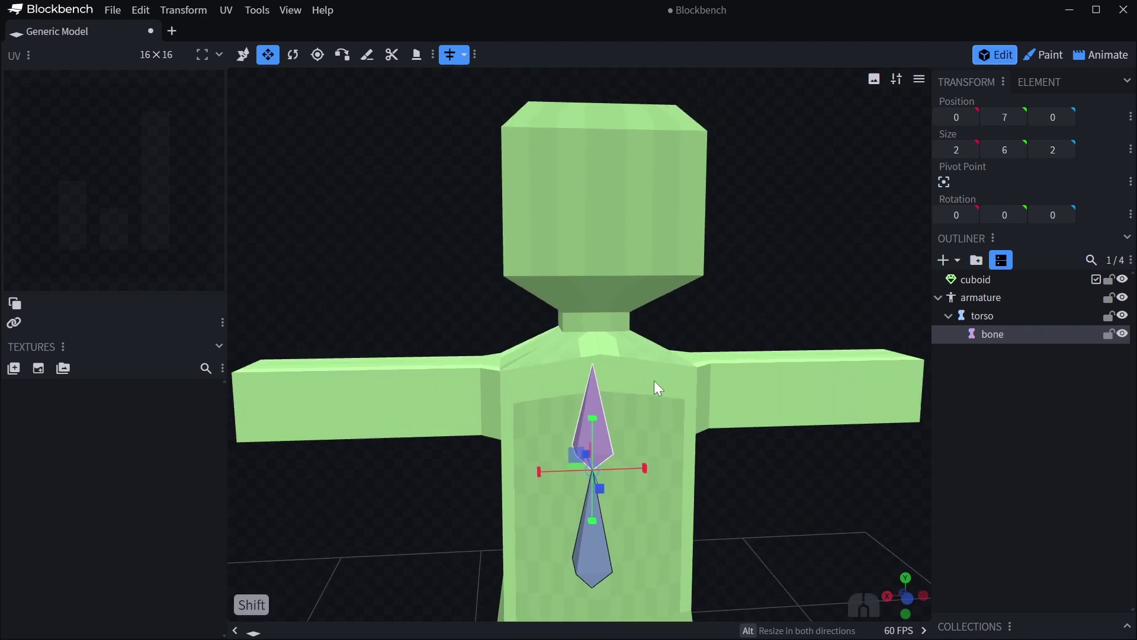
{"action": "key", "text": "shift+e"}
{"action": "left_click_drag", "start_coordinate": [654, 380], "coordinate": [616, 349]}
{"action": "left_click_drag", "start_coordinate": [577, 299], "coordinate": [574, 282]}
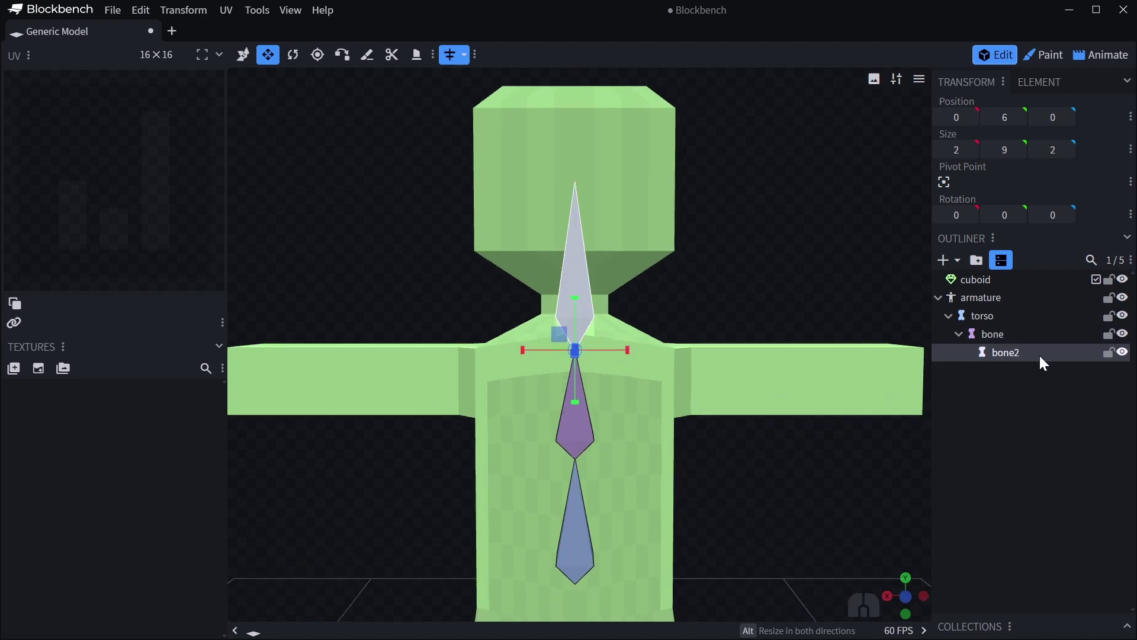
Rename the middle bone as chest and the uppermost bone as head
{"action": "double_click", "coordinate": [994, 334]}
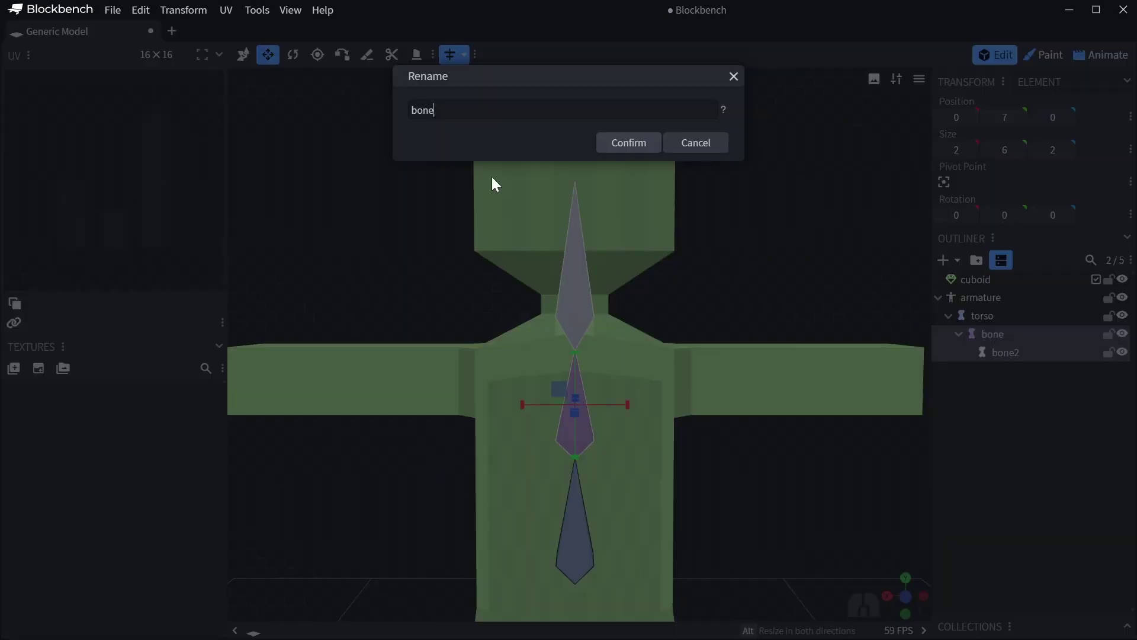
{"action": "key", "text": "Escape"}
{"action": "left_click", "coordinate": [995, 334]}
{"action": "key", "text": "F2"}
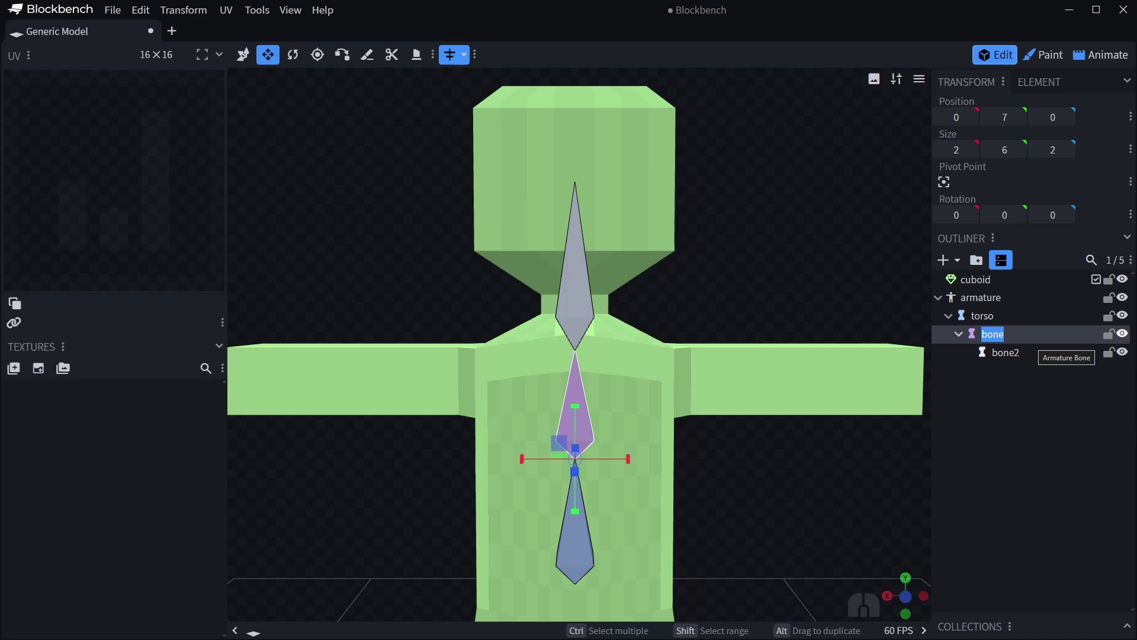
{"action": "type", "text": "chest"}
{"action": "left_click", "coordinate": [1012, 352]}
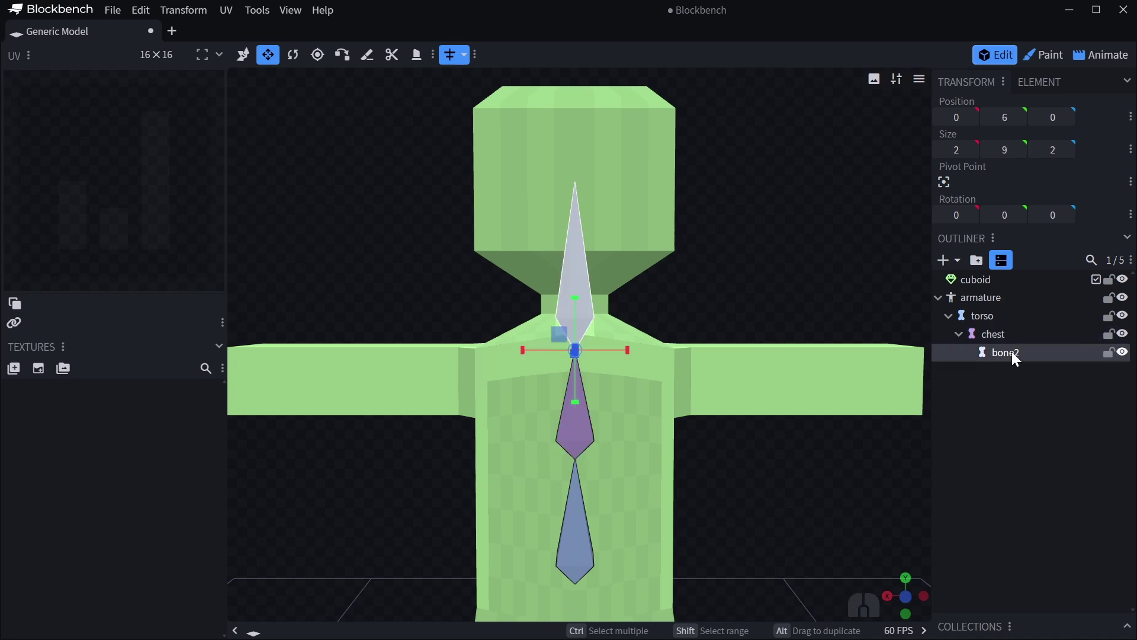
{"action": "type", "text": "head"}
Add a mirrored bone directly under the armature and move it into the thigh area at position 3, 10, 0
{"action": "left_click_drag", "start_coordinate": [763, 341], "coordinate": [554, 275]}
{"action": "left_click", "coordinate": [555, 275]}
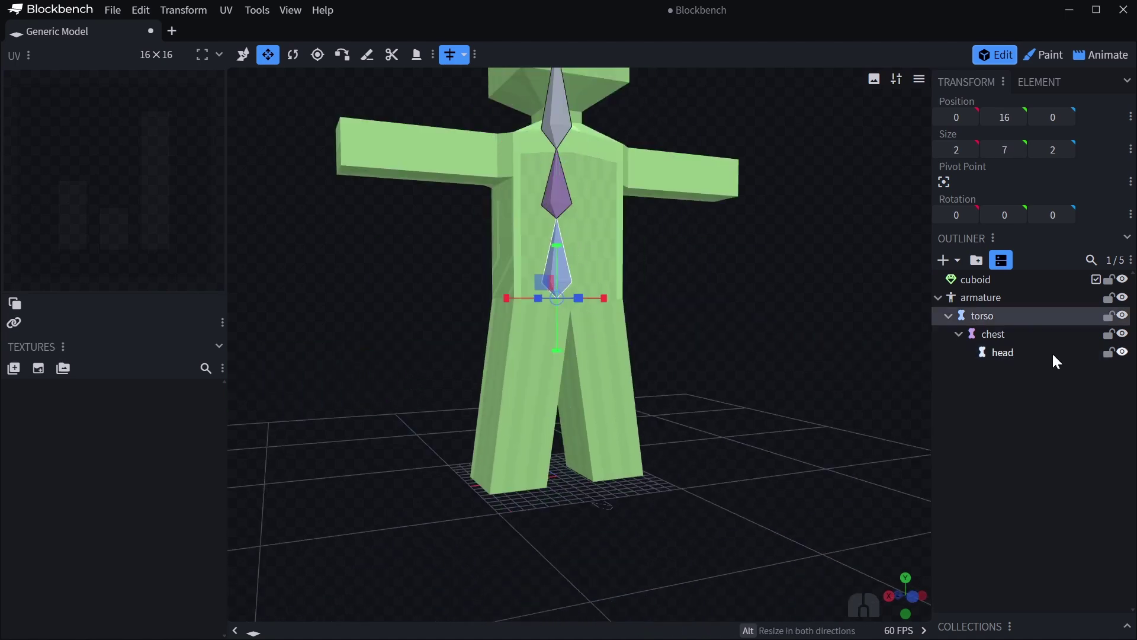
{"action": "left_click", "coordinate": [981, 298]}
{"action": "left_click", "coordinate": [955, 263]}
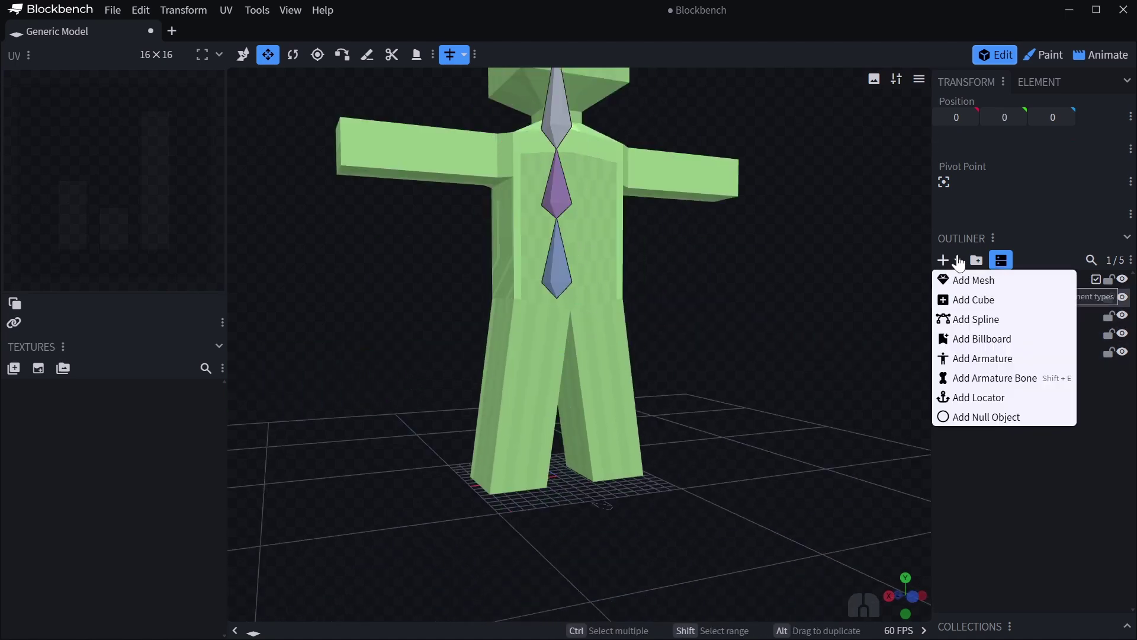
{"action": "left_click", "coordinate": [993, 378]}
{"action": "key", "text": "v"}
{"action": "left_click_drag", "start_coordinate": [538, 422], "coordinate": [524, 311]}
{"action": "left_click_drag", "start_coordinate": [500, 363], "coordinate": [462, 368]}
{"action": "middle_click_drag", "start_coordinate": [462, 368], "coordinate": [528, 374]}
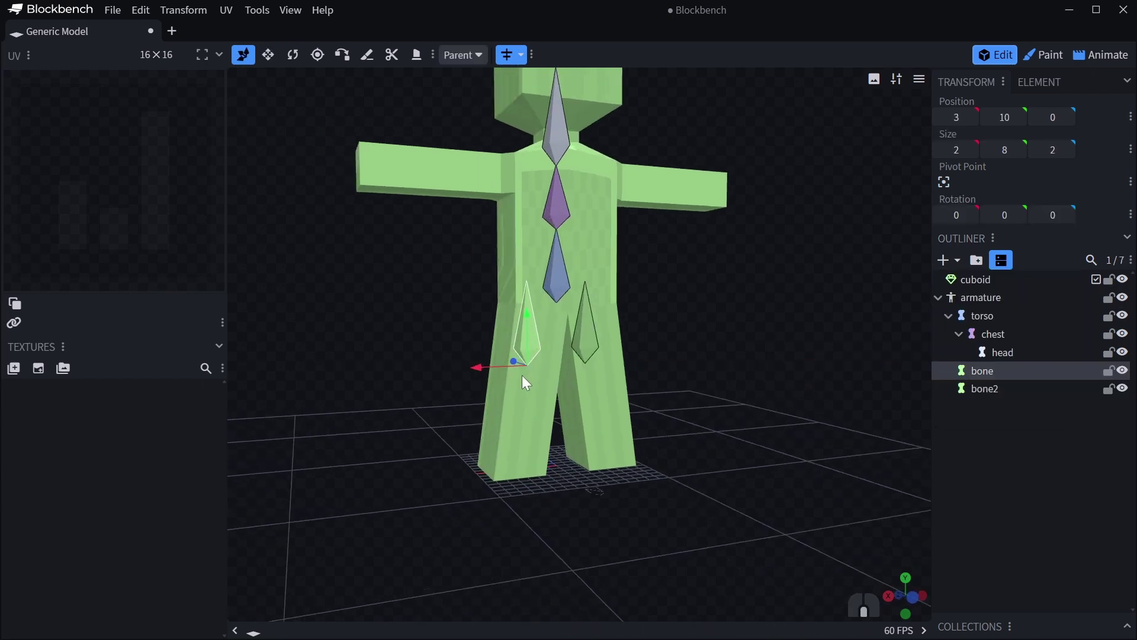
Raise the leg bone to the hip at height 16 and rotate it to point down along the slanted leg
{"action": "scroll", "coordinate": [527, 375], "scroll_direction": "up", "scroll_amount": 3}
{"action": "middle_click_drag", "start_coordinate": [517, 286], "coordinate": [614, 321]}
{"action": "left_click_drag", "start_coordinate": [623, 338], "coordinate": [615, 272]}
{"action": "middle_click_drag", "start_coordinate": [681, 311], "coordinate": [616, 343]}
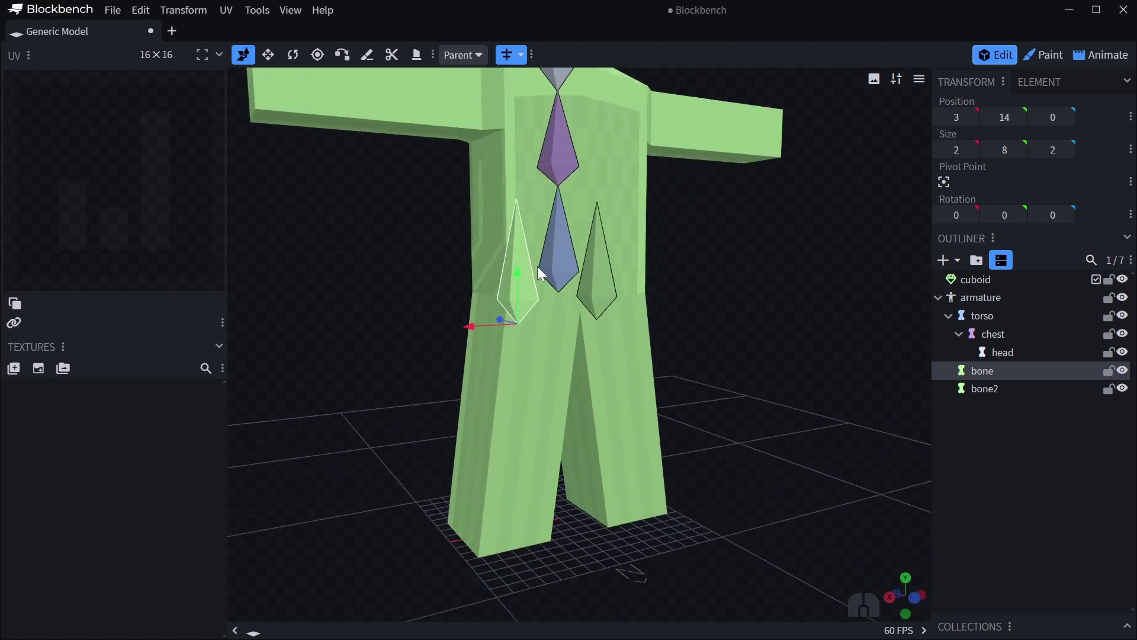
{"action": "left_click_drag", "start_coordinate": [519, 268], "coordinate": [516, 244]}
{"action": "left_click_drag", "start_coordinate": [728, 261], "coordinate": [432, 284]}
{"action": "key", "text": "r"}
{"action": "key", "text": "v"}
{"action": "left_click_drag", "start_coordinate": [516, 324], "coordinate": [432, 275]}
{"action": "middle_click_drag", "start_coordinate": [528, 331], "coordinate": [666, 445]}
Extrude an 8-unit child bone from the leg bone down into the shin and check its alignment from the side
{"action": "key", "text": "shift+e"}
{"action": "scroll", "coordinate": [670, 406], "scroll_direction": "down", "scroll_amount": 3}
{"action": "left_click_drag", "start_coordinate": [495, 364], "coordinate": [560, 439]}
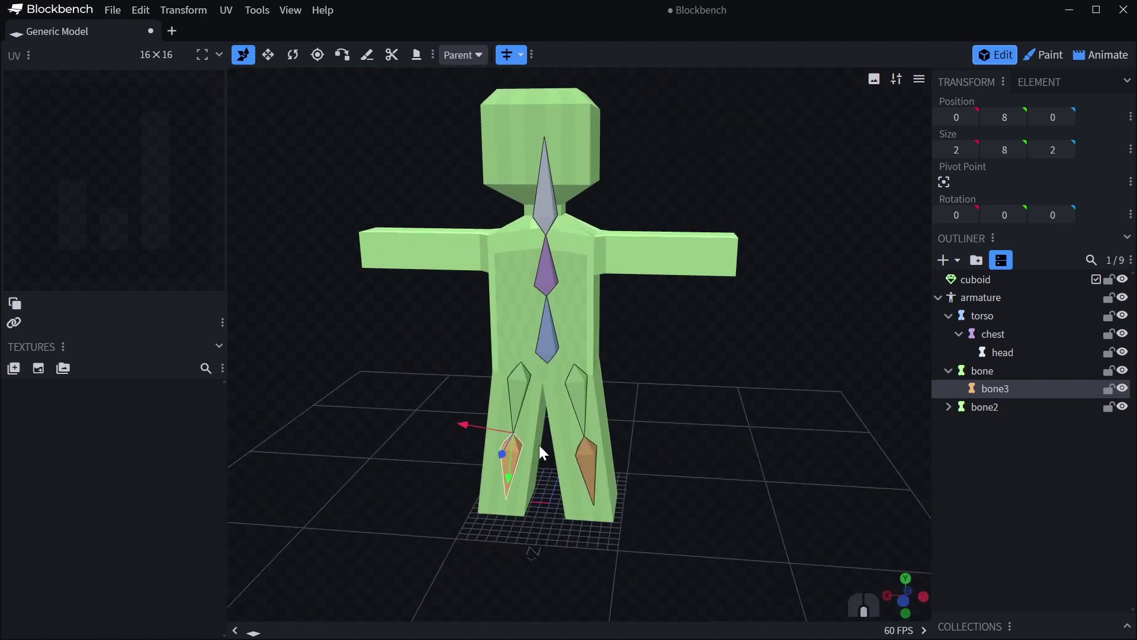
{"action": "left_click_drag", "start_coordinate": [494, 412], "coordinate": [777, 447]}
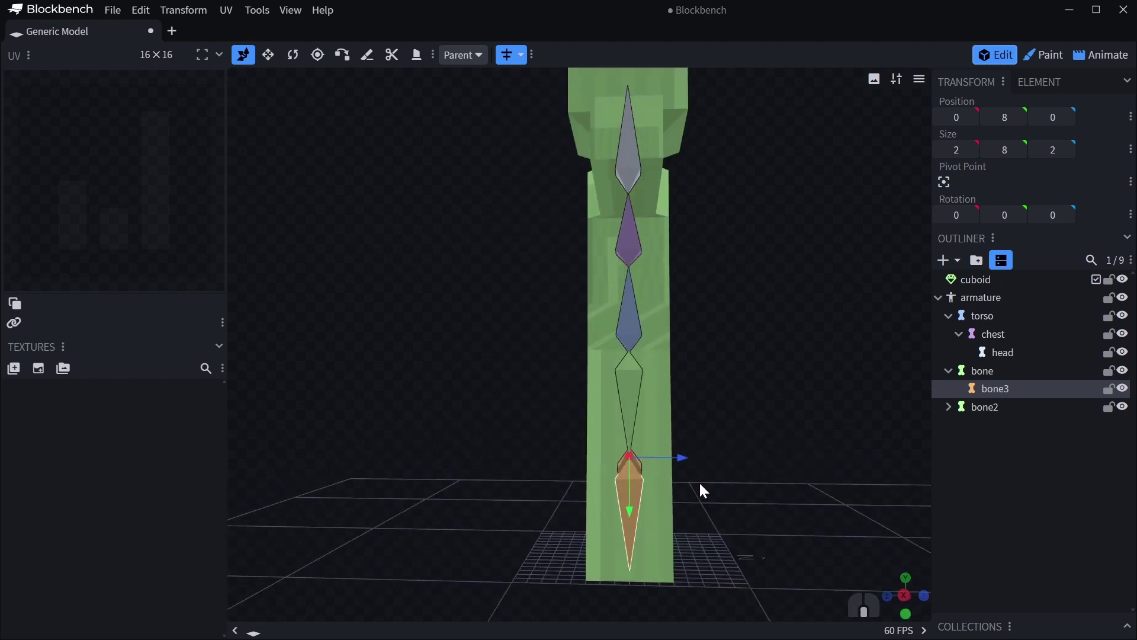
{"action": "left_click_drag", "start_coordinate": [702, 489], "coordinate": [437, 310]}
{"action": "left_click_drag", "start_coordinate": [741, 538], "coordinate": [496, 333]}
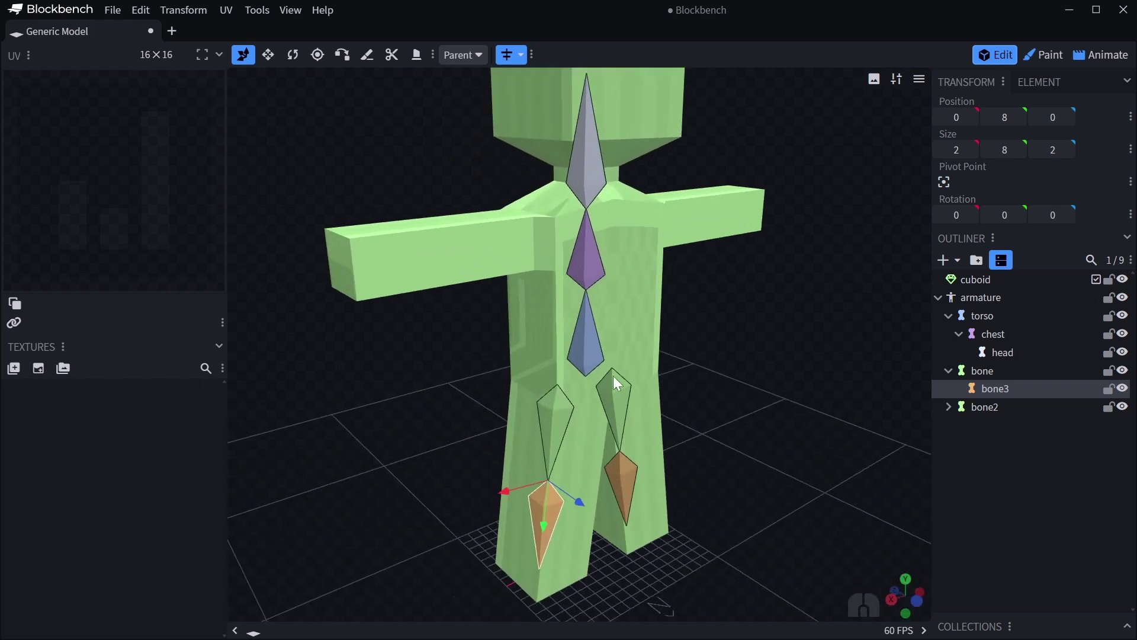
Add a mirrored child bone to the chest, move it to the shoulder at 5, 4, 0 and rotate it -92.5° along the arm
{"action": "left_click_drag", "start_coordinate": [599, 374], "coordinate": [516, 214], "text": "shift"}
{"action": "left_click", "coordinate": [531, 228]}
{"action": "right_click_drag", "start_coordinate": [507, 239], "coordinate": [552, 355]}
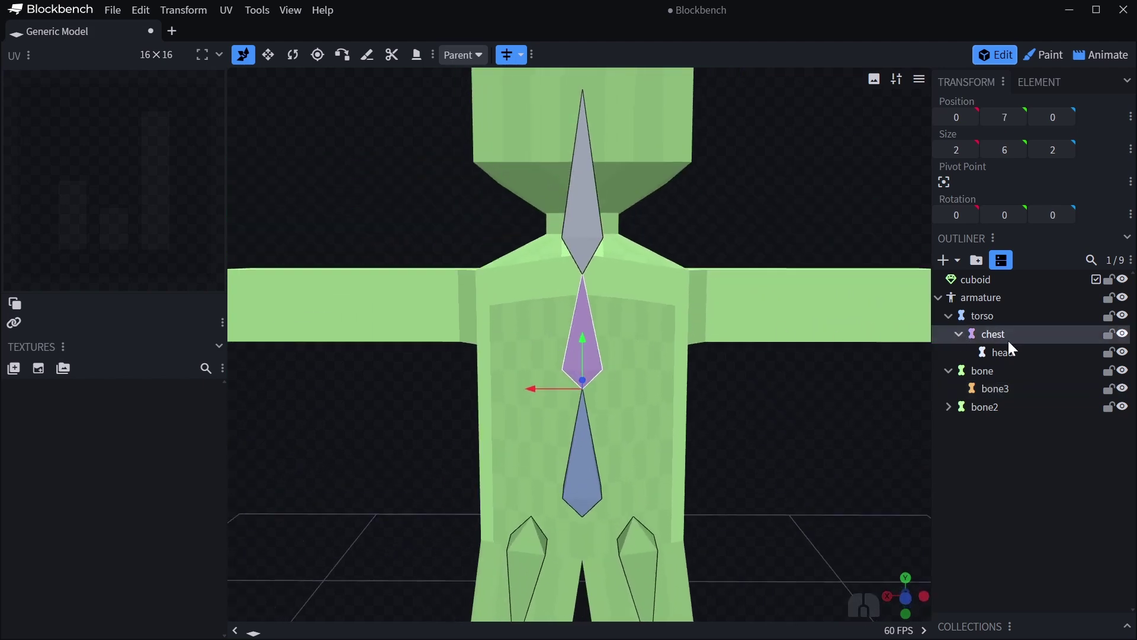
{"action": "left_click_drag", "start_coordinate": [640, 371], "coordinate": [680, 320]}
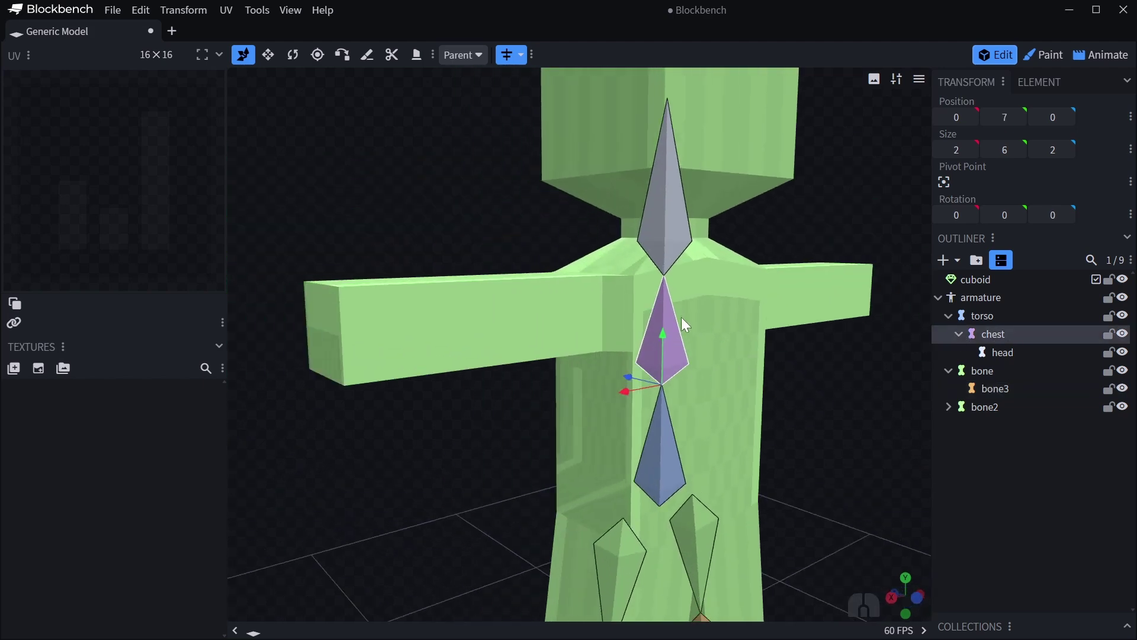
{"action": "left_click_drag", "start_coordinate": [752, 364], "coordinate": [717, 372]}
{"action": "key", "text": "shift+e"}
{"action": "left_click_drag", "start_coordinate": [588, 296], "coordinate": [514, 295]}
{"action": "left_click_drag", "start_coordinate": [548, 239], "coordinate": [469, 436]}
{"action": "key", "text": "r"}
{"action": "key", "text": "v"}
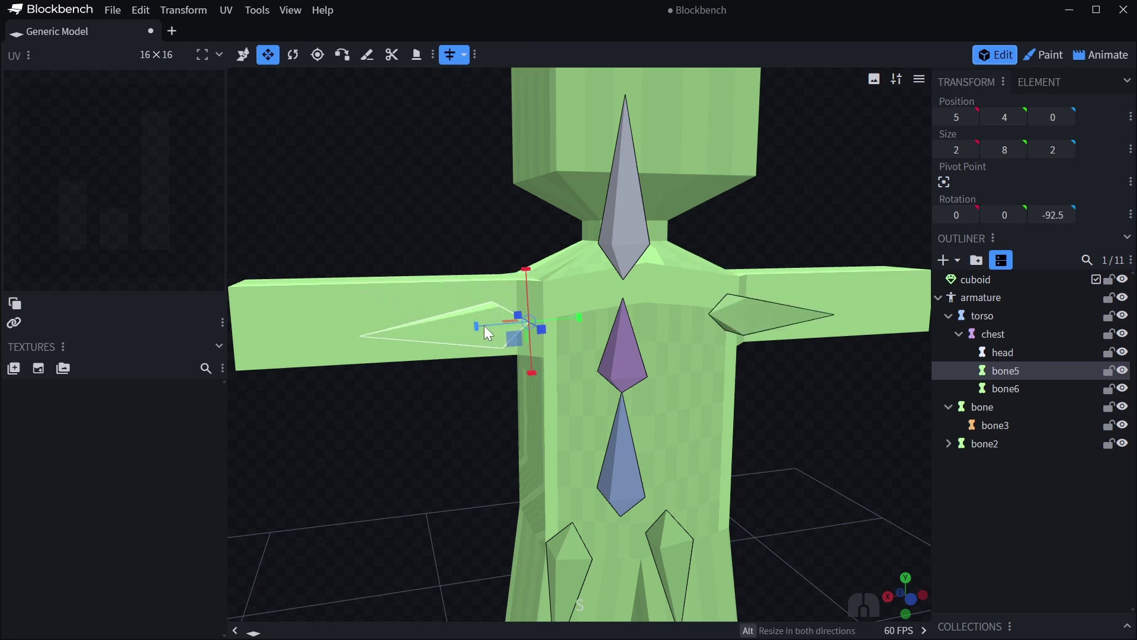
Shorten the upper arm bone to 6 units, straighten its rotation to -90° and raise it to height 4.5
{"action": "scroll", "coordinate": [513, 335], "scroll_direction": "down", "scroll_amount": 2}
{"action": "key", "text": "r"}
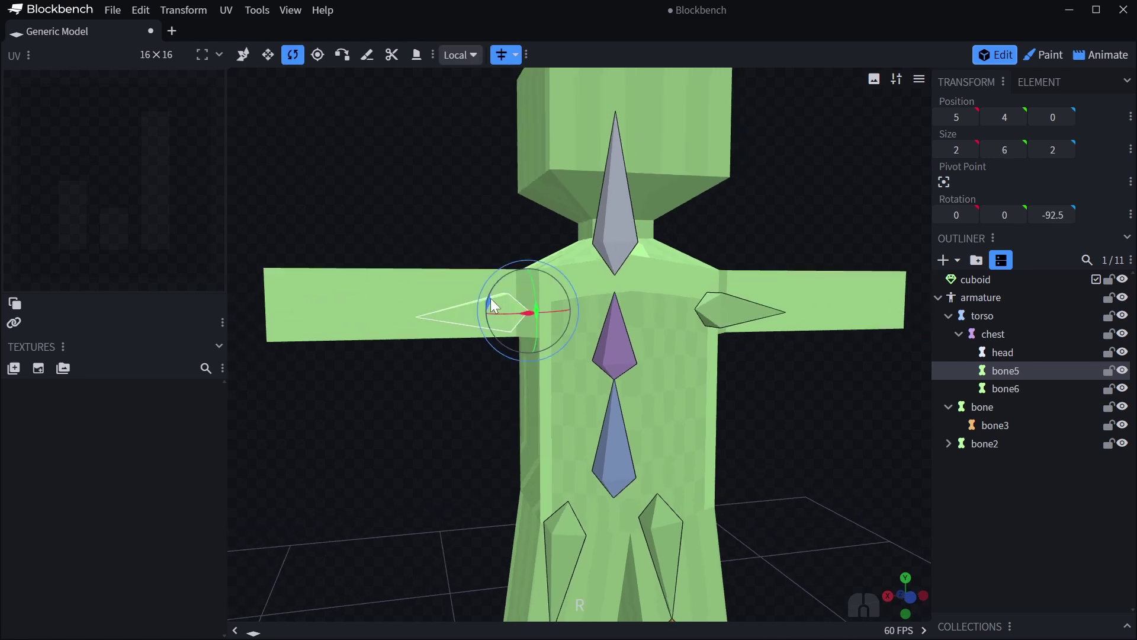
{"action": "left_click_drag", "start_coordinate": [491, 298], "coordinate": [489, 295]}
{"action": "left_click_drag", "start_coordinate": [468, 302], "coordinate": [452, 307]}
{"action": "key", "text": "v"}
{"action": "left_click_drag", "start_coordinate": [512, 260], "coordinate": [513, 252]}
Extrude a child bone from the upper arm bone into the forearm and set its length to 6 units
{"action": "key", "text": "shift+e"}
{"action": "scroll", "coordinate": [468, 317], "scroll_direction": "down", "scroll_amount": 3}
{"action": "key", "text": "s"}
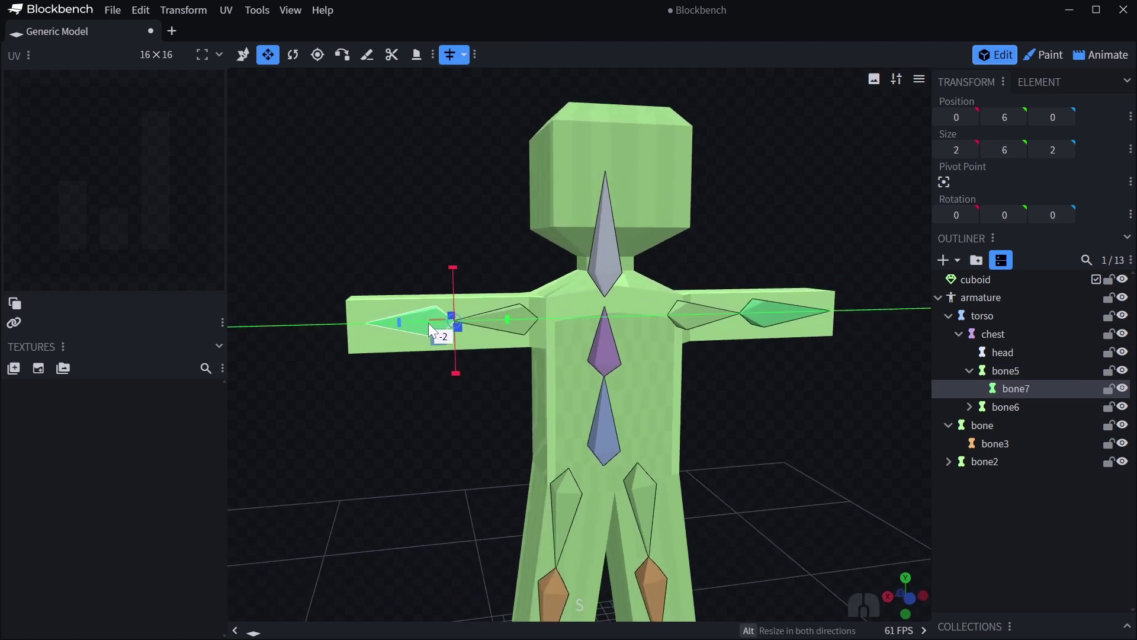
{"action": "left_click_drag", "start_coordinate": [428, 322], "coordinate": [429, 323]}
{"action": "scroll", "coordinate": [627, 373], "scroll_direction": "down", "scroll_amount": 6}
{"action": "middle_click_drag", "start_coordinate": [661, 362], "coordinate": [648, 296], "text": "shift"}
{"action": "middle_click_drag", "start_coordinate": [639, 338], "coordinate": [592, 389]}
{"action": "scroll", "coordinate": [609, 343], "scroll_direction": "up", "scroll_amount": 2}
{"action": "scroll", "coordinate": [658, 282], "scroll_direction": "up", "scroll_amount": 3}
{"action": "left_click_drag", "start_coordinate": [520, 304], "coordinate": [719, 263]}
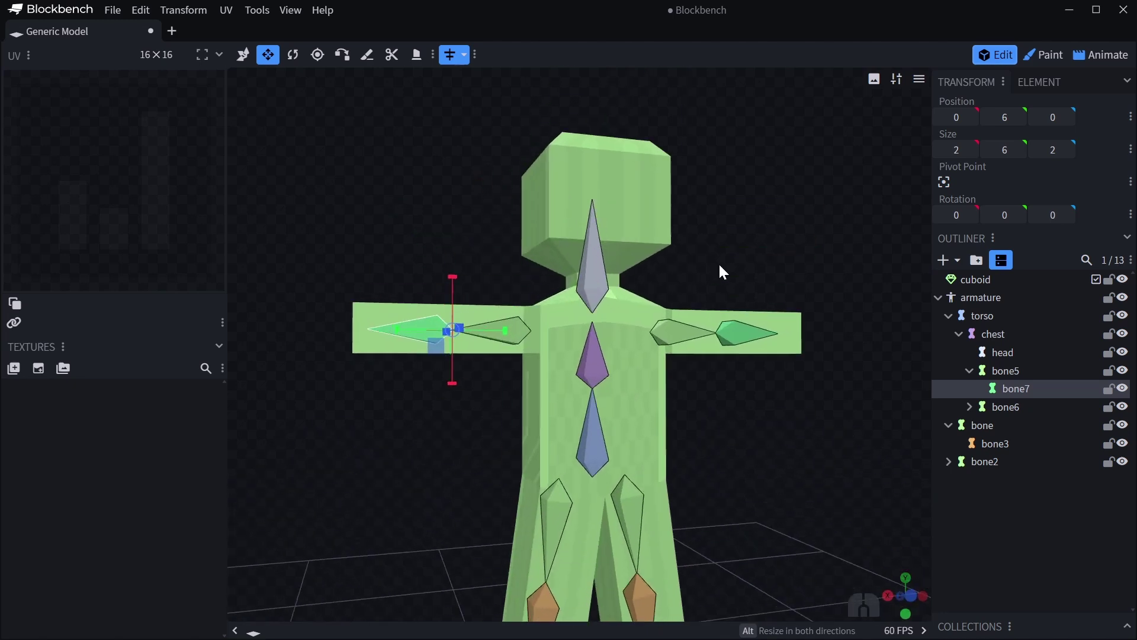
Change the head bone's marker color to Red
{"action": "left_click_drag", "start_coordinate": [688, 409], "coordinate": [573, 309]}
{"action": "left_click", "coordinate": [560, 296]}
{"action": "right_click", "coordinate": [559, 295]}
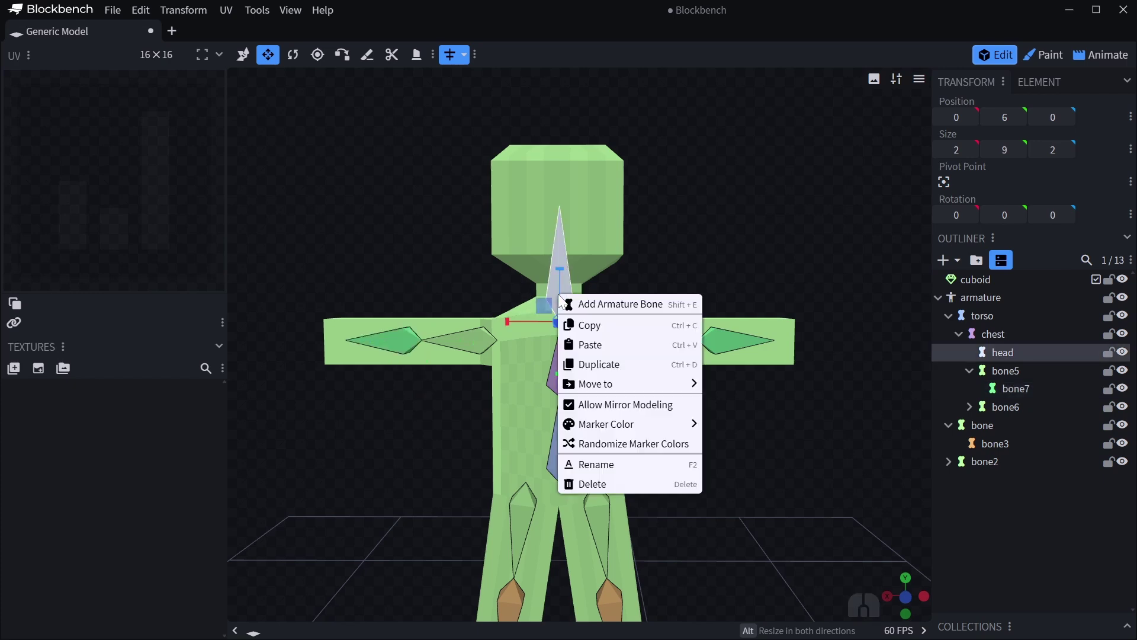
{"action": "mouse_move", "coordinate": [685, 425]}
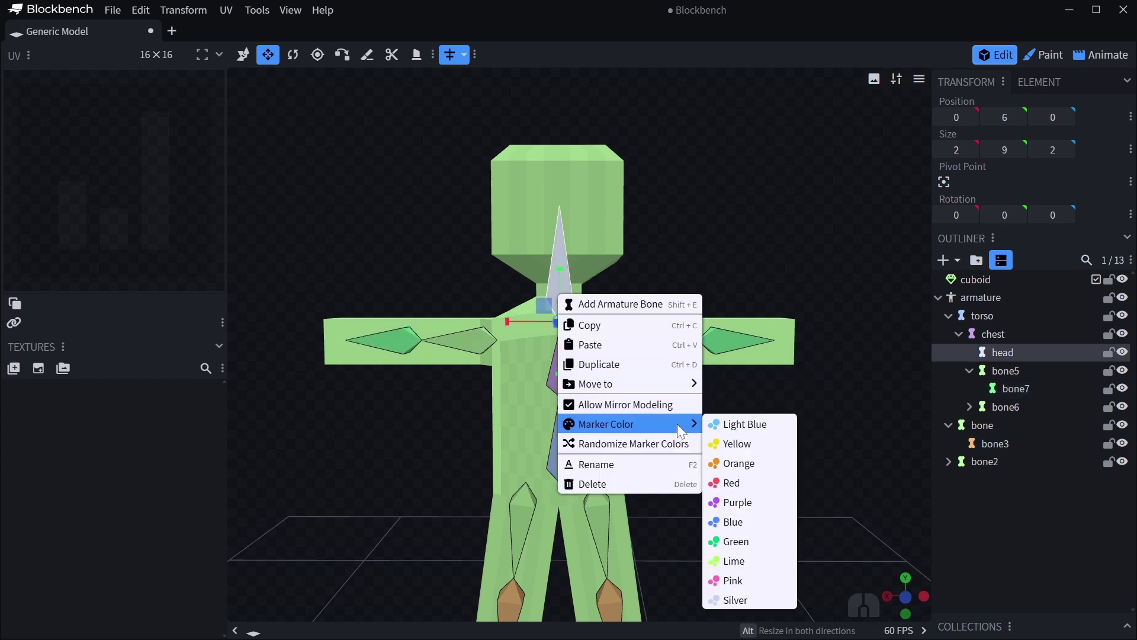
{"action": "left_click", "coordinate": [742, 482]}
Rename the left thigh bone as left_leg and its child bone as left_shin
{"action": "left_click_drag", "start_coordinate": [494, 289], "coordinate": [630, 218]}
{"action": "left_click_drag", "start_coordinate": [649, 272], "coordinate": [685, 368]}
{"action": "scroll", "coordinate": [606, 381], "scroll_direction": "up", "scroll_amount": 1}
{"action": "scroll", "coordinate": [605, 380], "scroll_direction": "up", "scroll_amount": 1}
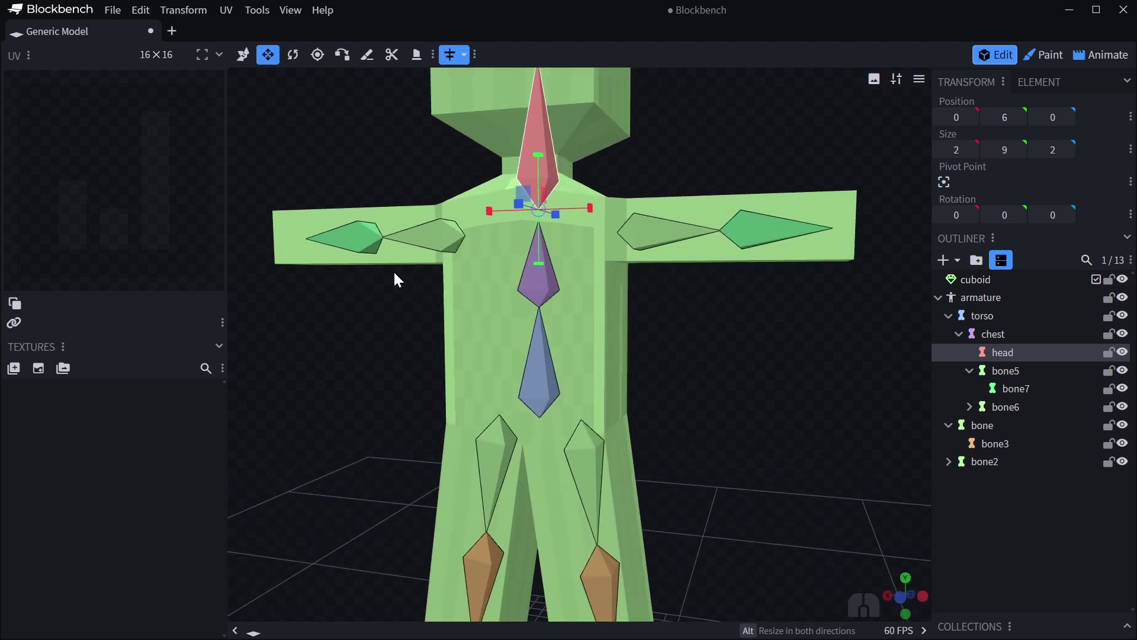
{"action": "scroll", "coordinate": [395, 272], "scroll_direction": "down", "scroll_amount": 1}
{"action": "left_click_drag", "start_coordinate": [563, 329], "coordinate": [598, 320]}
{"action": "scroll", "coordinate": [595, 336], "scroll_direction": "up", "scroll_amount": 1}
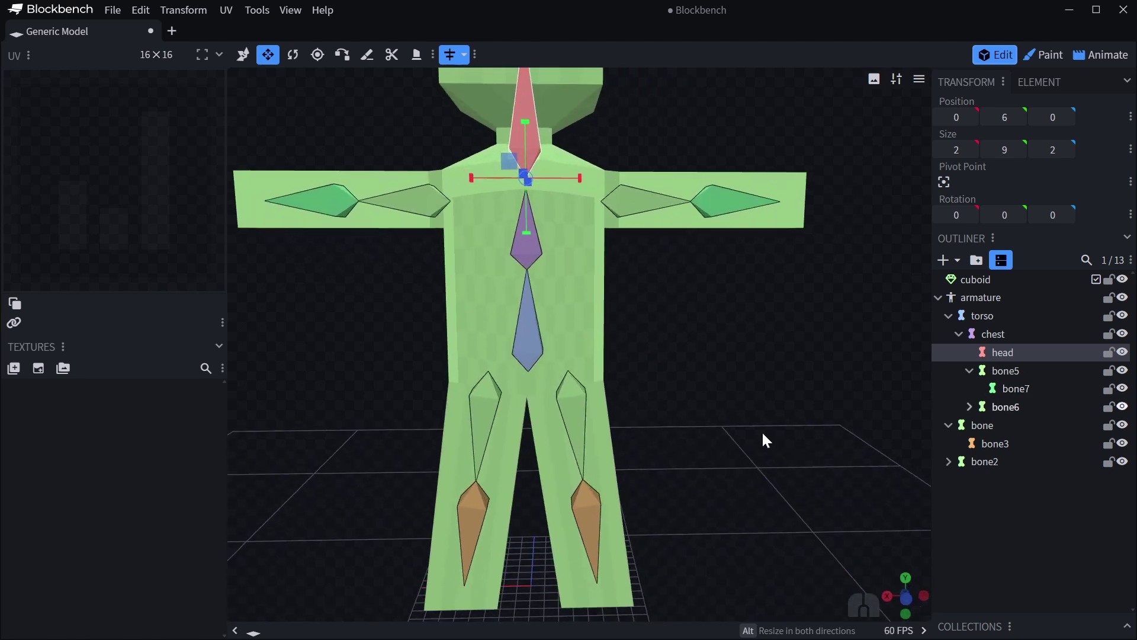
{"action": "left_click_drag", "start_coordinate": [649, 448], "coordinate": [645, 421]}
{"action": "left_click", "coordinate": [601, 410]}
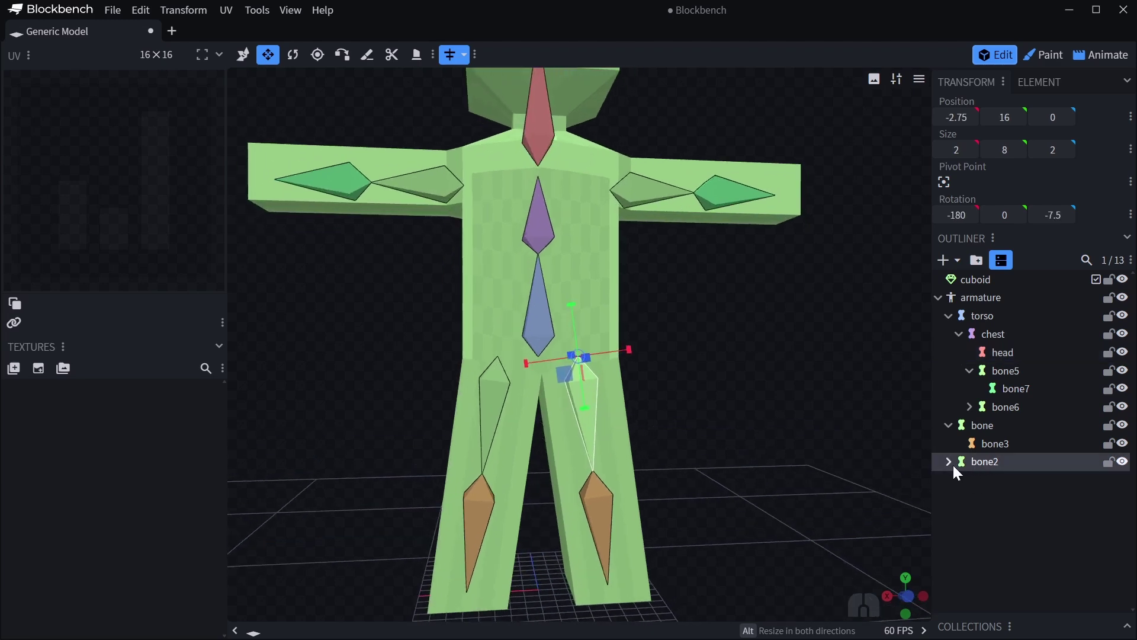
{"action": "left_click", "coordinate": [948, 461]}
{"action": "double_click", "coordinate": [987, 464]}
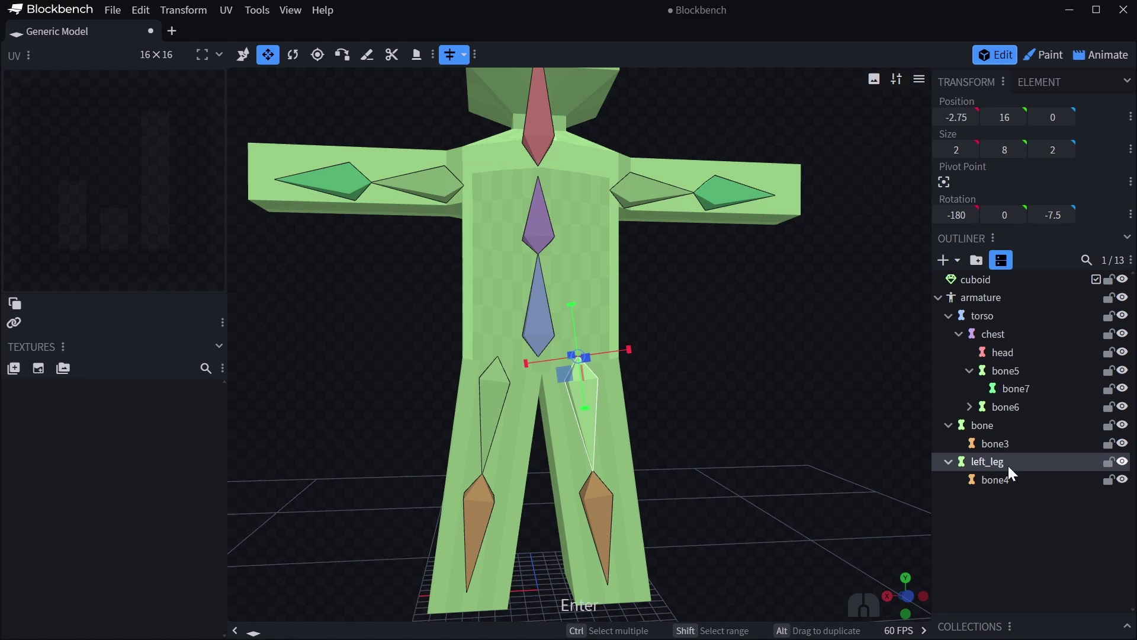
{"action": "double_click", "coordinate": [996, 480]}
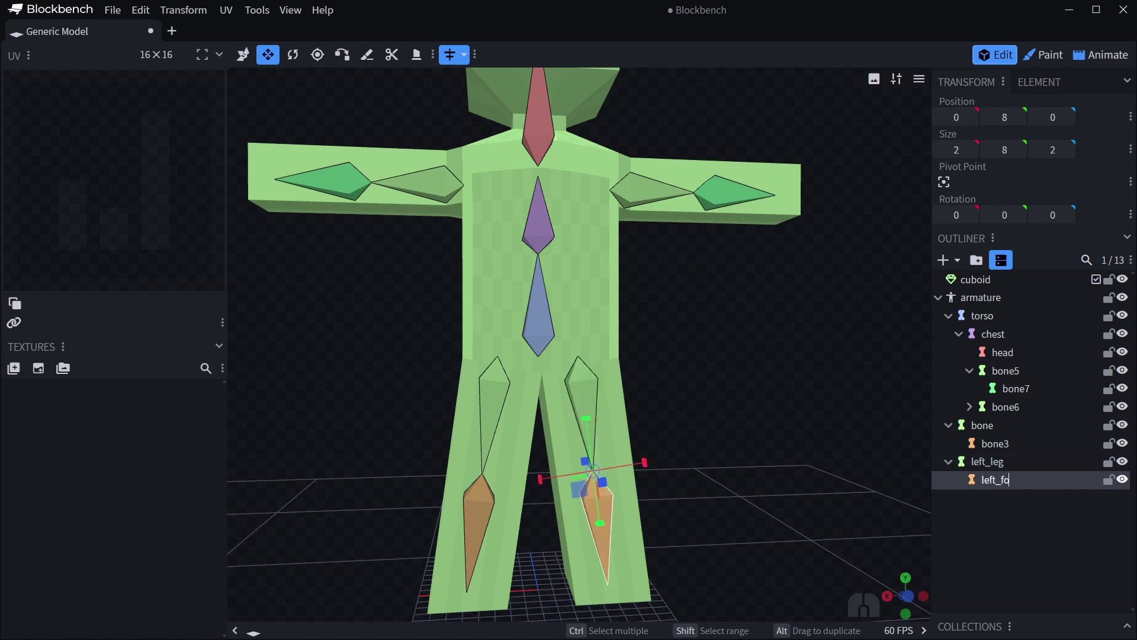
Rename the other thigh bone as right_leg and its child bone as right_shin
{"action": "double_click", "coordinate": [983, 425]}
{"action": "key", "text": "Return"}
{"action": "left_click", "coordinate": [994, 443]}
{"action": "key", "text": "F2"}
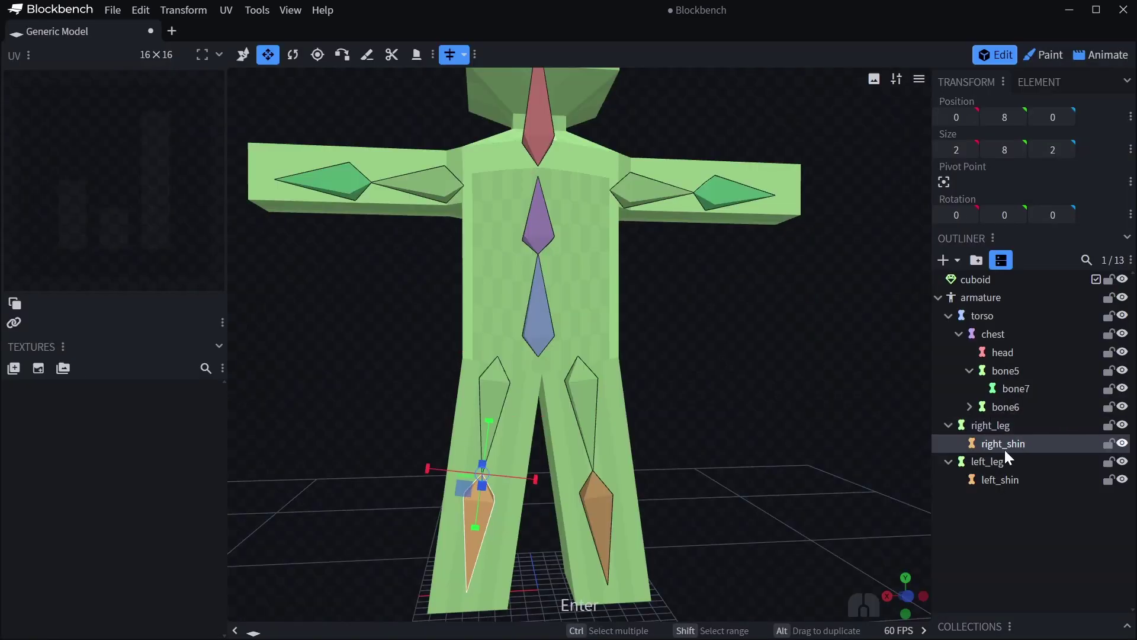
Rename the left upper arm bone as left_arm and its child bone as left_arm_2
{"action": "left_click", "coordinate": [997, 407]}
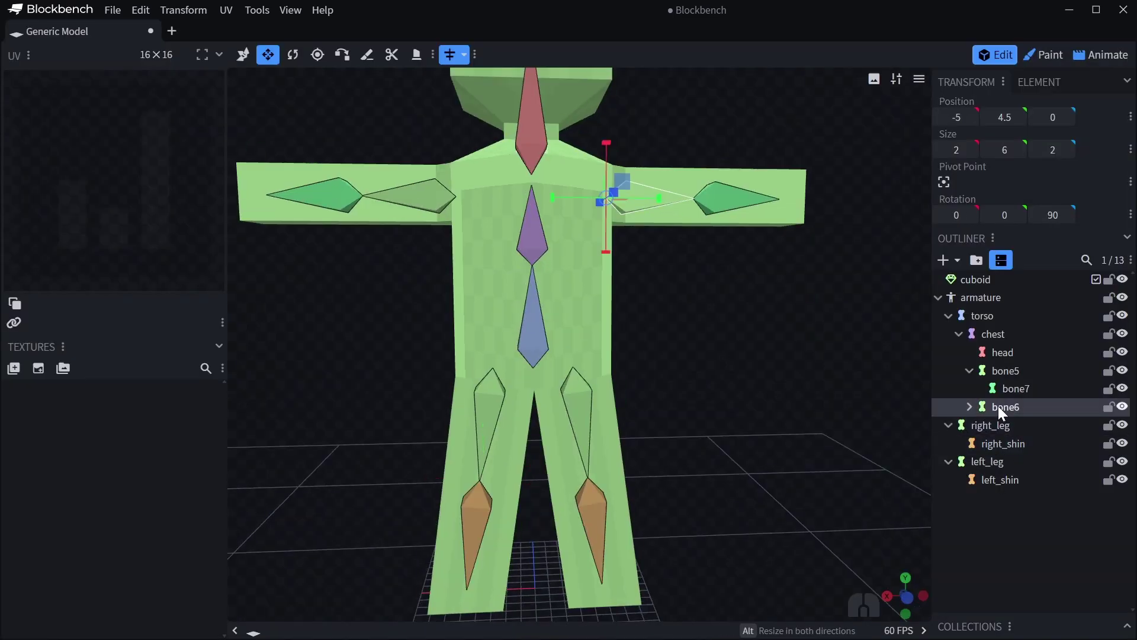
{"action": "key", "text": "F2"}
{"action": "type", "text": "left_arm"}
{"action": "key", "text": "Return"}
{"action": "left_click", "coordinate": [1037, 425]}
{"action": "key", "text": "F2"}
{"action": "type", "text": "lef"}
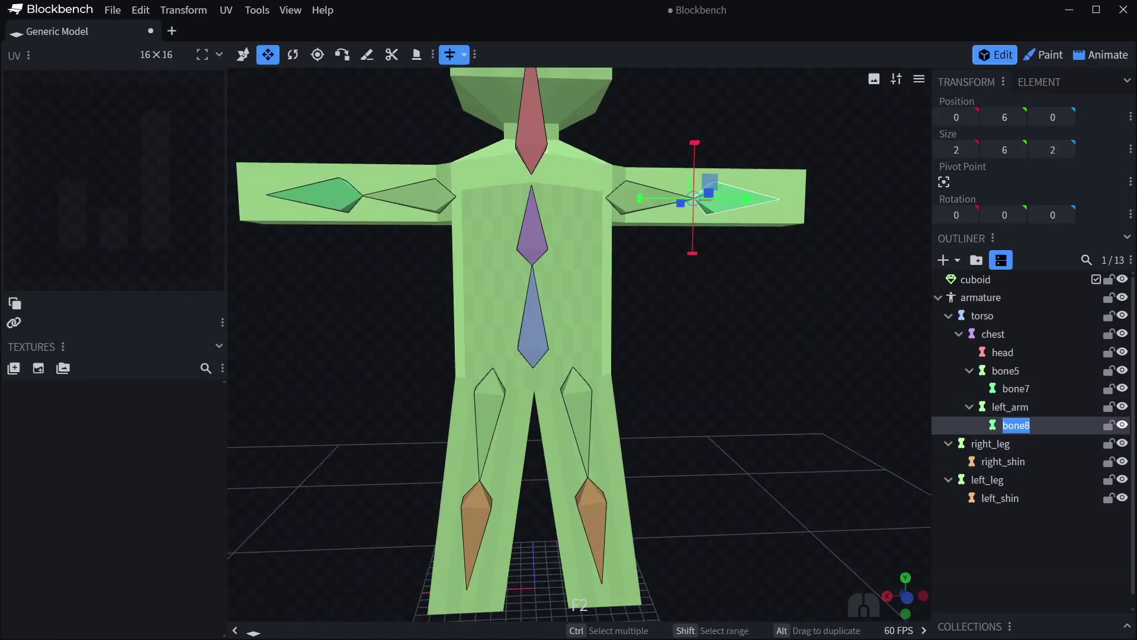
{"action": "type", "text": "t_arm_2"}
{"action": "key", "text": "Return"}
Rename the right forearm bone as right_arm_2 and its parent bone as right_arm
{"action": "left_click", "coordinate": [1016, 389]}
{"action": "key", "text": "F2"}
{"action": "type", "text": "right_arm_2"}
{"action": "left_click", "coordinate": [1006, 370]}
{"action": "key", "text": "F2"}
{"action": "type", "text": "righ"}
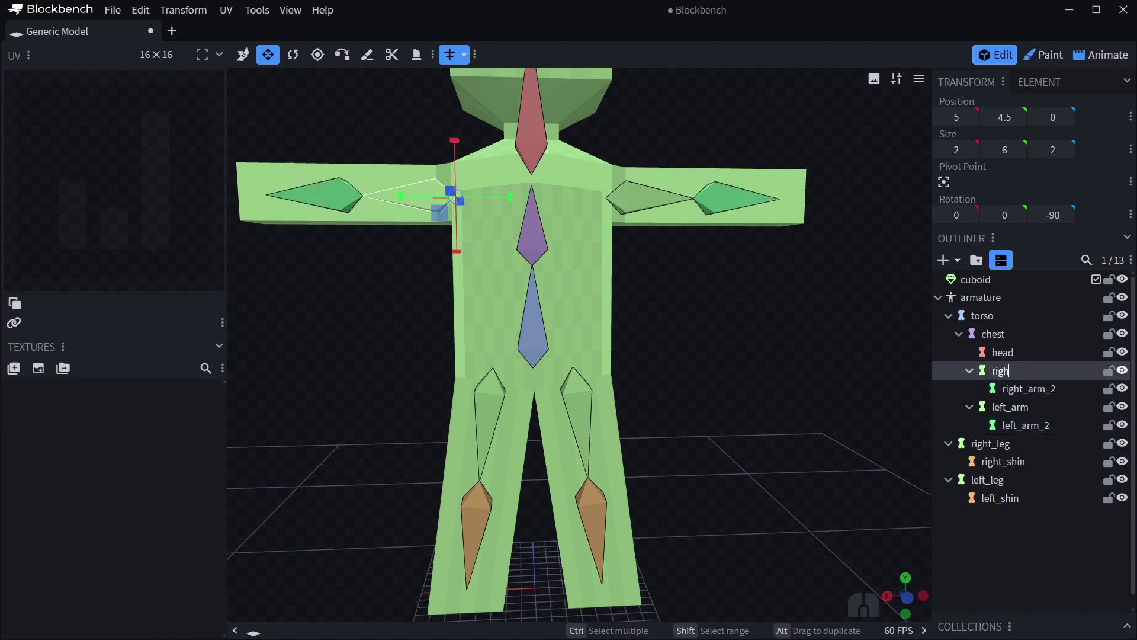
{"action": "type", "text": "t_arm"}
{"action": "key", "text": "Return"}
Parent the cuboid mesh to the armature in the outliner
{"action": "scroll", "coordinate": [600, 347], "scroll_direction": "down", "scroll_amount": 3}
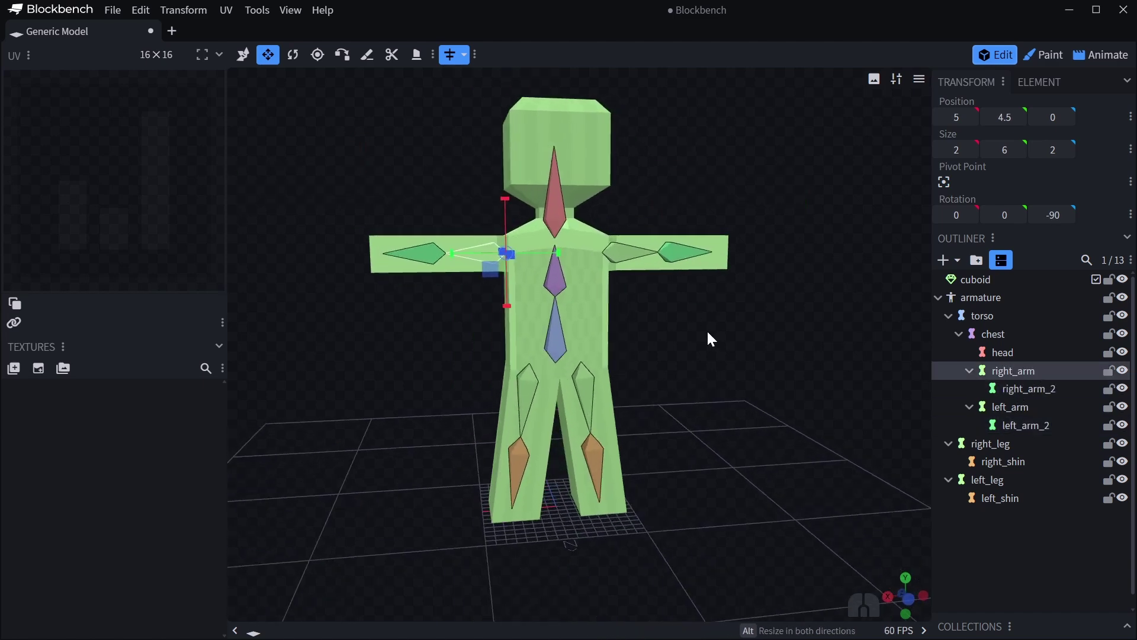
{"action": "left_click_drag", "start_coordinate": [700, 345], "coordinate": [683, 346]}
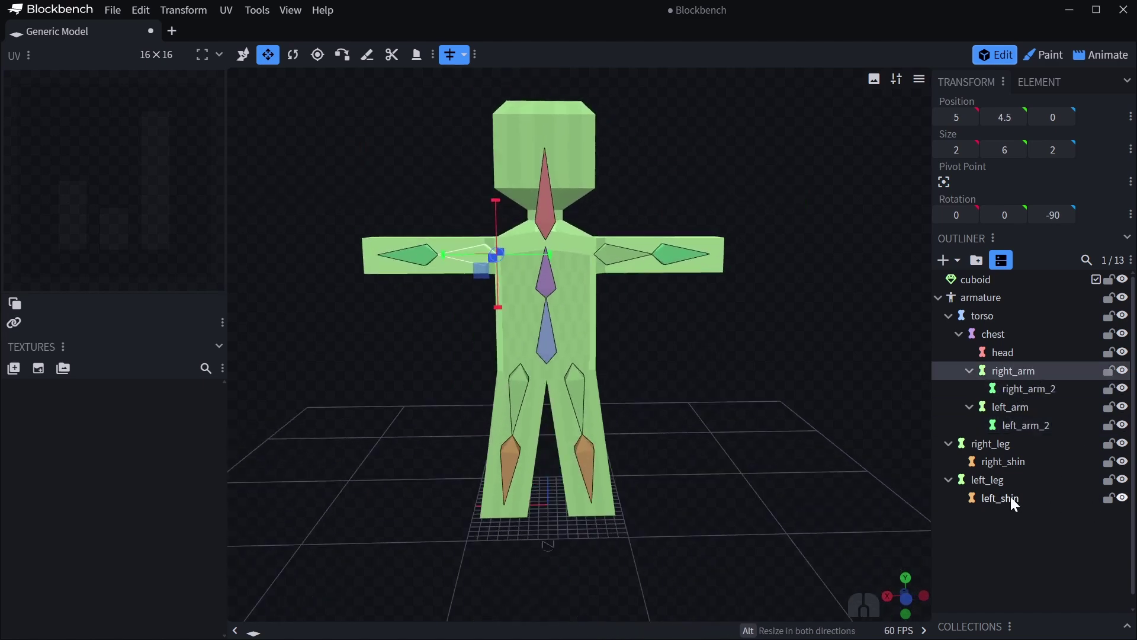
{"action": "left_click", "coordinate": [979, 300]}
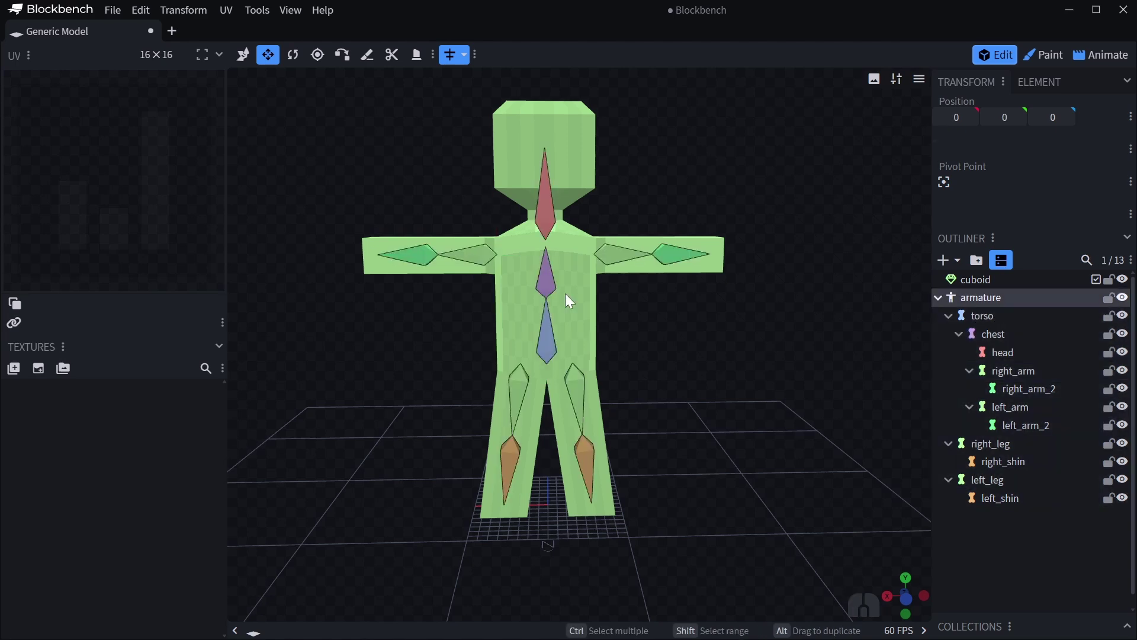
{"action": "left_click_drag", "start_coordinate": [628, 365], "coordinate": [729, 258]}
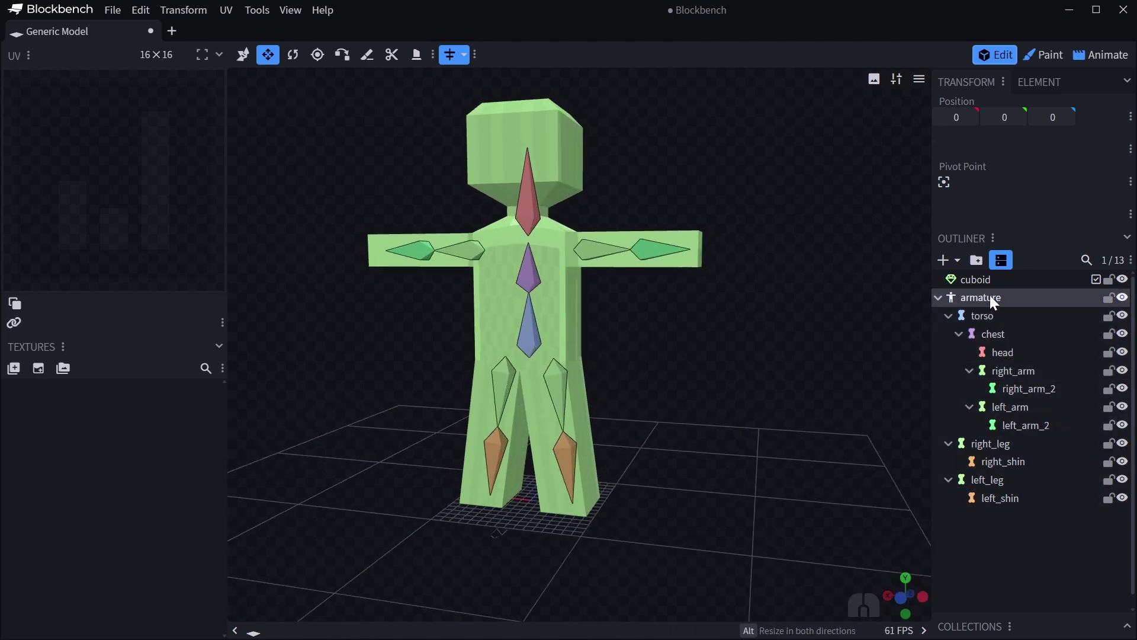
{"action": "left_click", "coordinate": [975, 279]}
{"action": "mouse_move", "coordinate": [975, 281]}
{"action": "left_mouse_down"}
{"action": "mouse_move", "coordinate": [987, 312]}
{"action": "mouse_move", "coordinate": [979, 304]}
{"action": "left_mouse_up"}
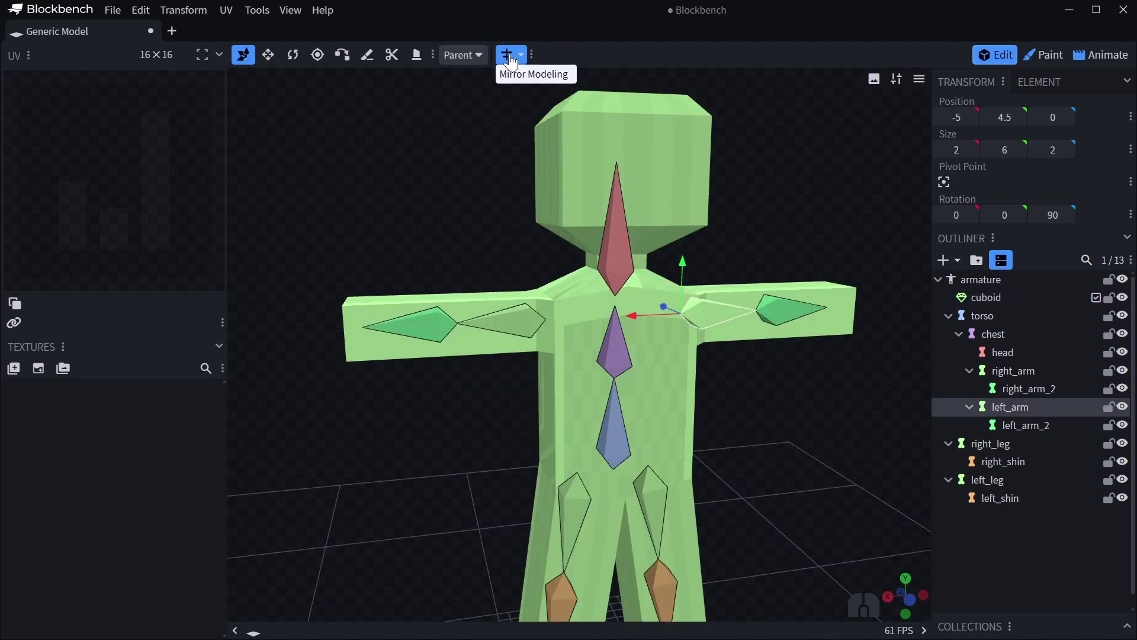
Turn off mirror modeling and activate the weight brush with the left_arm bone selected
{"action": "left_click_drag", "start_coordinate": [665, 247], "coordinate": [703, 300]}
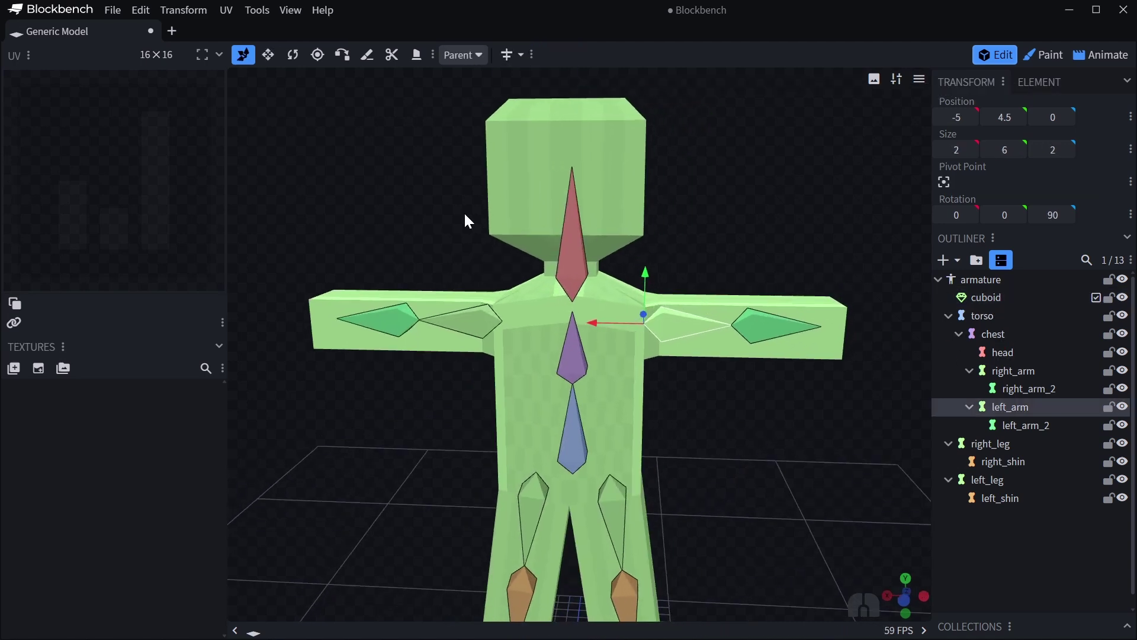
{"action": "left_click_drag", "start_coordinate": [459, 220], "coordinate": [444, 148]}
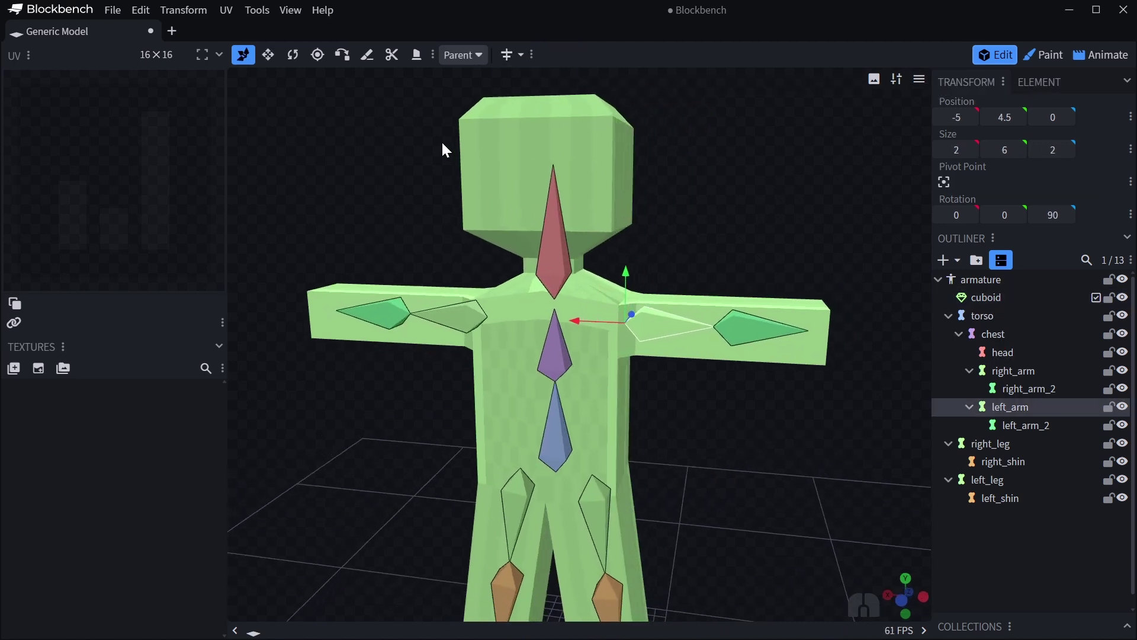
{"action": "left_click", "coordinate": [417, 55]}
{"action": "middle_click_drag", "start_coordinate": [581, 372], "coordinate": [537, 379]}
{"action": "left_click_drag", "start_coordinate": [536, 378], "coordinate": [679, 409]}
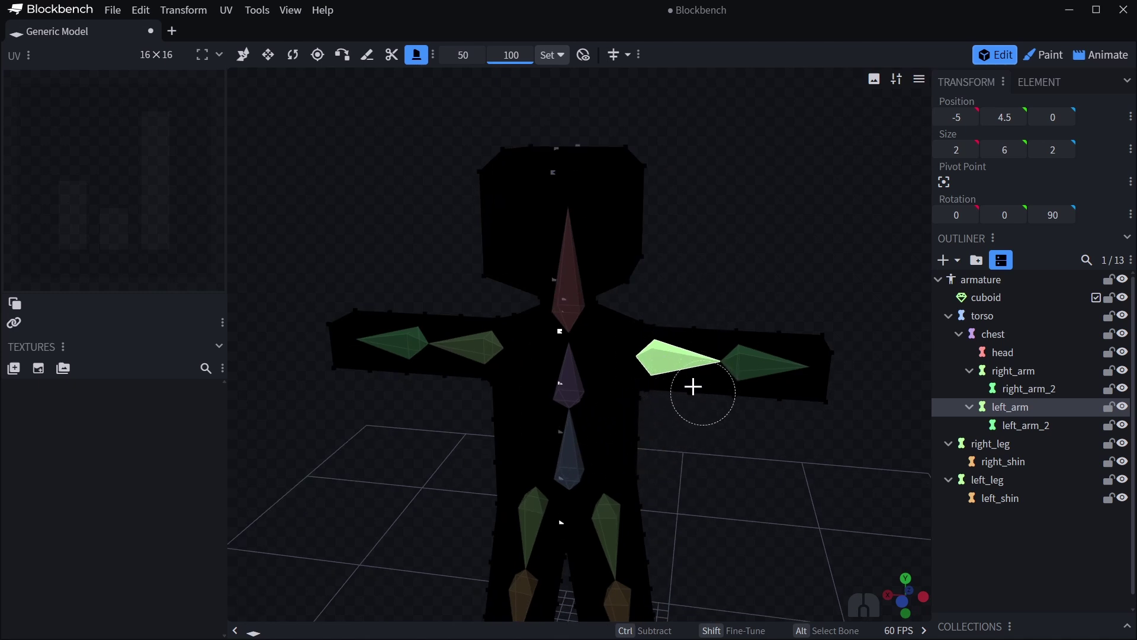
View the left shoulder up close and select the cuboid mesh to display its wireframe for weight painting
{"action": "scroll", "coordinate": [703, 367], "scroll_direction": "up", "scroll_amount": 2}
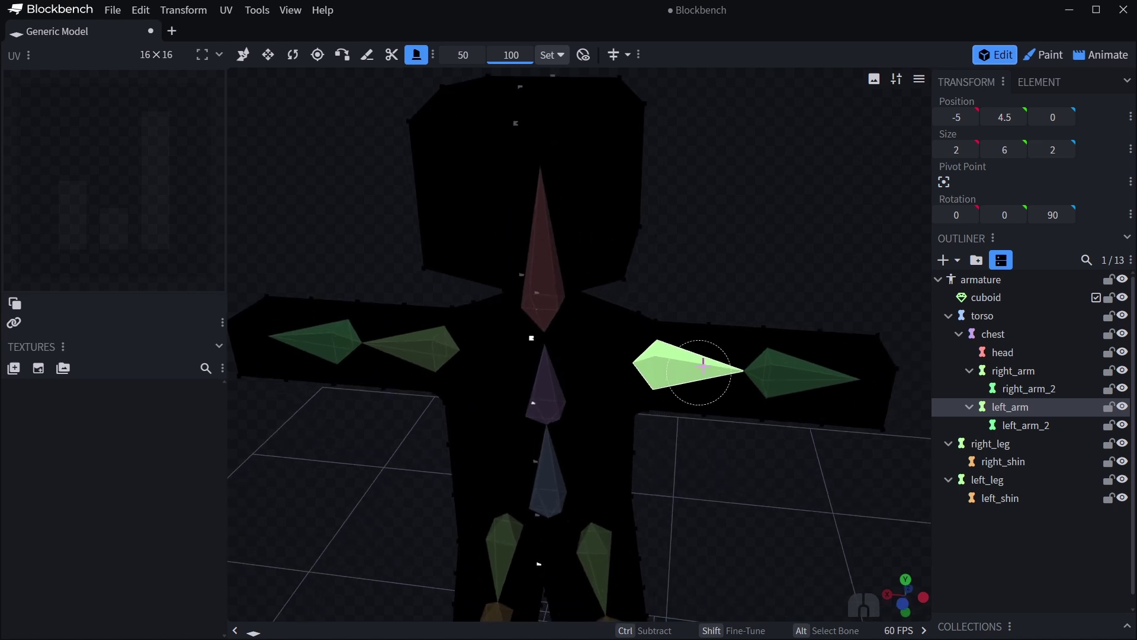
{"action": "middle_click_drag", "start_coordinate": [698, 357], "coordinate": [715, 354]}
{"action": "middle_click_drag", "start_coordinate": [757, 453], "coordinate": [697, 459], "text": "shift"}
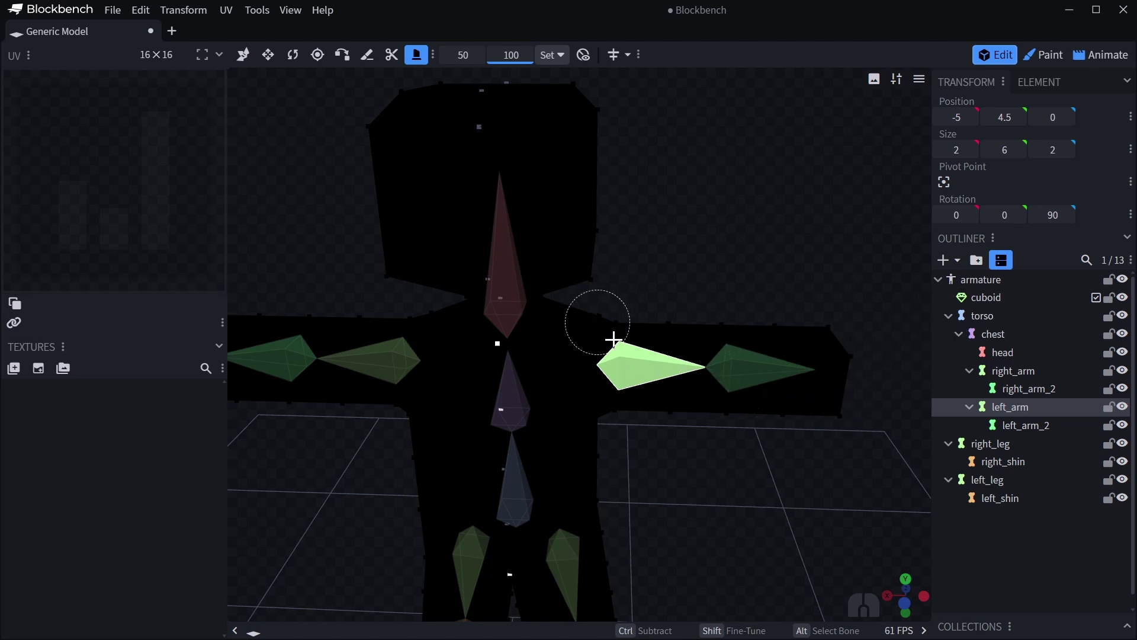
{"action": "mouse_move", "coordinate": [626, 349]}
{"action": "middle_mouse_down"}
{"action": "mouse_move", "coordinate": [530, 350]}
{"action": "mouse_move", "coordinate": [608, 347]}
{"action": "middle_mouse_up"}
{"action": "scroll", "coordinate": [608, 347], "scroll_direction": "up", "scroll_amount": 2}
{"action": "left_click", "coordinate": [987, 298]}
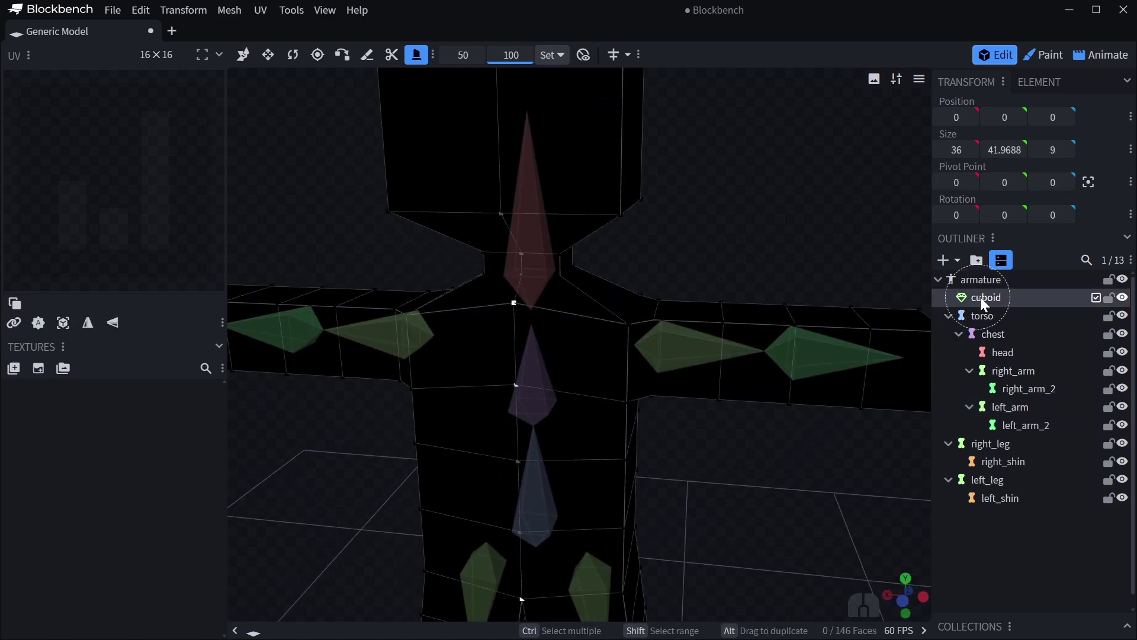
Calculate the vertex weights of the cuboid mesh automatically and select the head bone to display its weights
{"action": "right_click", "coordinate": [981, 297]}
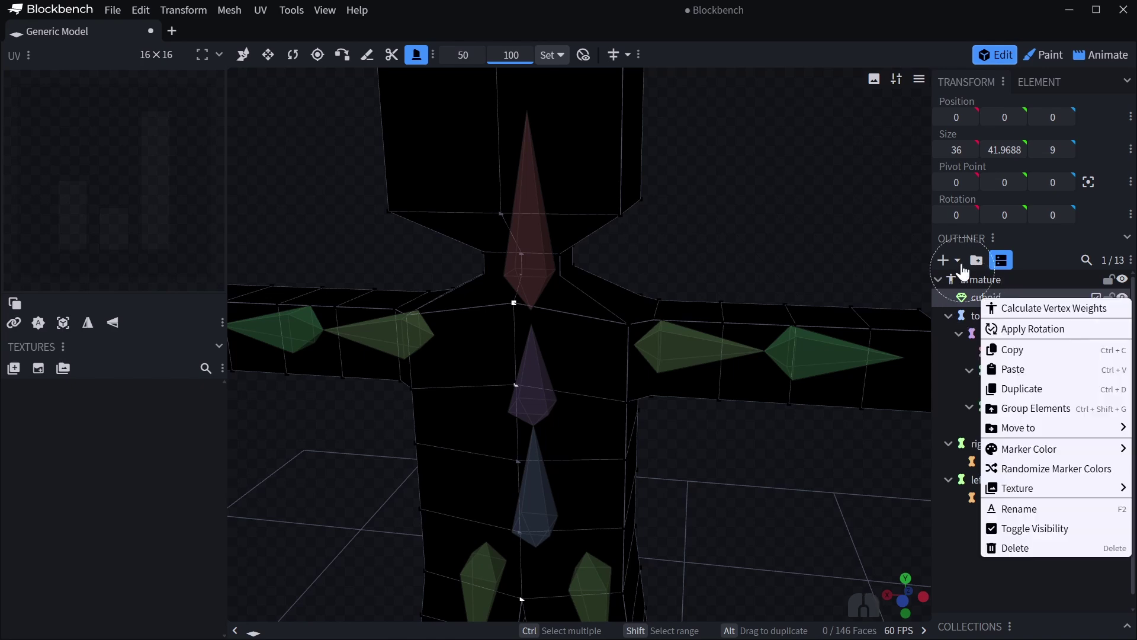
{"action": "left_click", "coordinate": [1043, 310]}
{"action": "left_click_drag", "start_coordinate": [803, 348], "coordinate": [698, 353]}
{"action": "left_click", "coordinate": [1001, 348]}
{"action": "right_click_drag", "start_coordinate": [541, 299], "coordinate": [552, 383]}
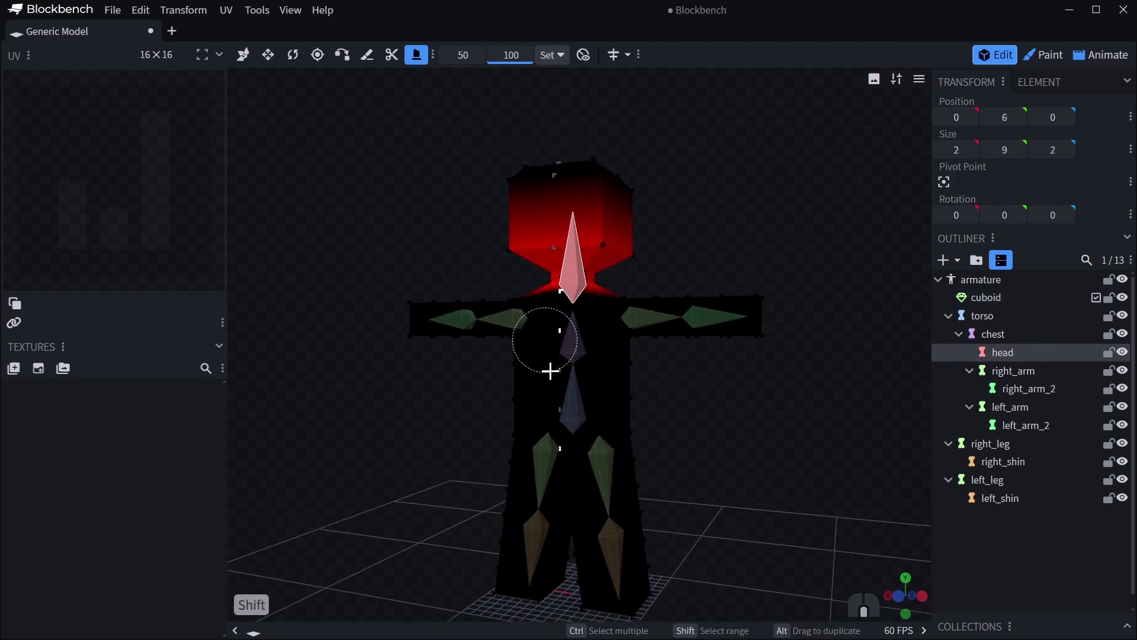
{"action": "scroll", "coordinate": [589, 391], "scroll_direction": "up", "scroll_amount": 2}
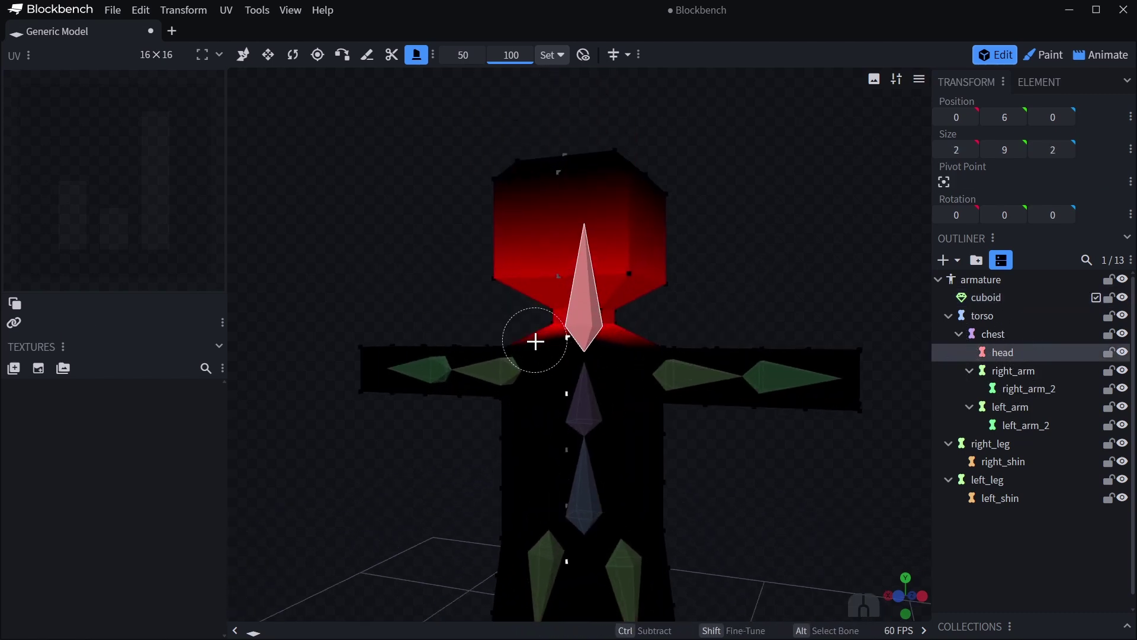
Select the right_arm and right_arm_2 bones in turn and examine their calculated weights on both arms
{"action": "left_click", "coordinate": [1011, 372]}
{"action": "left_click_drag", "start_coordinate": [616, 434], "coordinate": [692, 444]}
{"action": "left_click", "coordinate": [1002, 392]}
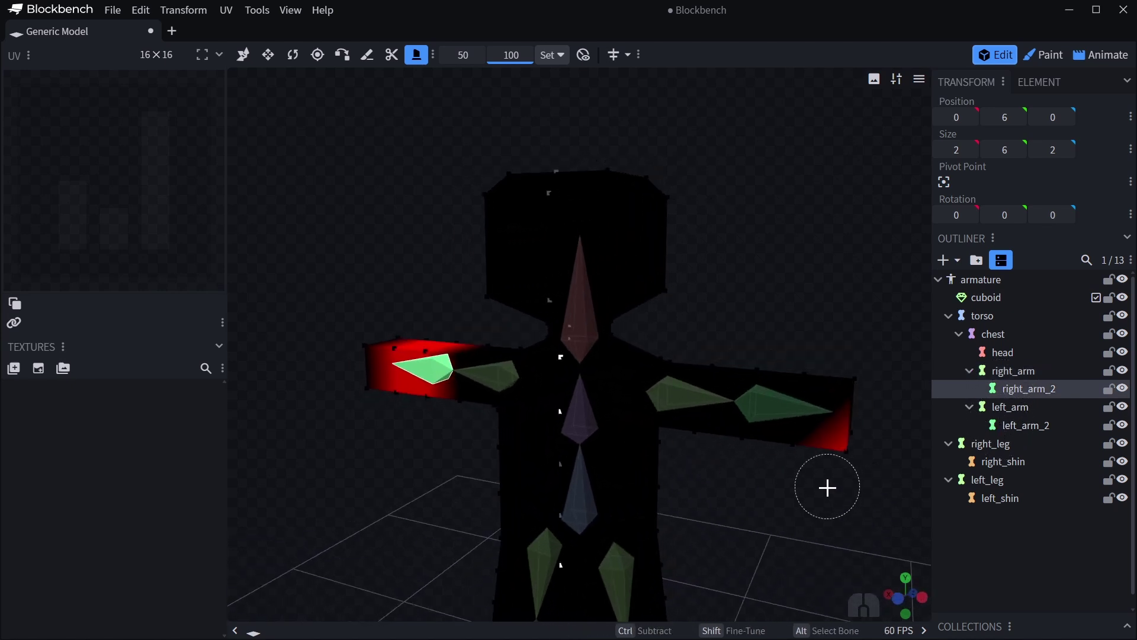
{"action": "left_click_drag", "start_coordinate": [828, 488], "coordinate": [802, 386]}
{"action": "left_click_drag", "start_coordinate": [691, 389], "coordinate": [782, 416]}
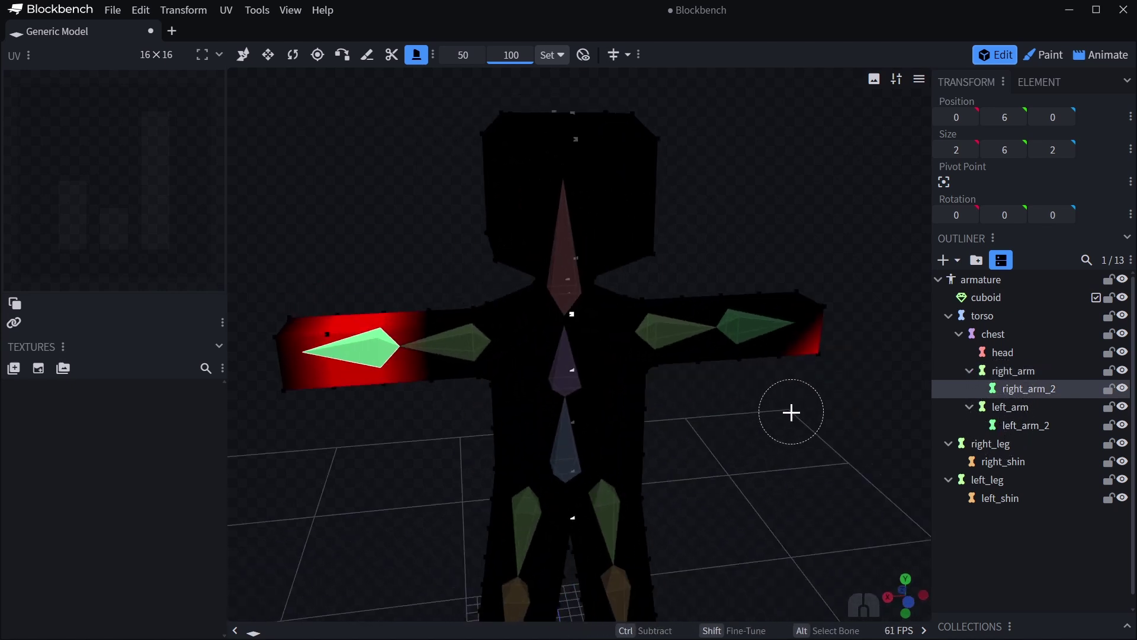
{"action": "left_click_drag", "start_coordinate": [635, 470], "coordinate": [573, 308]}
{"action": "middle_click_drag", "start_coordinate": [573, 308], "coordinate": [556, 297], "text": "shift"}
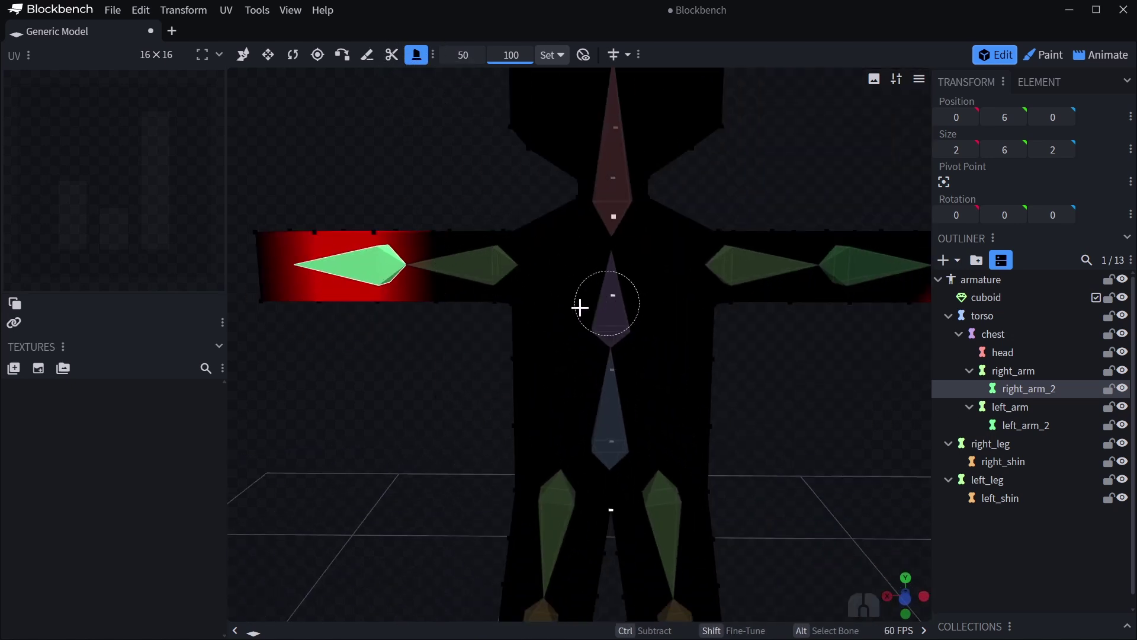
Paint full right_arm_2 weight onto the end vertices of the right forearm
{"action": "mouse_move", "coordinate": [287, 280]}
{"action": "middle_mouse_down", "text": "shift"}
{"action": "mouse_move", "coordinate": [455, 345]}
{"action": "mouse_move", "coordinate": [490, 381]}
{"action": "middle_mouse_up", "text": "shift"}
{"action": "mouse_move", "coordinate": [509, 388]}
{"action": "left_mouse_down"}
{"action": "mouse_move", "coordinate": [511, 340]}
{"action": "mouse_move", "coordinate": [500, 403]}
{"action": "mouse_move", "coordinate": [489, 388]}
{"action": "left_mouse_up"}
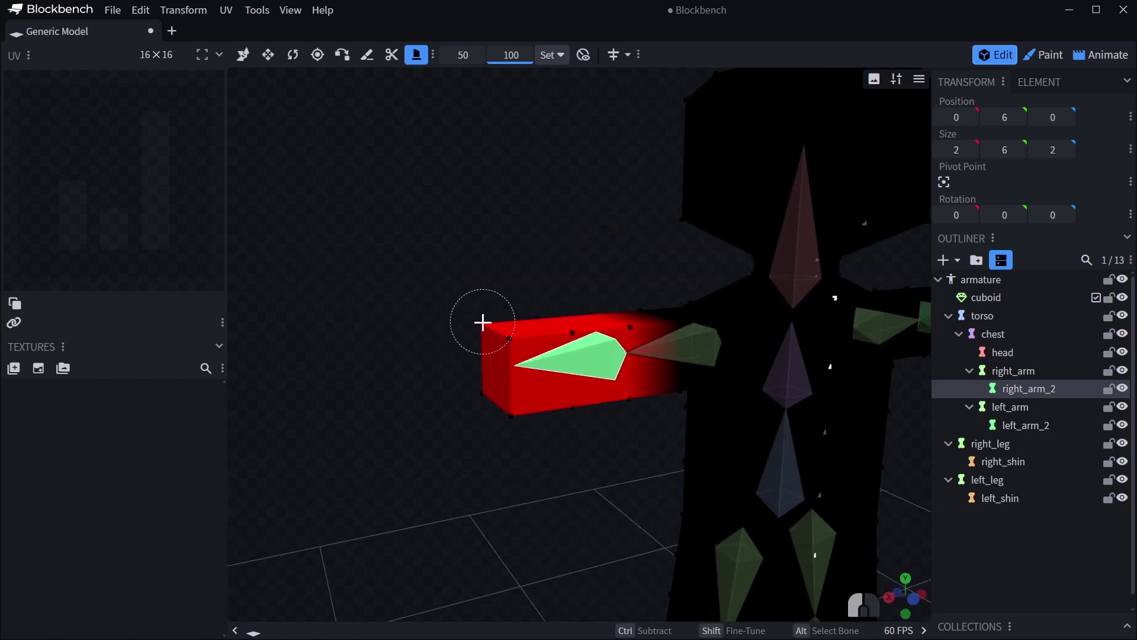
{"action": "left_click_drag", "start_coordinate": [483, 322], "coordinate": [486, 325]}
{"action": "middle_click_drag", "start_coordinate": [566, 412], "coordinate": [517, 414]}
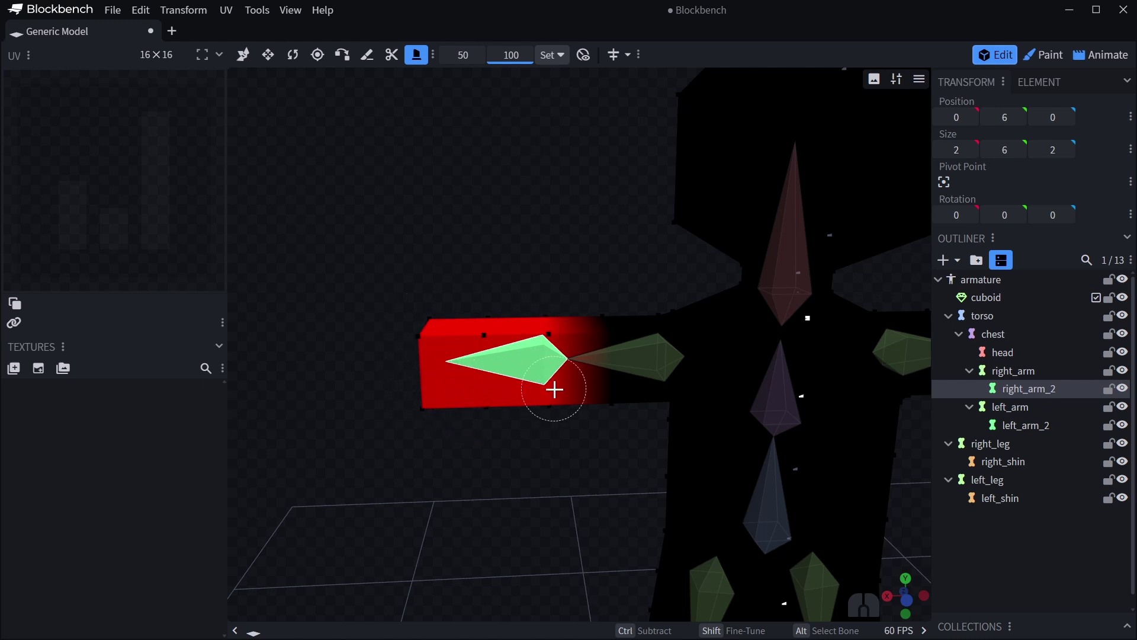
{"action": "right_click_drag", "start_coordinate": [464, 376], "coordinate": [501, 304]}
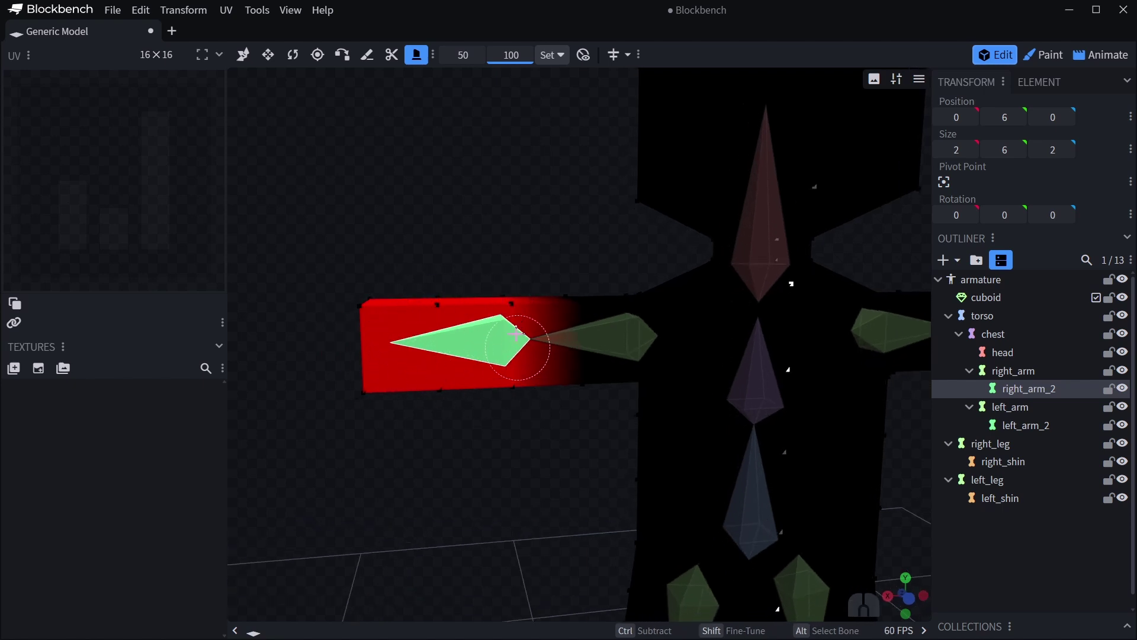
{"action": "middle_click_drag", "start_coordinate": [557, 394], "coordinate": [506, 396]}
{"action": "middle_click_drag", "start_coordinate": [504, 354], "coordinate": [573, 350]}
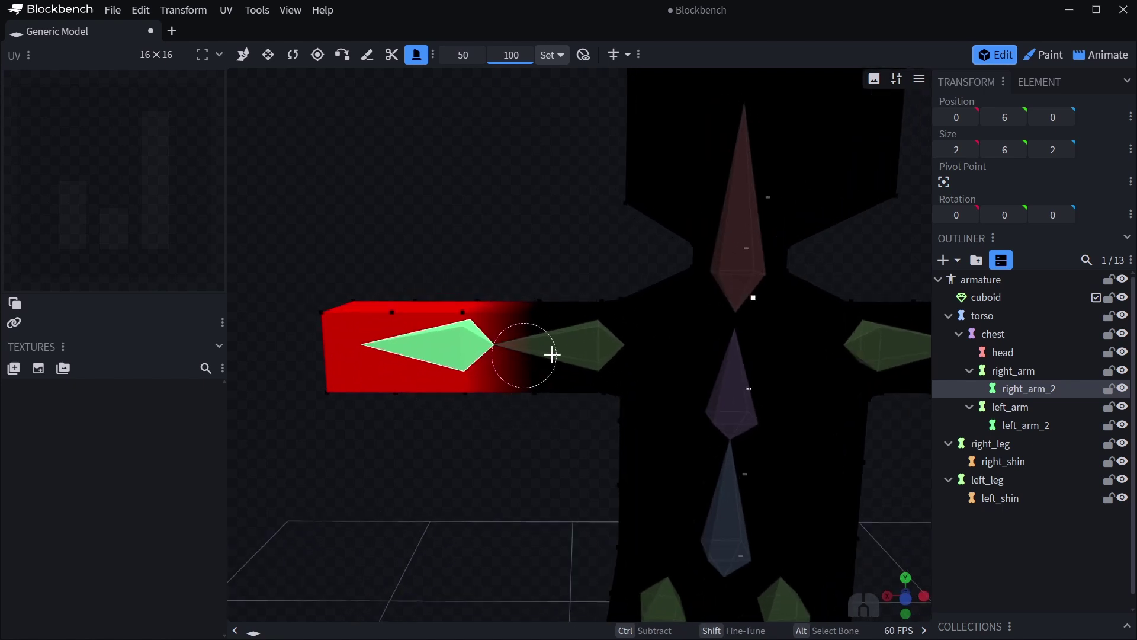
Select the right_arm bone directly on the model and check its weights around the upper arm
{"action": "key", "text": "alt"}
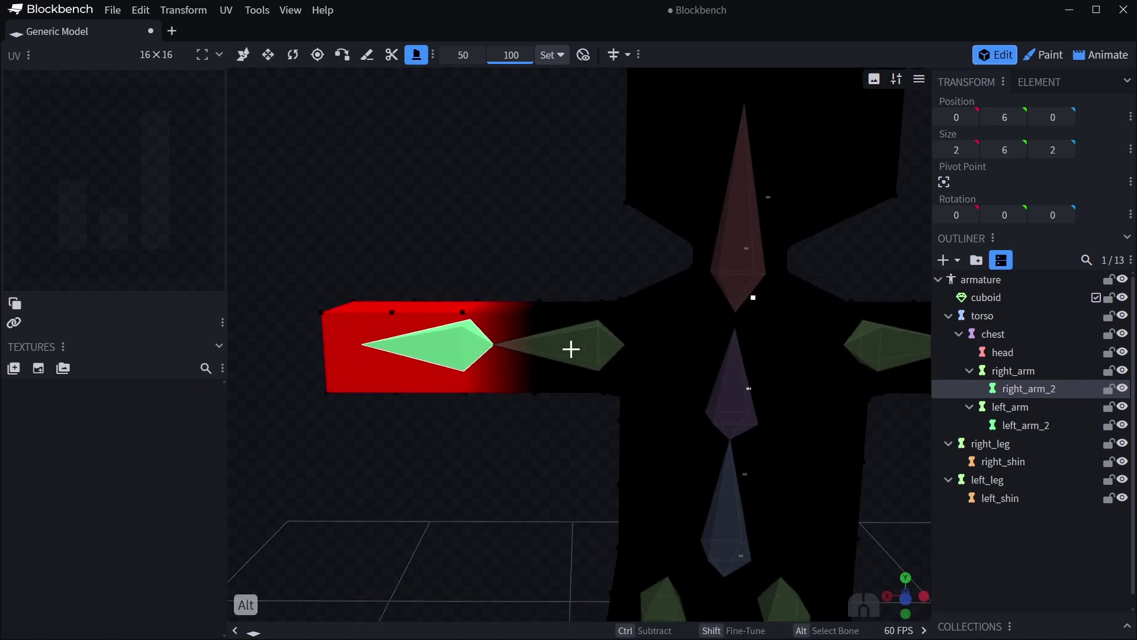
{"action": "left_click", "coordinate": [559, 372], "text": "alt"}
{"action": "middle_click_drag", "start_coordinate": [586, 312], "coordinate": [647, 307]}
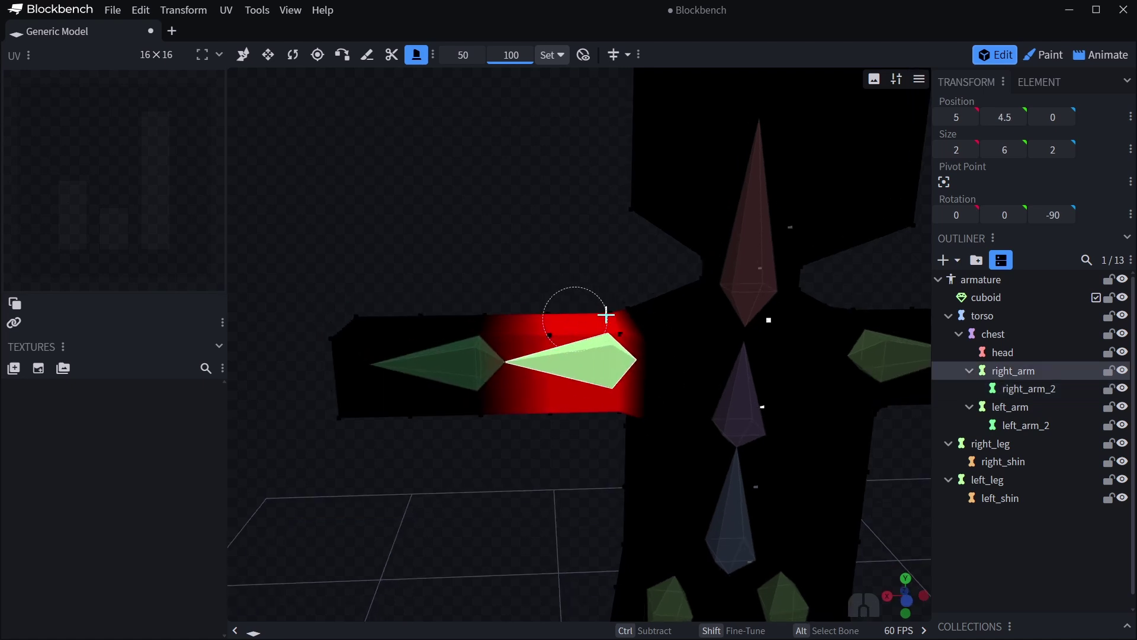
{"action": "middle_click_drag", "start_coordinate": [777, 438], "coordinate": [681, 457]}
Select the head bone, turn on the weight brush's X-ray option and paint full head weight over the top of the head
{"action": "left_click", "coordinate": [648, 296], "text": "alt"}
{"action": "scroll", "coordinate": [698, 248], "scroll_direction": "down", "scroll_amount": 3}
{"action": "scroll", "coordinate": [645, 373], "scroll_direction": "up", "scroll_amount": 3}
{"action": "middle_click_drag", "start_coordinate": [697, 247], "coordinate": [687, 337], "text": "shift"}
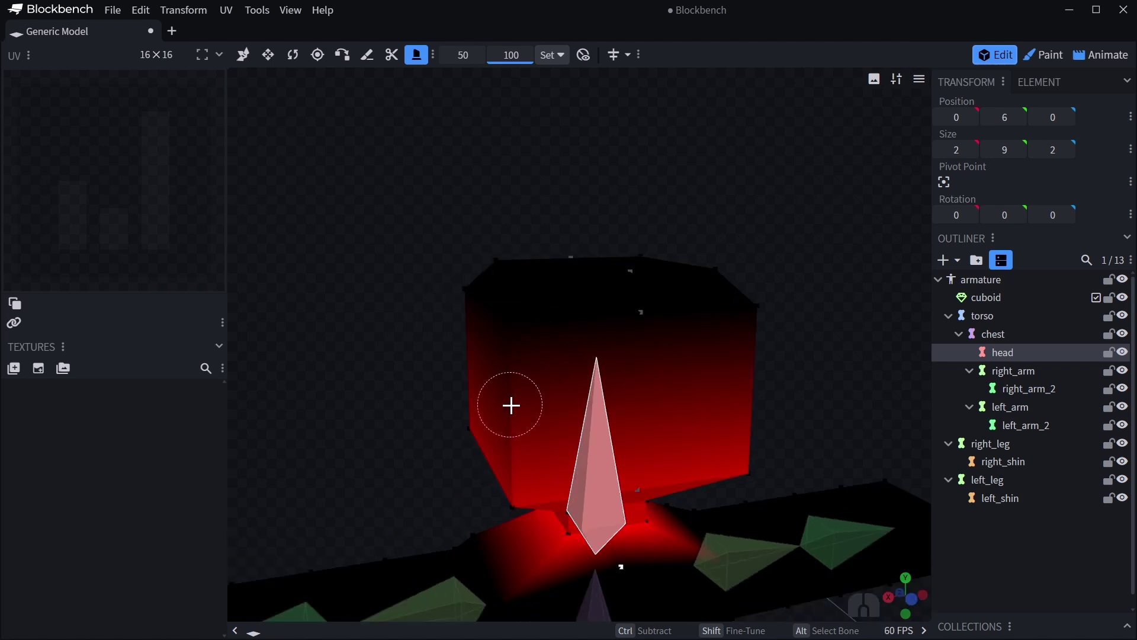
{"action": "left_click", "coordinate": [583, 56]}
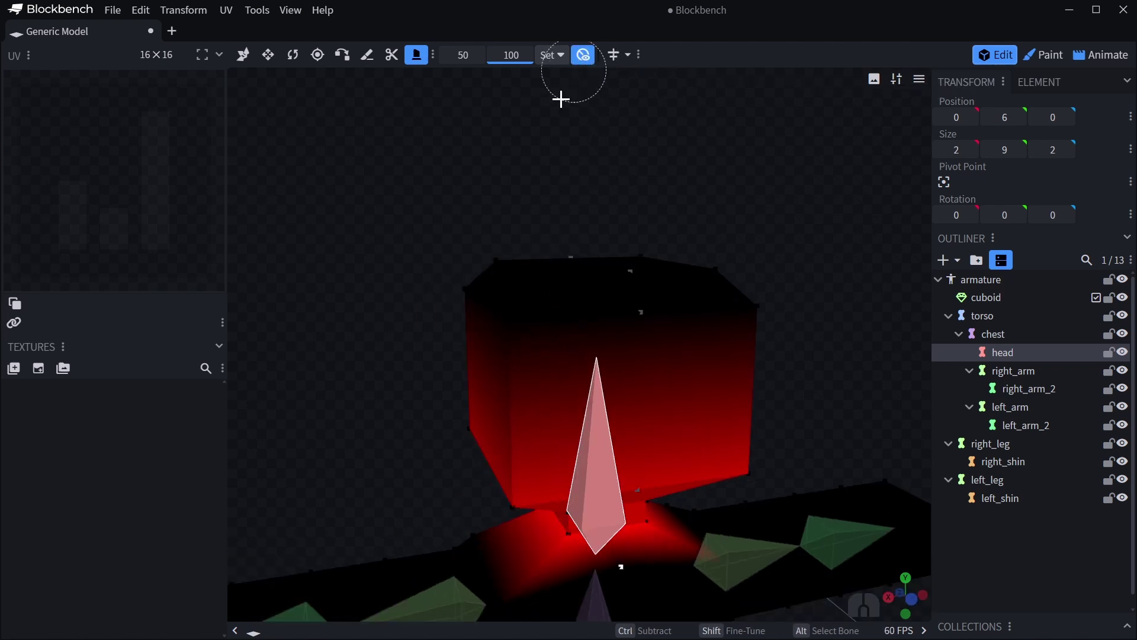
{"action": "right_click_drag", "start_coordinate": [531, 261], "coordinate": [533, 241]}
{"action": "mouse_move", "coordinate": [563, 235]}
{"action": "left_mouse_down"}
{"action": "mouse_move", "coordinate": [485, 264]}
{"action": "mouse_move", "coordinate": [555, 235]}
{"action": "left_mouse_up"}
{"action": "middle_click_drag", "start_coordinate": [559, 235], "coordinate": [559, 277]}
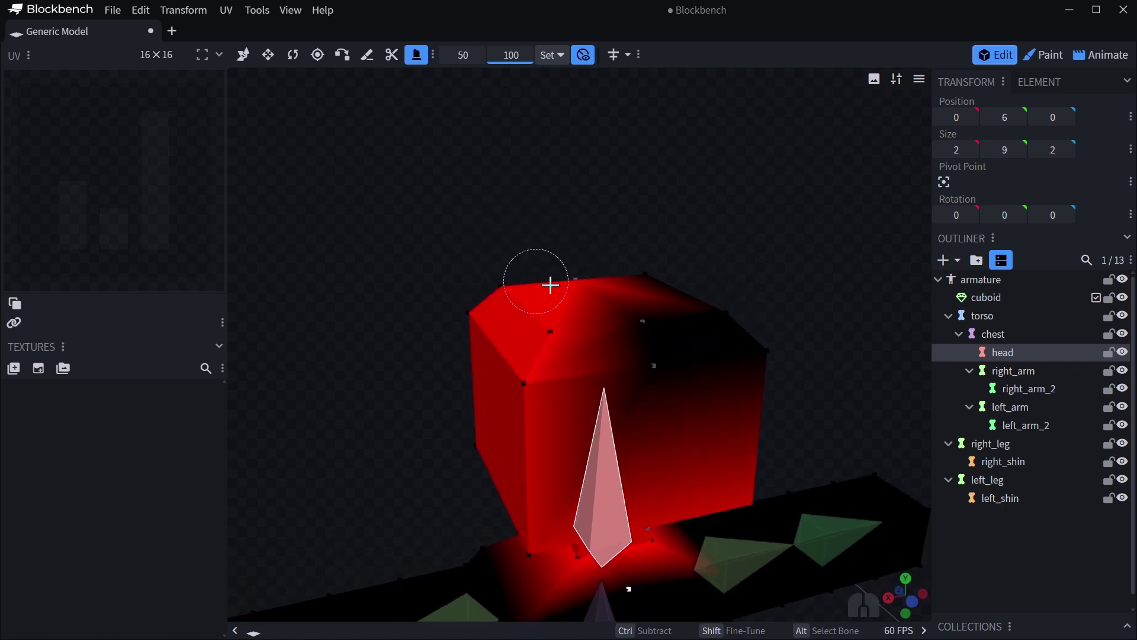
{"action": "middle_click_drag", "start_coordinate": [616, 348], "coordinate": [595, 343]}
{"action": "mouse_move", "coordinate": [594, 343]}
{"action": "left_mouse_down"}
{"action": "mouse_move", "coordinate": [596, 315]}
{"action": "mouse_move", "coordinate": [723, 333]}
{"action": "mouse_move", "coordinate": [745, 353]}
{"action": "left_mouse_up"}
{"action": "mouse_move", "coordinate": [622, 272]}
{"action": "middle_mouse_down"}
{"action": "mouse_move", "coordinate": [554, 353]}
{"action": "mouse_move", "coordinate": [589, 401]}
{"action": "mouse_move", "coordinate": [757, 445]}
{"action": "mouse_move", "coordinate": [667, 279]}
{"action": "mouse_move", "coordinate": [500, 258]}
{"action": "mouse_move", "coordinate": [614, 294]}
{"action": "mouse_move", "coordinate": [688, 290]}
{"action": "mouse_move", "coordinate": [734, 322]}
{"action": "mouse_move", "coordinate": [589, 307]}
{"action": "mouse_move", "coordinate": [653, 365]}
{"action": "mouse_move", "coordinate": [552, 256]}
{"action": "middle_mouse_up"}
Select the left_arm bone and the left forearm bone in turn and check their weights along the arm
{"action": "scroll", "coordinate": [592, 351], "scroll_direction": "up", "scroll_amount": 5}
{"action": "left_click", "coordinate": [602, 363], "text": "alt"}
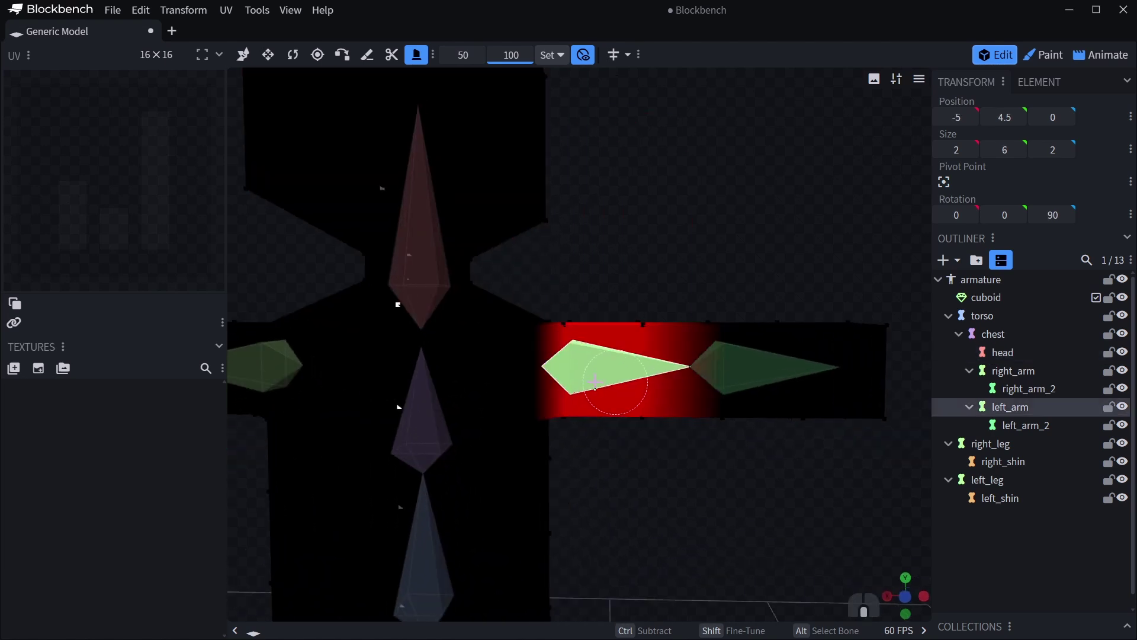
{"action": "left_click", "coordinate": [734, 370], "text": "alt"}
{"action": "mouse_move", "coordinate": [735, 370]}
{"action": "middle_mouse_down"}
{"action": "mouse_move", "coordinate": [751, 424]}
{"action": "mouse_move", "coordinate": [663, 479]}
{"action": "mouse_move", "coordinate": [684, 378]}
{"action": "middle_mouse_up"}
{"action": "mouse_move", "coordinate": [684, 378]}
{"action": "left_mouse_down"}
{"action": "mouse_move", "coordinate": [657, 480]}
{"action": "mouse_move", "coordinate": [701, 353]}
{"action": "mouse_move", "coordinate": [693, 347]}
{"action": "left_mouse_up"}
{"action": "mouse_move", "coordinate": [468, 362]}
{"action": "middle_mouse_down"}
{"action": "mouse_move", "coordinate": [503, 358]}
{"action": "mouse_move", "coordinate": [593, 285]}
{"action": "middle_mouse_up"}
{"action": "middle_click_drag", "start_coordinate": [592, 285], "coordinate": [615, 116], "text": "shift"}
{"action": "scroll", "coordinate": [533, 415], "scroll_direction": "down", "scroll_amount": 3}
Select the lower-body bones one after another and examine the leg and shin weights, especially those of left_shin
{"action": "left_click", "coordinate": [487, 467], "text": "alt"}
{"action": "middle_click_drag", "start_coordinate": [520, 391], "coordinate": [533, 172], "text": "shift"}
{"action": "middle_click_drag", "start_coordinate": [527, 237], "coordinate": [488, 245]}
{"action": "left_click", "coordinate": [584, 318], "text": "alt"}
{"action": "left_click", "coordinate": [569, 411], "text": "alt"}
{"action": "left_click", "coordinate": [427, 407], "text": "alt"}
{"action": "mouse_move", "coordinate": [428, 407]}
{"action": "middle_mouse_down"}
{"action": "mouse_move", "coordinate": [582, 383]}
{"action": "mouse_move", "coordinate": [483, 429]}
{"action": "middle_mouse_up"}
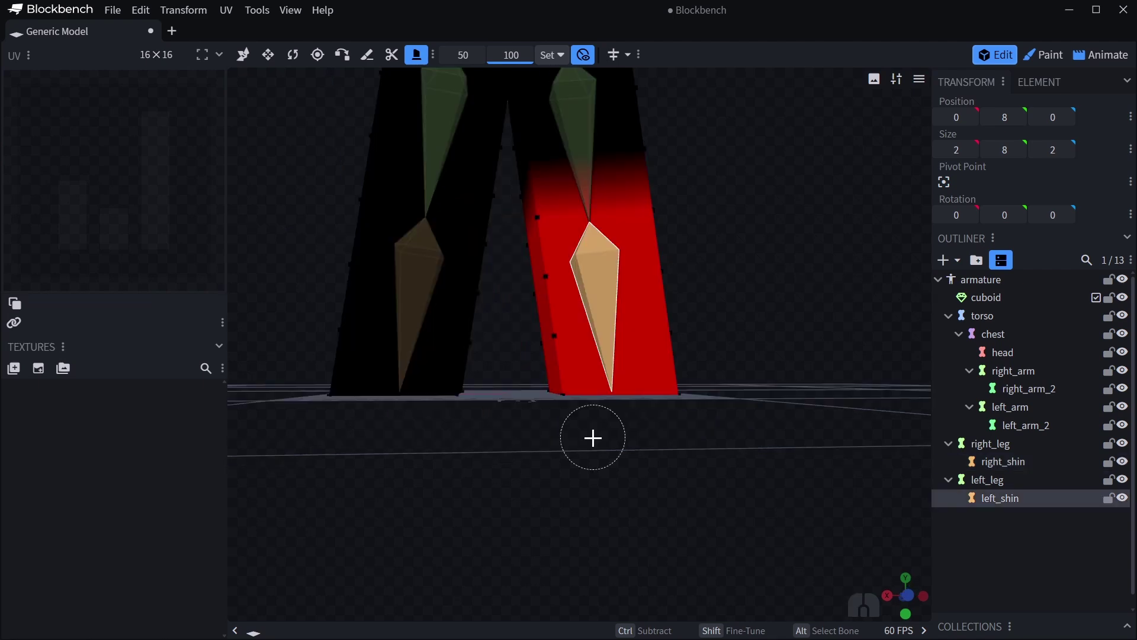
{"action": "mouse_move", "coordinate": [599, 438]}
{"action": "middle_mouse_down"}
{"action": "mouse_move", "coordinate": [685, 465]}
{"action": "mouse_move", "coordinate": [602, 456]}
{"action": "middle_mouse_up"}
{"action": "scroll", "coordinate": [612, 437], "scroll_direction": "up", "scroll_amount": 3}
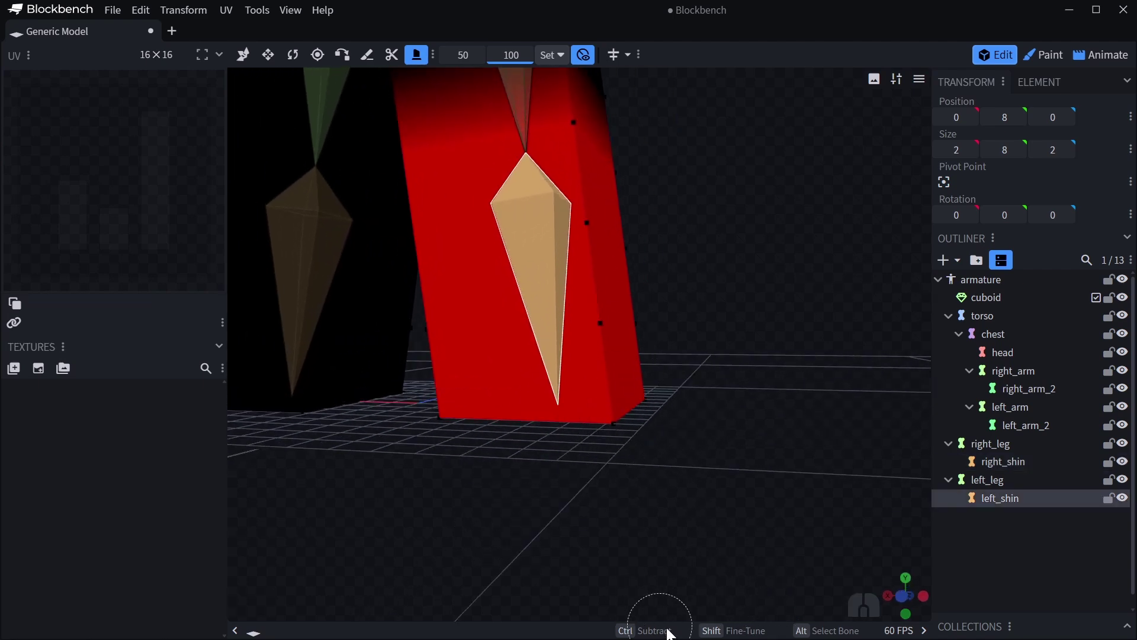
{"action": "scroll", "coordinate": [586, 485], "scroll_direction": "up", "scroll_amount": 2}
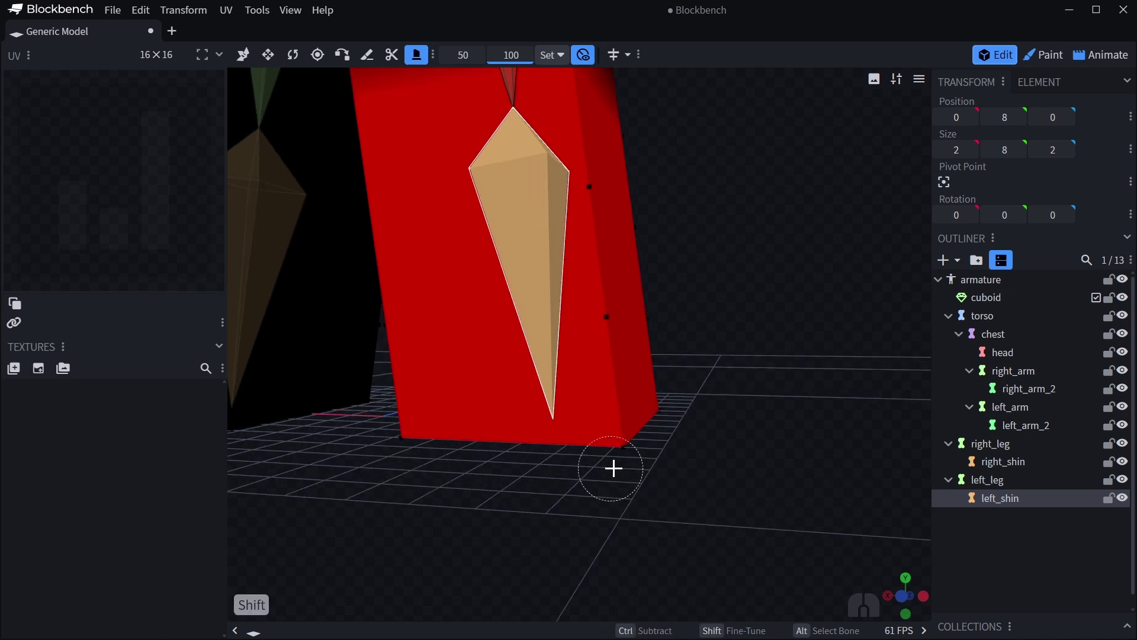
{"action": "scroll", "coordinate": [622, 444], "scroll_direction": "down", "scroll_amount": 4}
{"action": "middle_click_drag", "start_coordinate": [617, 255], "coordinate": [622, 445], "text": "shift"}
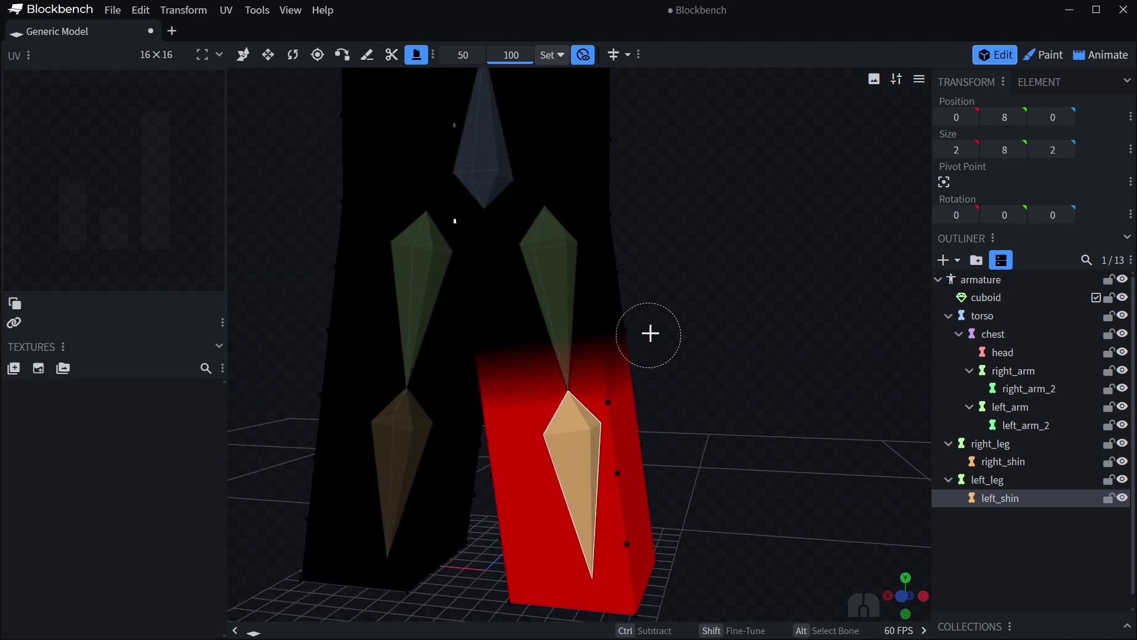
Add left_shin weight in fine-tune increments to the vertices just above the left knee
{"action": "key", "text": "shift"}
{"action": "left_click_drag", "start_coordinate": [633, 336], "coordinate": [610, 343], "text": "shift"}
{"action": "mouse_move", "coordinate": [637, 373]}
{"action": "middle_mouse_down"}
{"action": "mouse_move", "coordinate": [734, 381]}
{"action": "mouse_move", "coordinate": [616, 474]}
{"action": "mouse_move", "coordinate": [556, 487]}
{"action": "middle_mouse_up"}
{"action": "scroll", "coordinate": [734, 380], "scroll_direction": "up", "scroll_amount": 3}
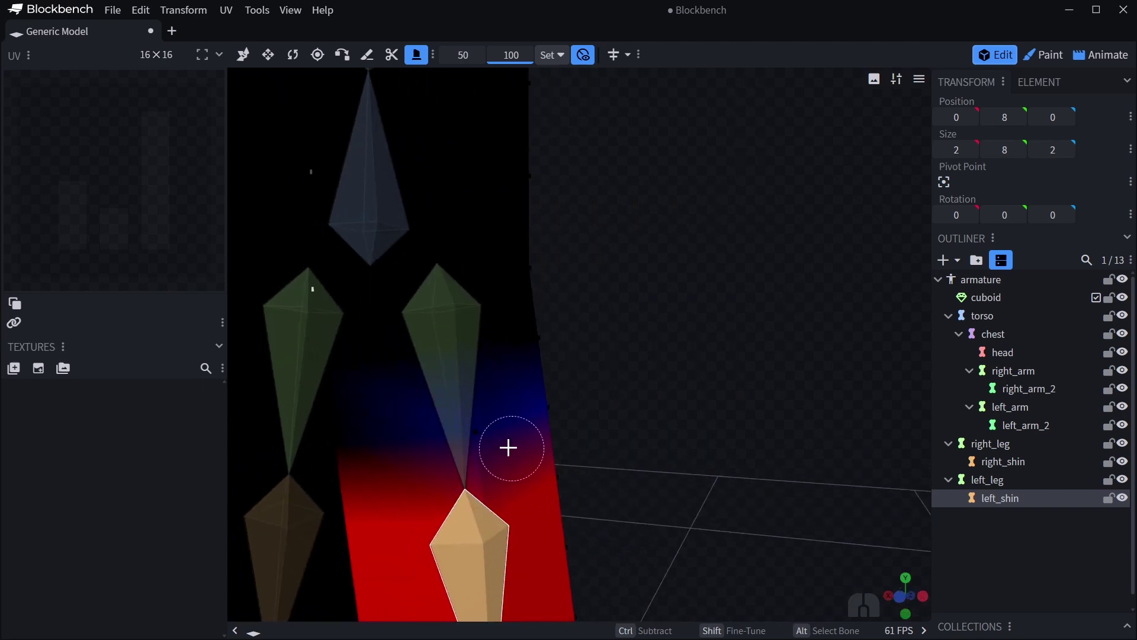
{"action": "left_click", "coordinate": [481, 446], "text": "shift"}
{"action": "left_click", "coordinate": [480, 444], "text": "shift"}
{"action": "left_click", "coordinate": [551, 426], "text": "shift"}
{"action": "left_click", "coordinate": [551, 419], "text": "shift"}
{"action": "left_click", "coordinate": [548, 419], "text": "shift"}
{"action": "left_click", "coordinate": [550, 420], "text": "shift"}
{"action": "left_click", "coordinate": [548, 419], "text": "shift"}
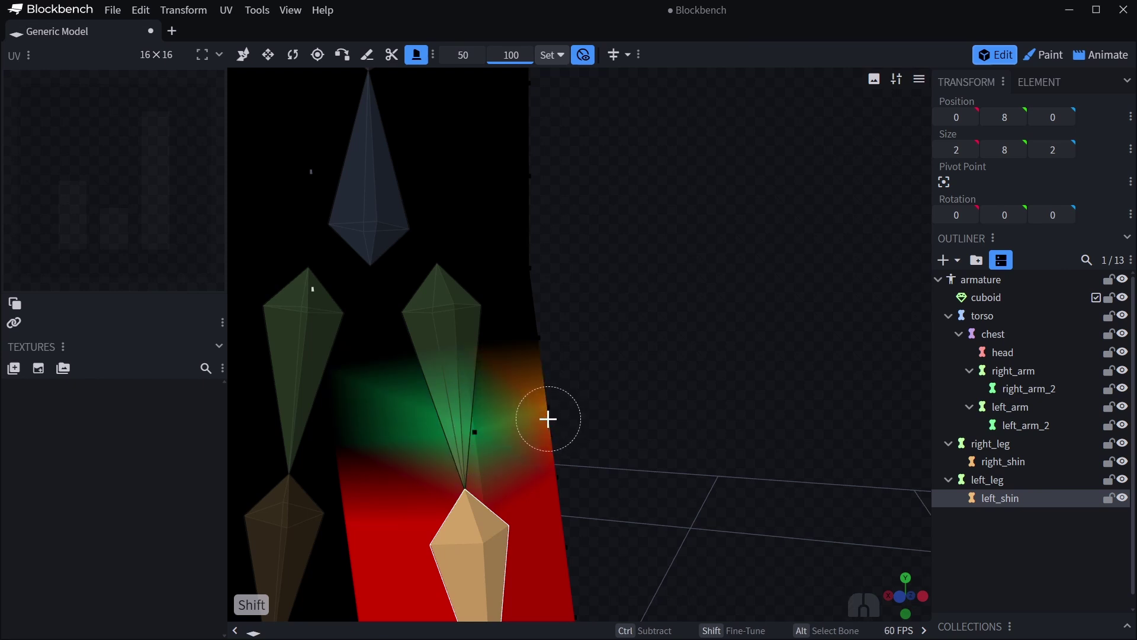
{"action": "left_click", "coordinate": [482, 439], "text": "shift"}
{"action": "left_click", "coordinate": [480, 440], "text": "shift"}
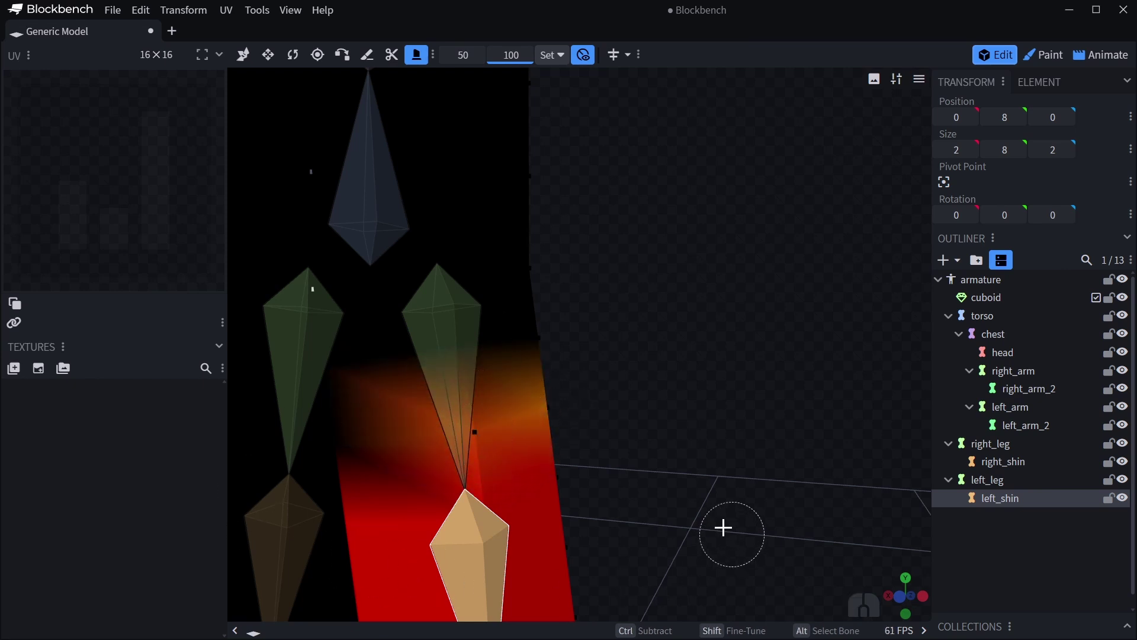
Subtract left_shin weight in fine-tune increments from the vertices just above the left knee
{"action": "left_click", "coordinate": [491, 432], "text": "ctrl+shift"}
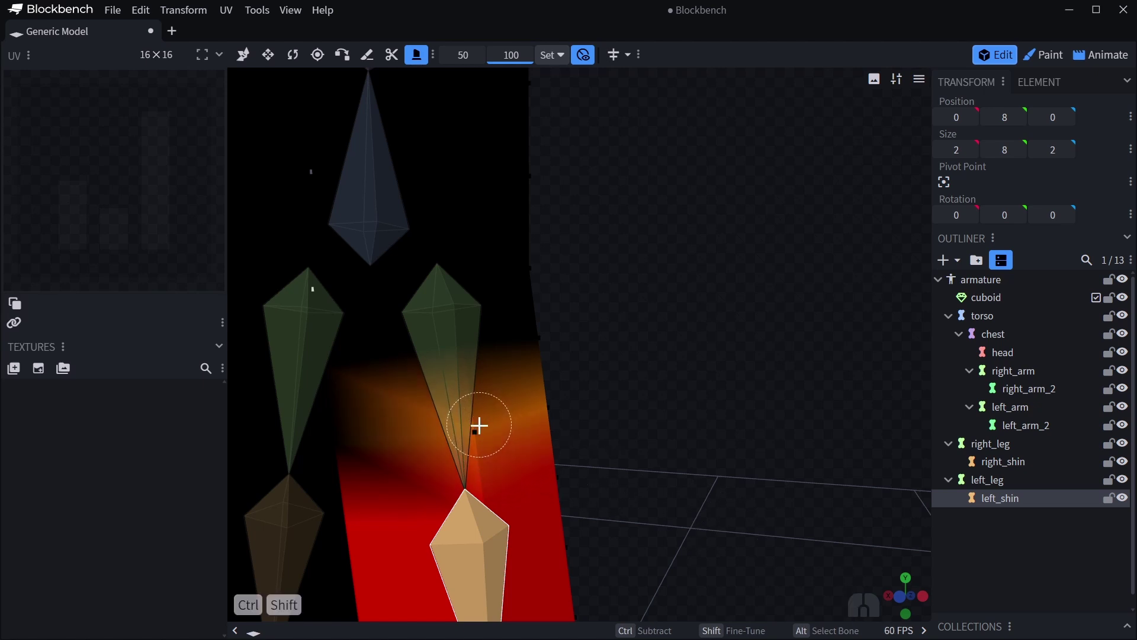
{"action": "left_click_drag", "start_coordinate": [479, 425], "coordinate": [481, 418], "text": "ctrl+shift"}
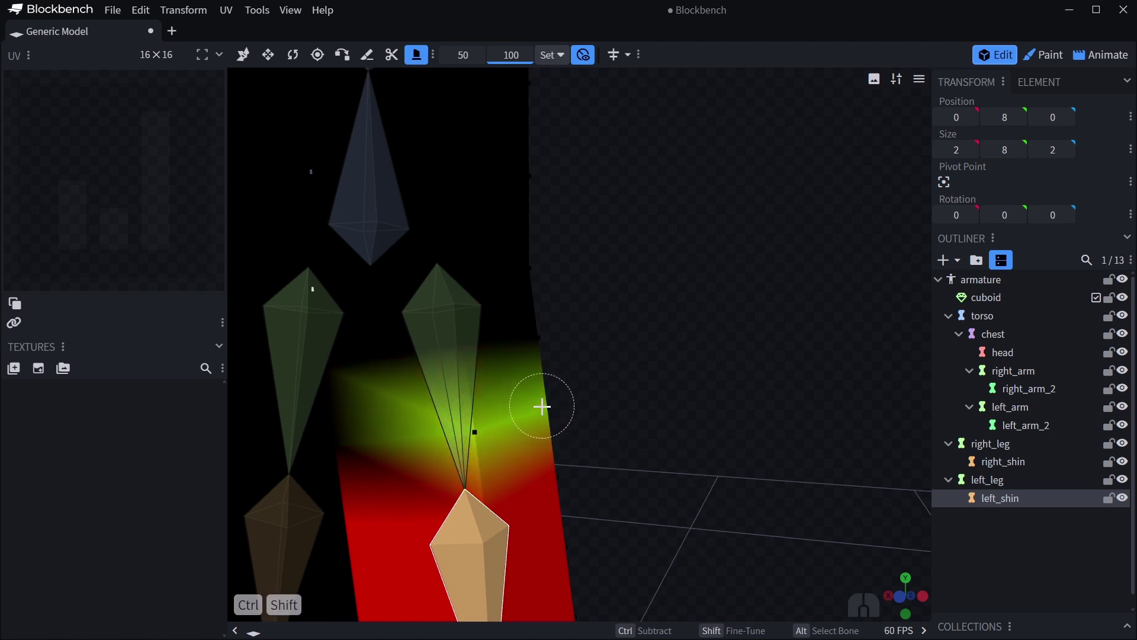
{"action": "left_click_drag", "start_coordinate": [473, 431], "coordinate": [535, 407], "text": "ctrl+shift"}
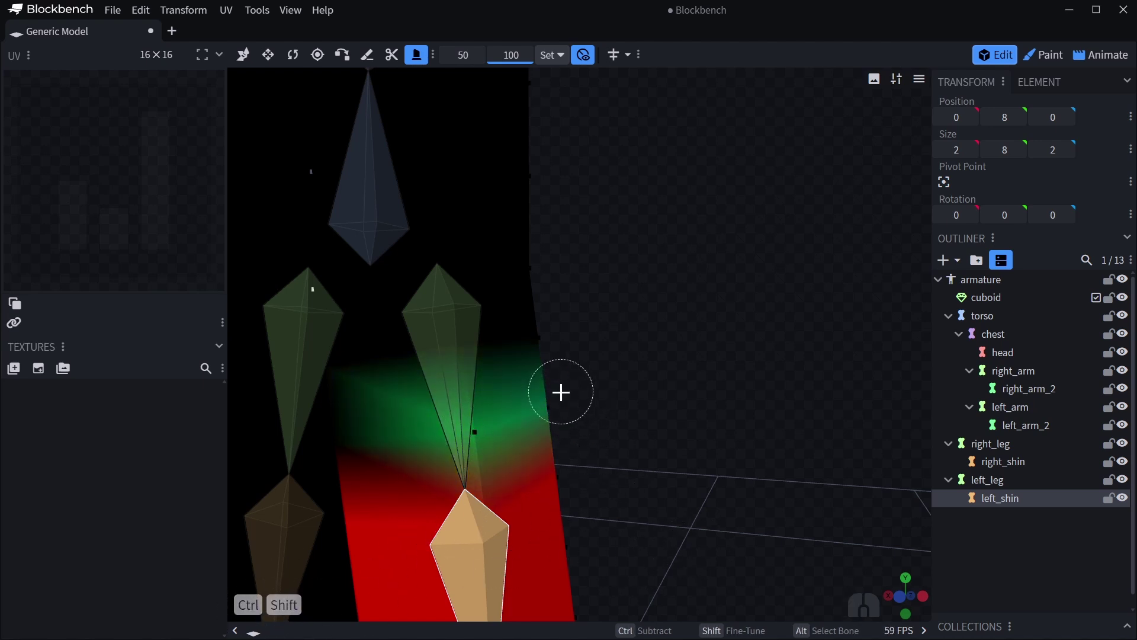
{"action": "middle_click_drag", "start_coordinate": [441, 432], "coordinate": [533, 407]}
{"action": "middle_click_drag", "start_coordinate": [637, 406], "coordinate": [596, 407]}
{"action": "left_click", "coordinate": [484, 436], "text": "ctrl"}
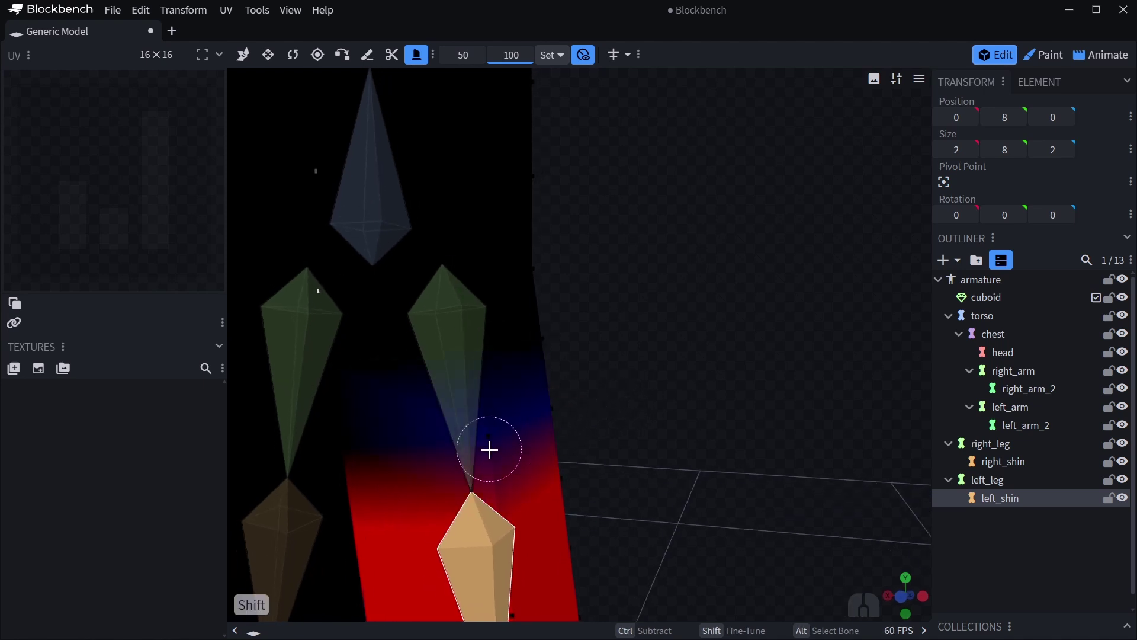
{"action": "scroll", "coordinate": [584, 402], "scroll_direction": "down", "scroll_amount": 5}
Select the right_shin bone and check its weights on the whole figure
{"action": "middle_click_drag", "start_coordinate": [441, 491], "coordinate": [490, 503]}
{"action": "left_click", "coordinate": [510, 371], "text": "alt"}
{"action": "left_click", "coordinate": [491, 485], "text": "alt"}
{"action": "scroll", "coordinate": [491, 492], "scroll_direction": "down", "scroll_amount": 4}
{"action": "middle_click_drag", "start_coordinate": [538, 398], "coordinate": [589, 510], "text": "shift"}
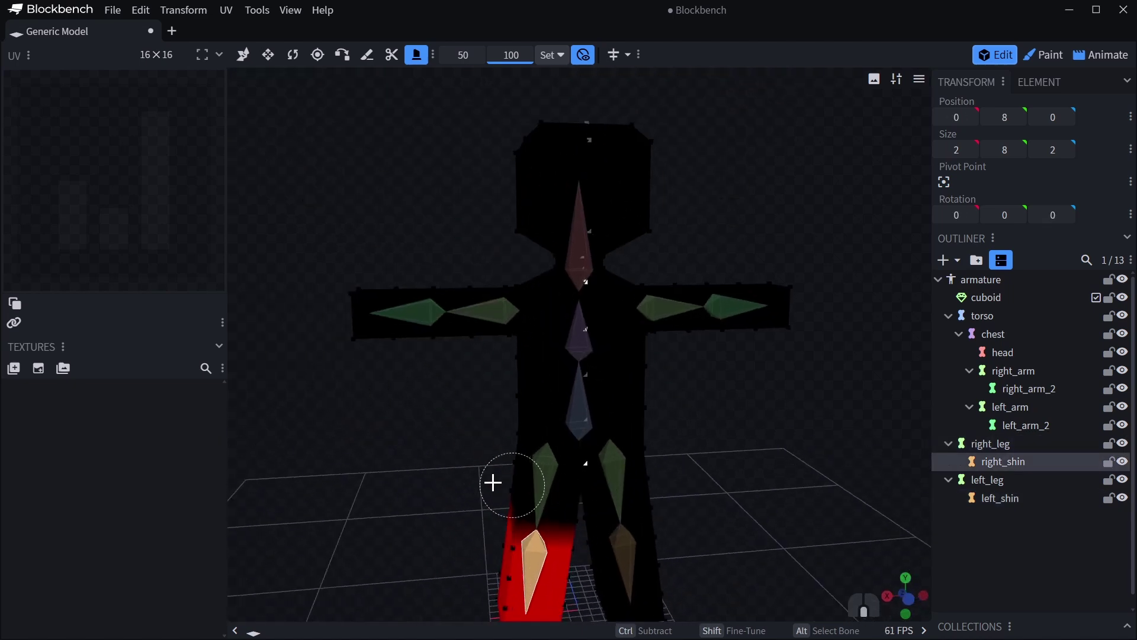
{"action": "middle_click_drag", "start_coordinate": [500, 483], "coordinate": [480, 481]}
{"action": "right_click_drag", "start_coordinate": [480, 480], "coordinate": [601, 363]}
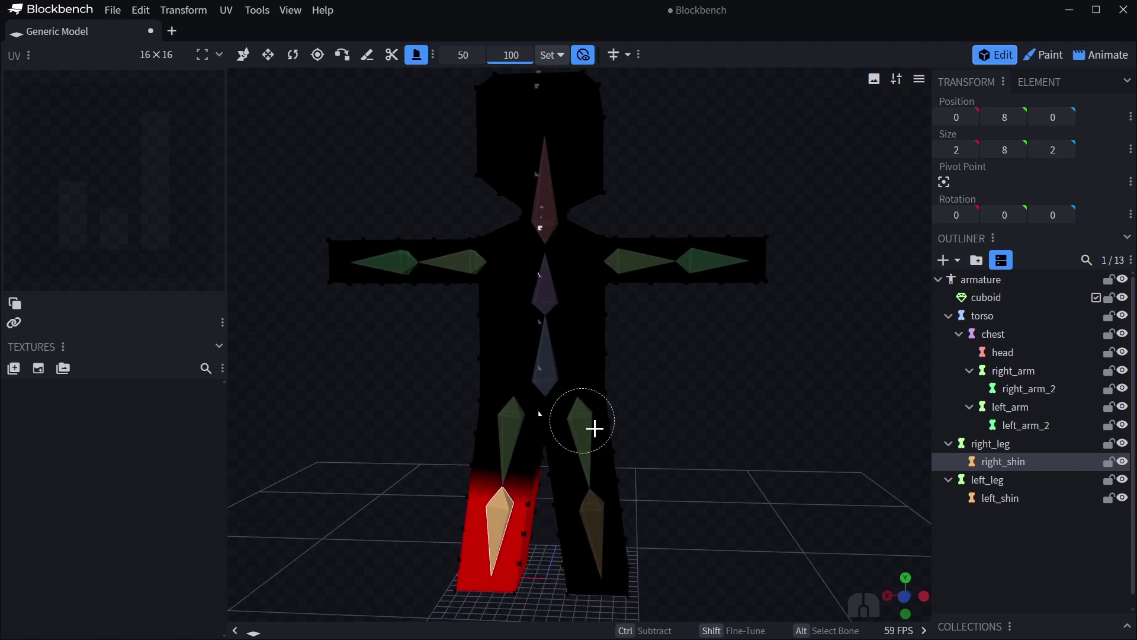
{"action": "right_click_drag", "start_coordinate": [598, 427], "coordinate": [627, 409]}
Switch the viewport shading to Vertex Bone Colors and inspect the weight distribution across the whole body
{"action": "left_click", "coordinate": [874, 78]}
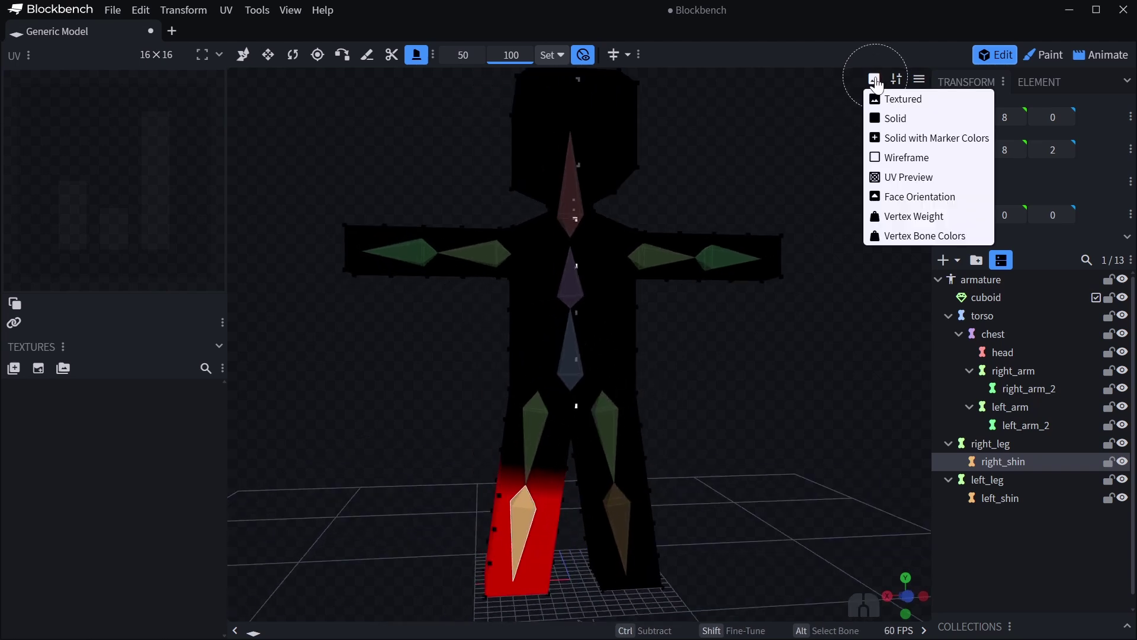
{"action": "left_click", "coordinate": [925, 235]}
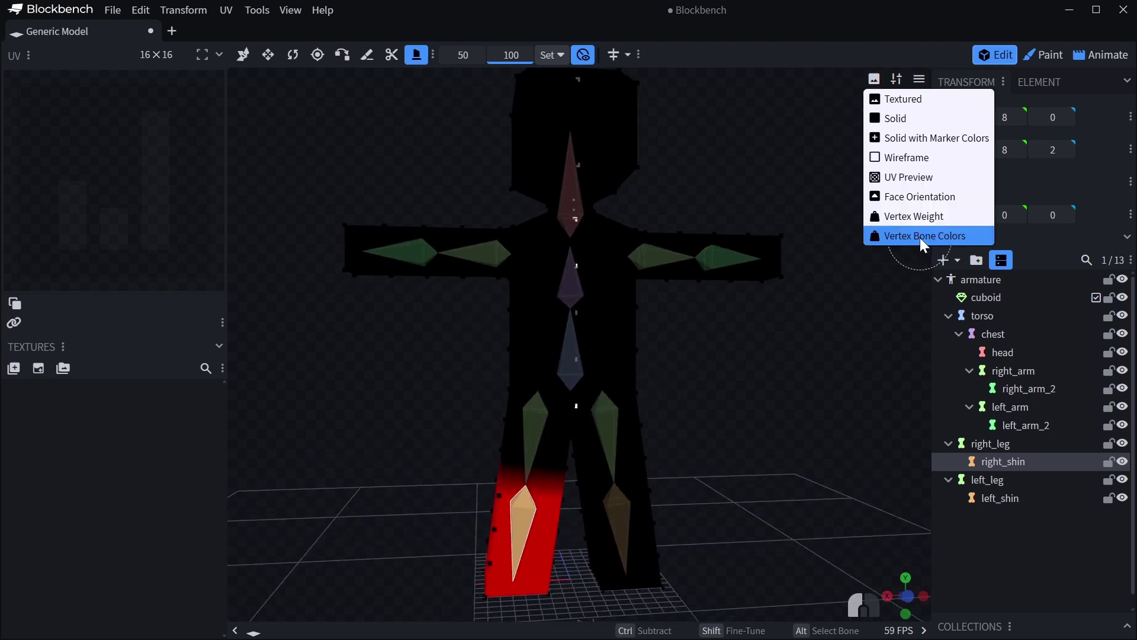
{"action": "mouse_move", "coordinate": [749, 310]}
{"action": "right_mouse_down"}
{"action": "mouse_move", "coordinate": [719, 350]}
{"action": "mouse_move", "coordinate": [676, 362]}
{"action": "mouse_move", "coordinate": [670, 373]}
{"action": "mouse_move", "coordinate": [693, 369]}
{"action": "mouse_move", "coordinate": [649, 445]}
{"action": "mouse_move", "coordinate": [655, 383]}
{"action": "mouse_move", "coordinate": [639, 384]}
{"action": "mouse_move", "coordinate": [683, 373]}
{"action": "mouse_move", "coordinate": [654, 477]}
{"action": "right_mouse_up"}
{"action": "right_click_drag", "start_coordinate": [597, 507], "coordinate": [618, 407]}
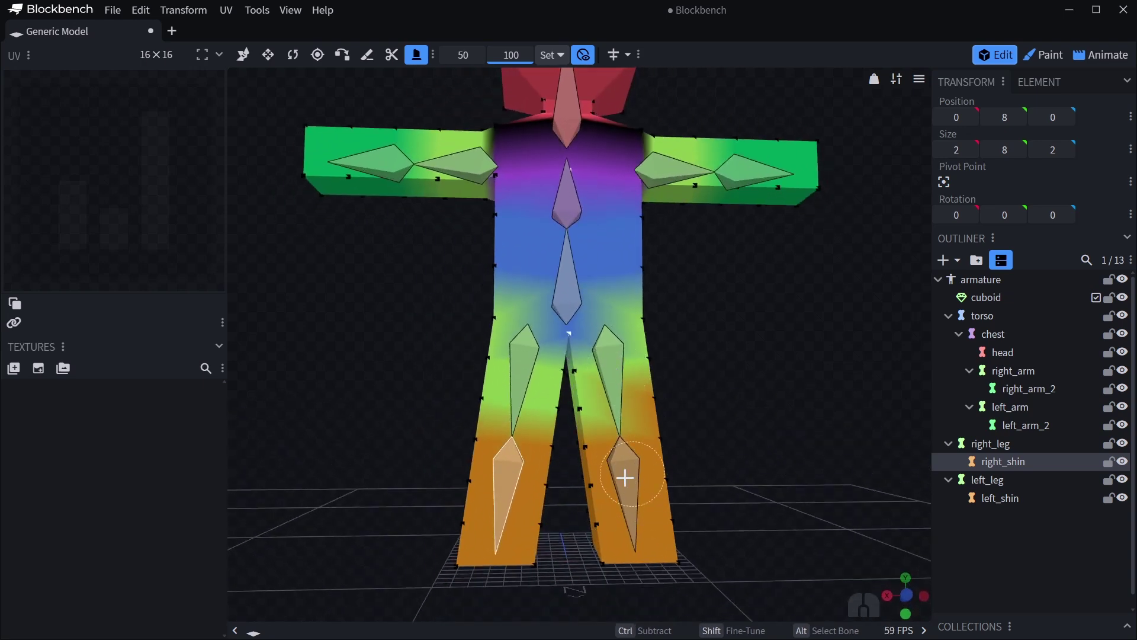
{"action": "middle_click_drag", "start_coordinate": [668, 456], "coordinate": [628, 375]}
{"action": "scroll", "coordinate": [599, 277], "scroll_direction": "down", "scroll_amount": 1}
Select the chest bone and paint its weight over the unweighted upper-chest and shoulder vertices
{"action": "middle_click_drag", "start_coordinate": [599, 276], "coordinate": [629, 383], "text": "shift"}
{"action": "scroll", "coordinate": [629, 383], "scroll_direction": "up", "scroll_amount": 3}
{"action": "right_click_drag", "start_coordinate": [574, 402], "coordinate": [537, 382]}
{"action": "middle_click_drag", "start_coordinate": [537, 383], "coordinate": [556, 399]}
{"action": "scroll", "coordinate": [518, 335], "scroll_direction": "up", "scroll_amount": 3}
{"action": "middle_click_drag", "start_coordinate": [518, 336], "coordinate": [503, 359]}
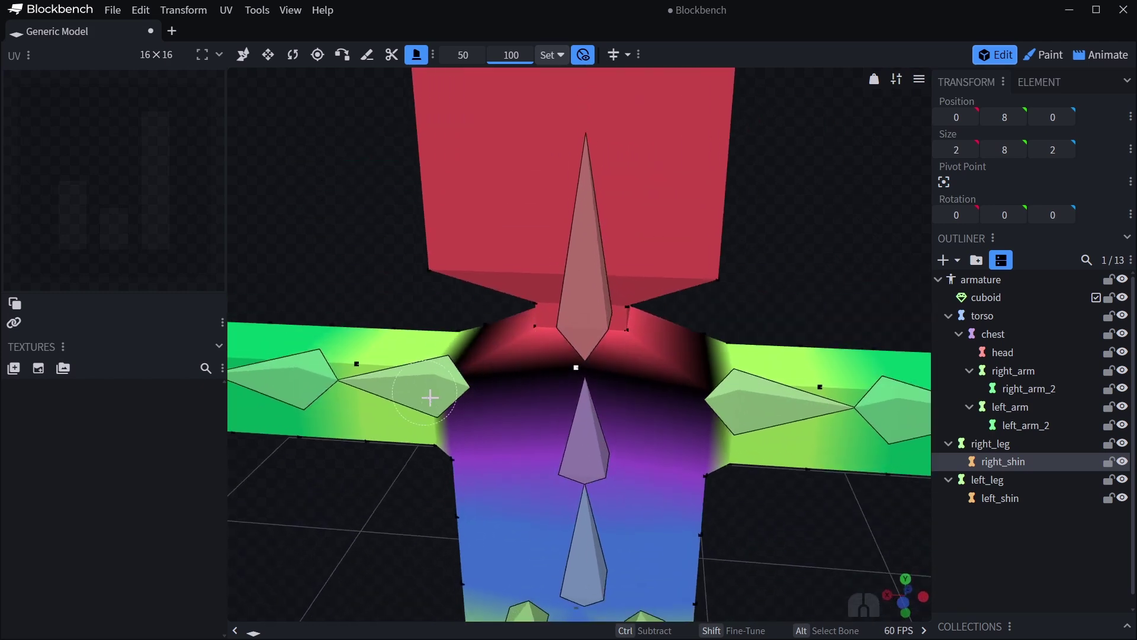
{"action": "right_click_drag", "start_coordinate": [677, 393], "coordinate": [714, 419]}
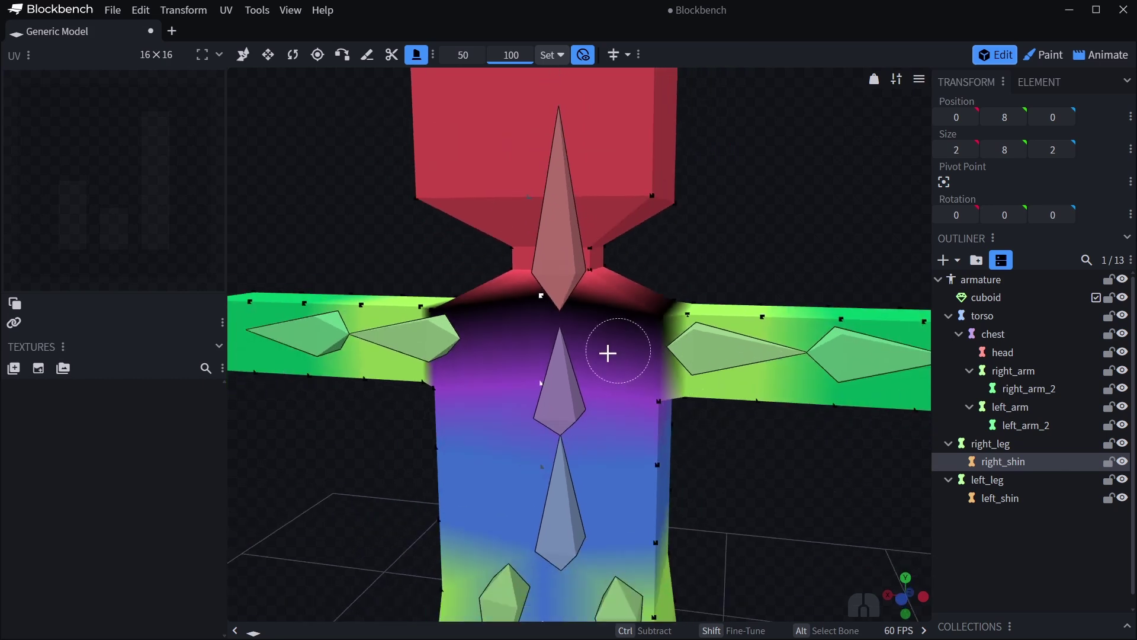
{"action": "right_click_drag", "start_coordinate": [604, 355], "coordinate": [730, 373]}
{"action": "left_click", "coordinate": [620, 452]}
{"action": "mouse_move", "coordinate": [752, 375]}
{"action": "left_mouse_down"}
{"action": "mouse_move", "coordinate": [762, 356]}
{"action": "mouse_move", "coordinate": [609, 356]}
{"action": "left_mouse_up"}
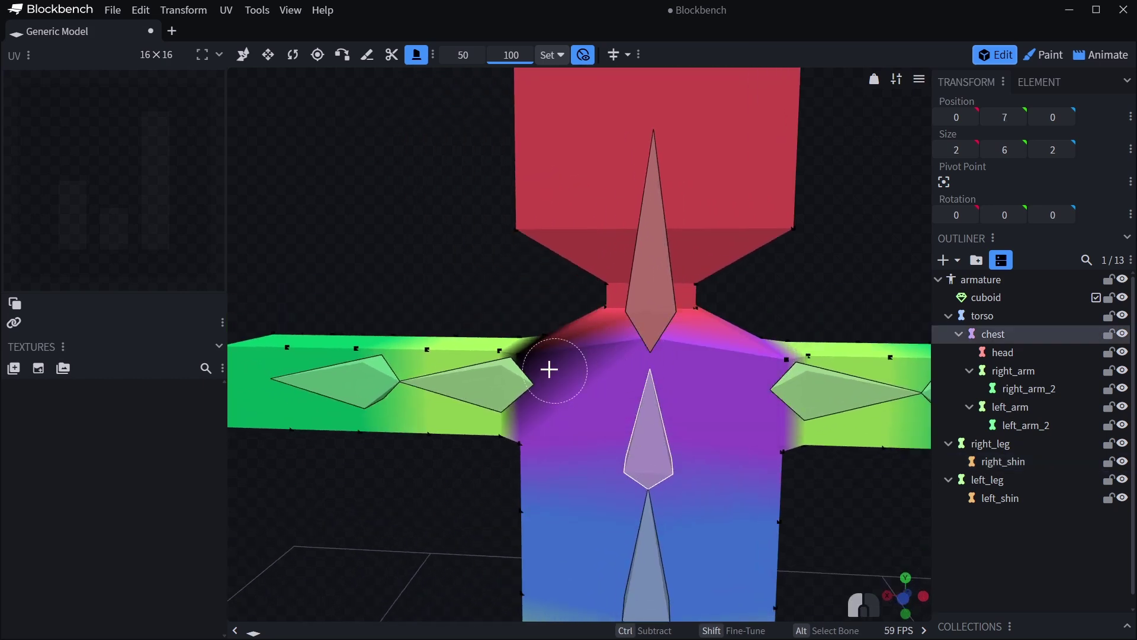
{"action": "right_click_drag", "start_coordinate": [554, 337], "coordinate": [444, 321]}
{"action": "right_click_drag", "start_coordinate": [462, 361], "coordinate": [709, 283]}
Add chest weight in fine-tune increments to the side vertices of the torso just below the chest bone
{"action": "scroll", "coordinate": [688, 296], "scroll_direction": "down", "scroll_amount": 6}
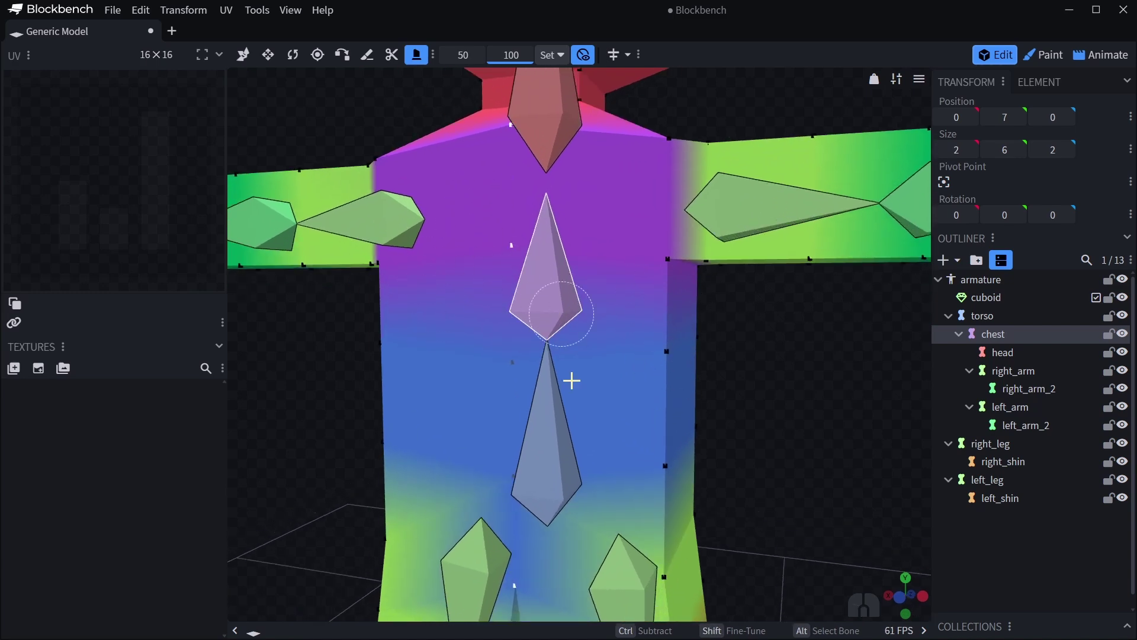
{"action": "key", "text": "alt"}
{"action": "right_click_drag", "start_coordinate": [641, 355], "coordinate": [611, 340]}
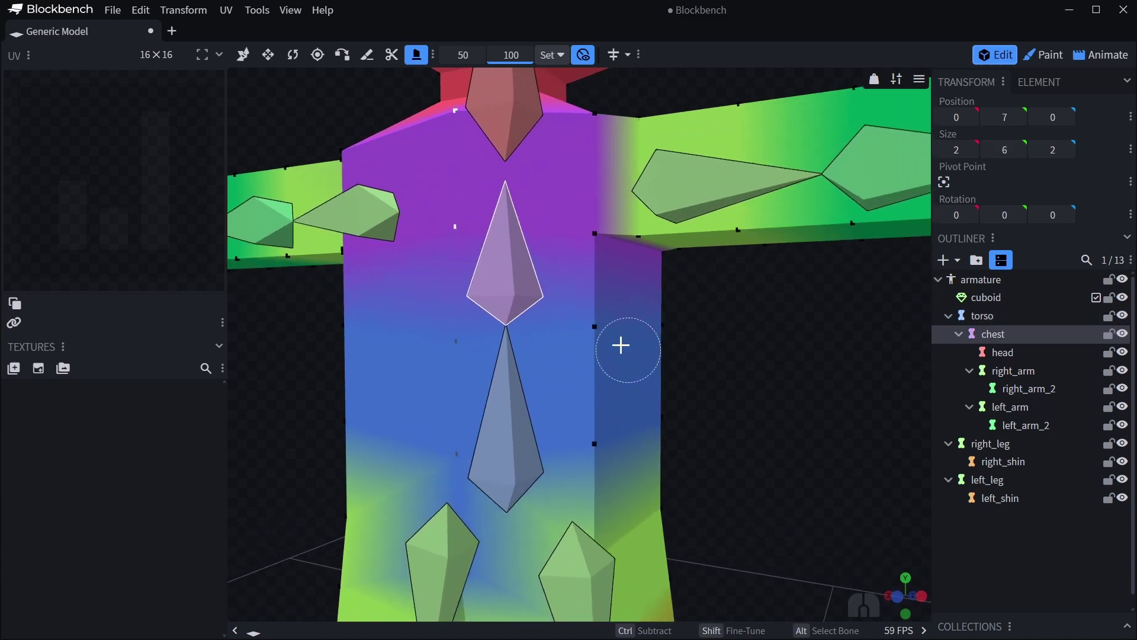
{"action": "key", "text": "alt"}
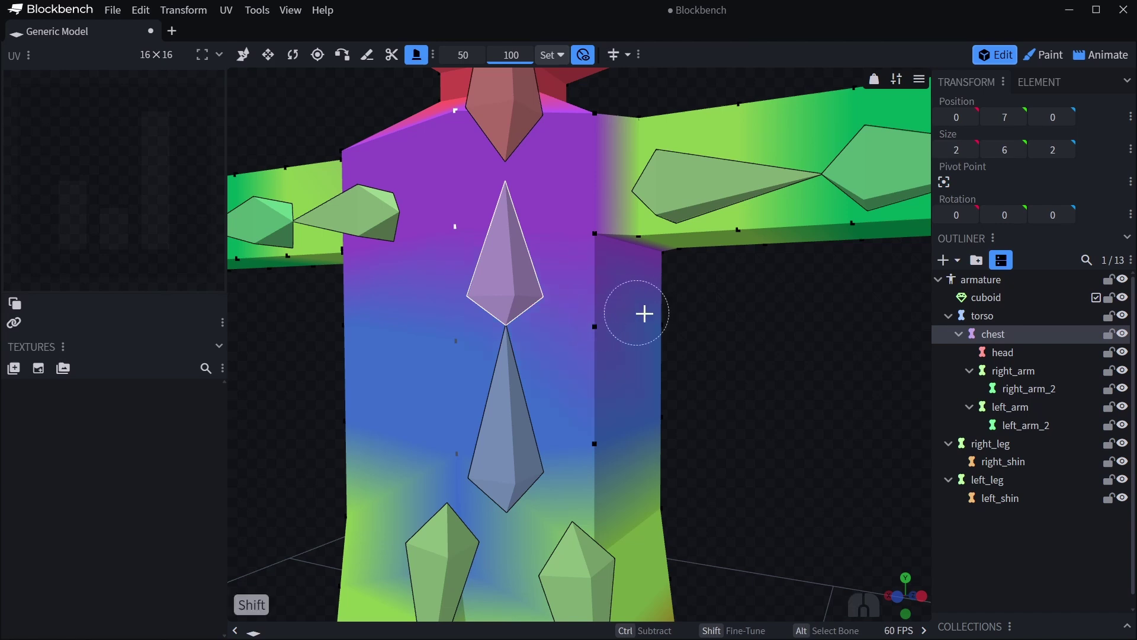
{"action": "right_click_drag", "start_coordinate": [578, 322], "coordinate": [525, 356]}
Enable mirrored editing and add chest weight in fine-tune increments along the sides of the mid-torso
{"action": "left_click", "coordinate": [614, 55]}
{"action": "left_click_drag", "start_coordinate": [754, 372], "coordinate": [696, 374]}
{"action": "right_click_drag", "start_coordinate": [696, 374], "coordinate": [576, 368]}
{"action": "right_click_drag", "start_coordinate": [725, 398], "coordinate": [714, 355]}
{"action": "key", "text": "shift"}
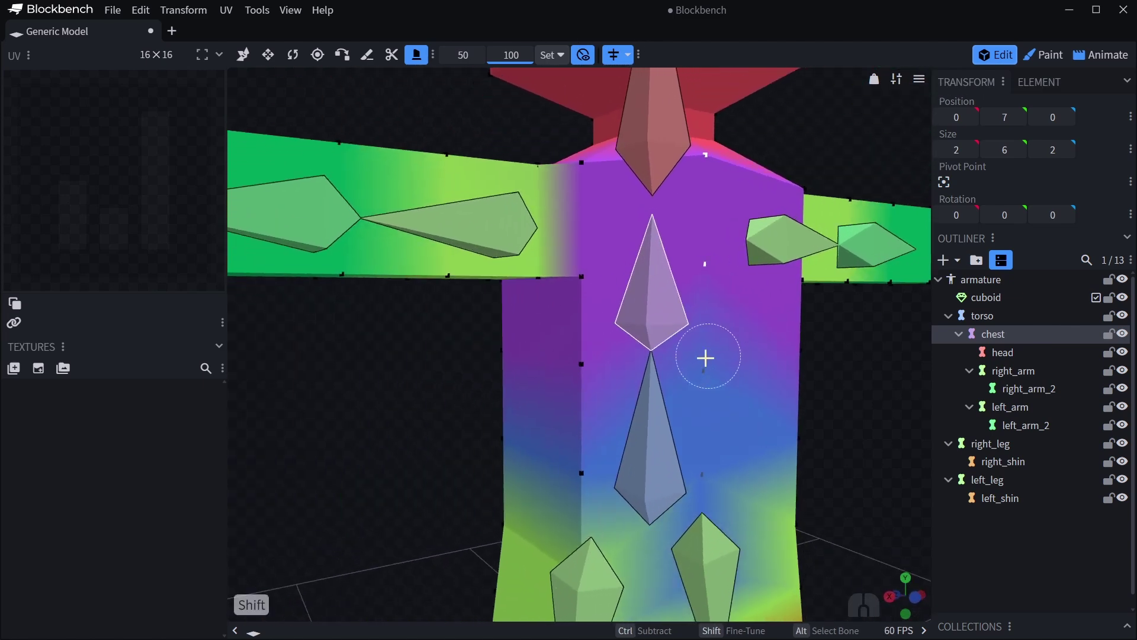
Select the right_leg bone and adjust its weight on the outer hip vertices by adding and subtracting in fine-tune increments
{"action": "scroll", "coordinate": [691, 402], "scroll_direction": "down", "scroll_amount": 2}
{"action": "middle_click_drag", "start_coordinate": [687, 527], "coordinate": [638, 396]}
{"action": "middle_click_drag", "start_coordinate": [615, 473], "coordinate": [680, 465]}
{"action": "scroll", "coordinate": [680, 465], "scroll_direction": "up", "scroll_amount": 2}
{"action": "left_click", "coordinate": [635, 414], "text": "alt"}
{"action": "scroll", "coordinate": [628, 405], "scroll_direction": "up", "scroll_amount": 2}
{"action": "middle_click_drag", "start_coordinate": [619, 398], "coordinate": [600, 395]}
{"action": "key", "text": "shift"}
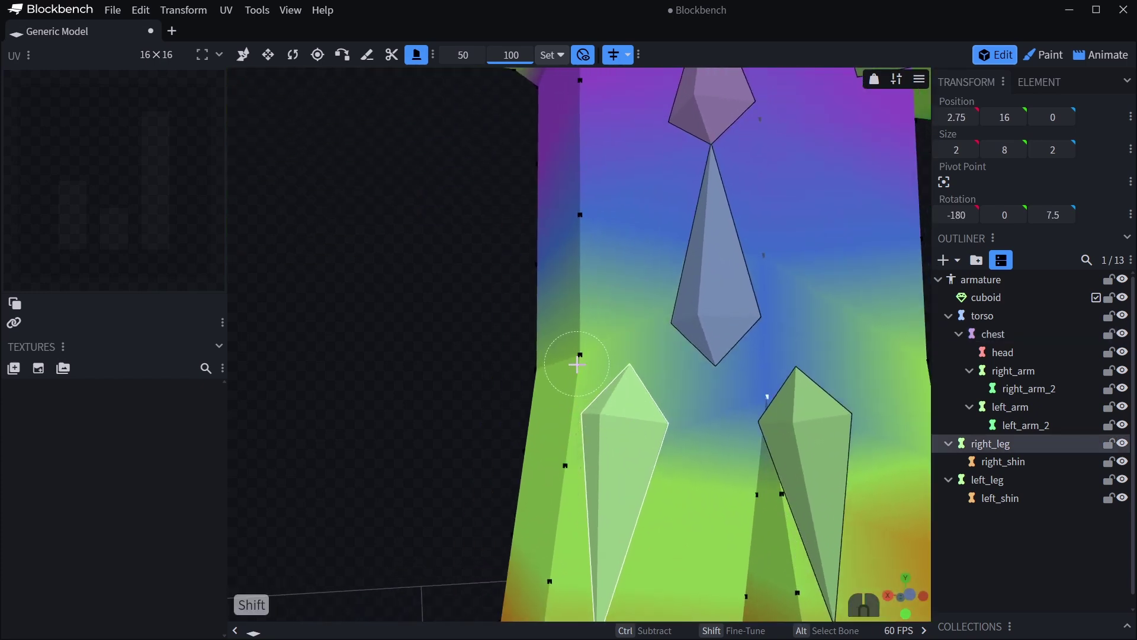
{"action": "key", "text": "ctrl"}
{"action": "middle_click_drag", "start_coordinate": [627, 346], "coordinate": [568, 402]}
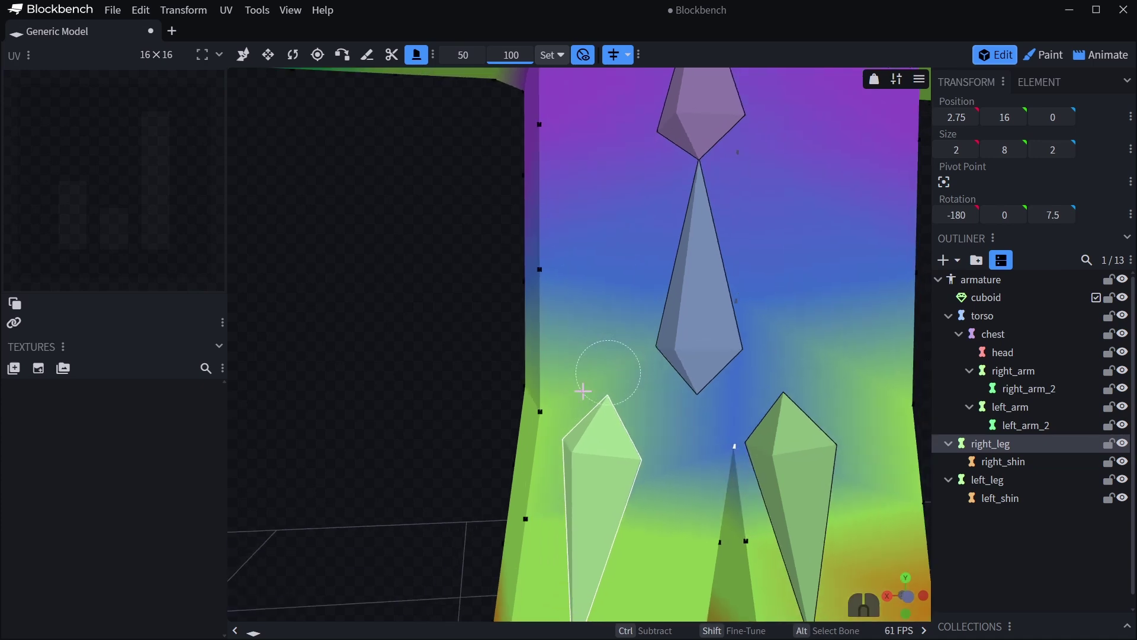
Select the torso bone and add its weight in fine-tune increments to the outer hip vertices
{"action": "left_click", "coordinate": [687, 325]}
{"action": "left_click_drag", "start_coordinate": [687, 325], "coordinate": [675, 368]}
{"action": "key", "text": "shift"}
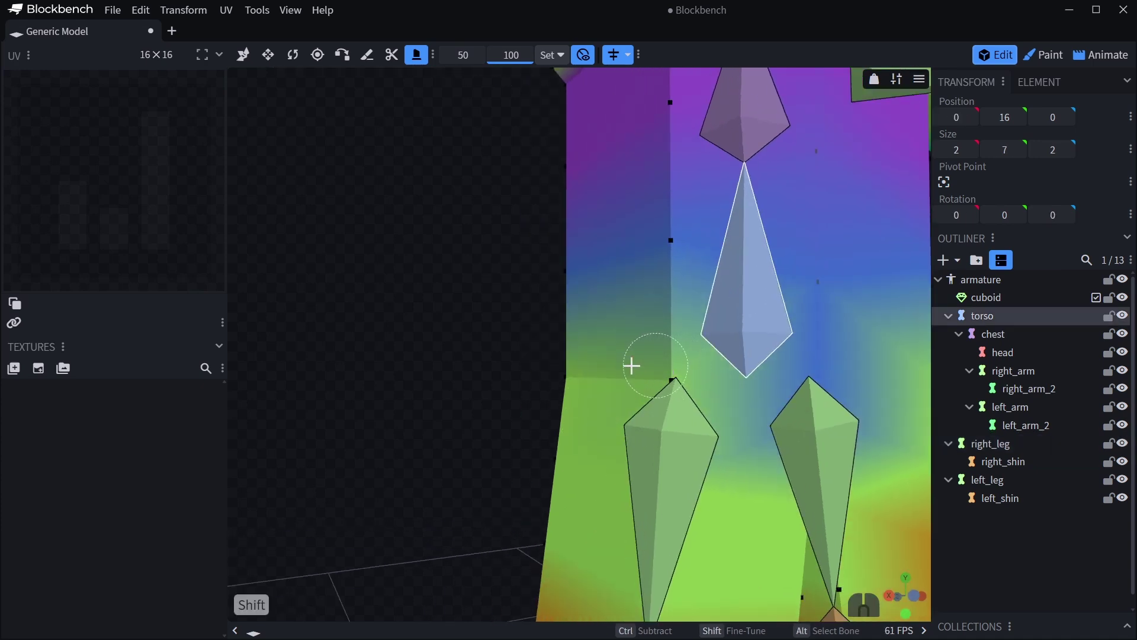
Examine the bone color distribution over the whole figure from the front, side and back
{"action": "scroll", "coordinate": [676, 364], "scroll_direction": "down", "scroll_amount": 5}
{"action": "scroll", "coordinate": [774, 482], "scroll_direction": "down", "scroll_amount": 3}
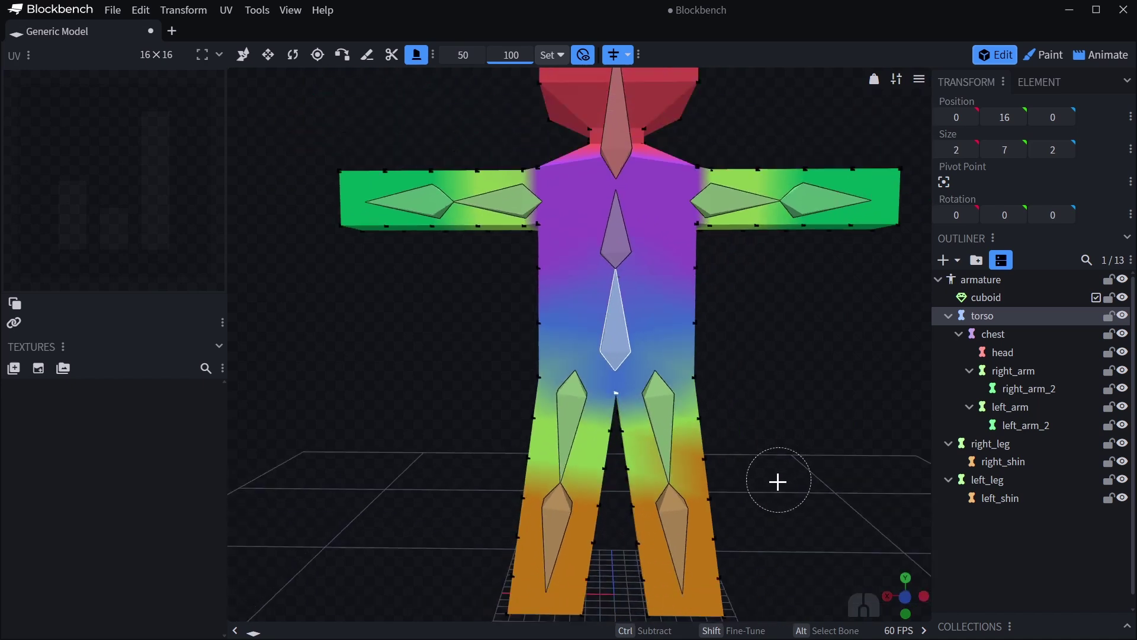
{"action": "left_click_drag", "start_coordinate": [774, 482], "coordinate": [741, 474]}
{"action": "scroll", "coordinate": [655, 470], "scroll_direction": "up", "scroll_amount": 5}
{"action": "scroll", "coordinate": [627, 412], "scroll_direction": "down", "scroll_amount": 8}
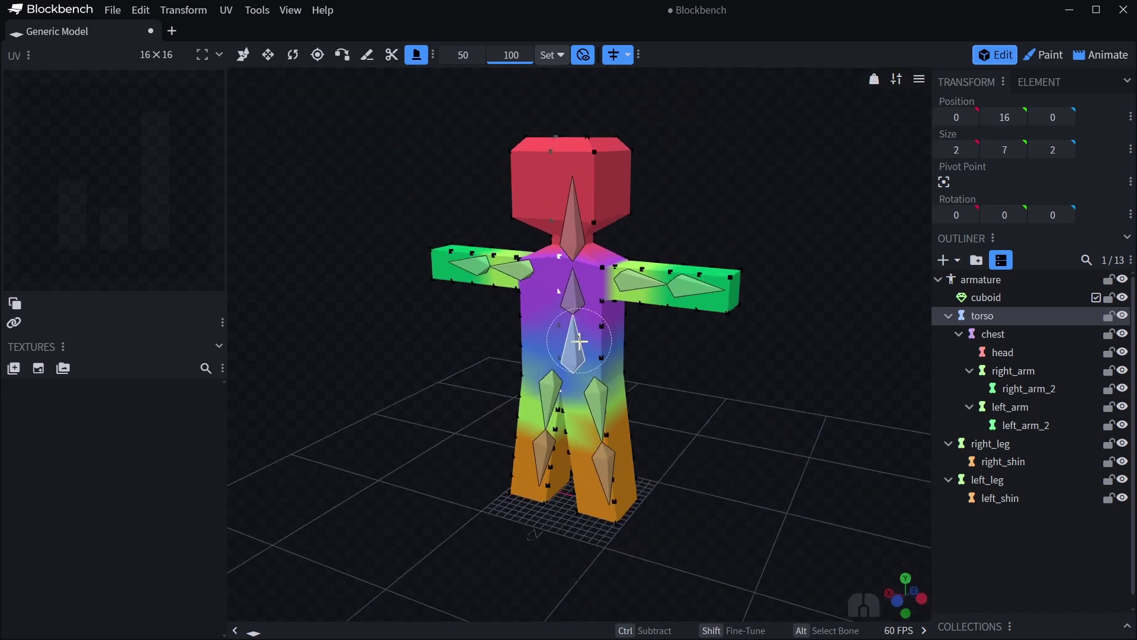
{"action": "left_click_drag", "start_coordinate": [581, 342], "coordinate": [739, 313]}
{"action": "scroll", "coordinate": [518, 326], "scroll_direction": "up", "scroll_amount": 2}
{"action": "middle_click_drag", "start_coordinate": [539, 340], "coordinate": [543, 394]}
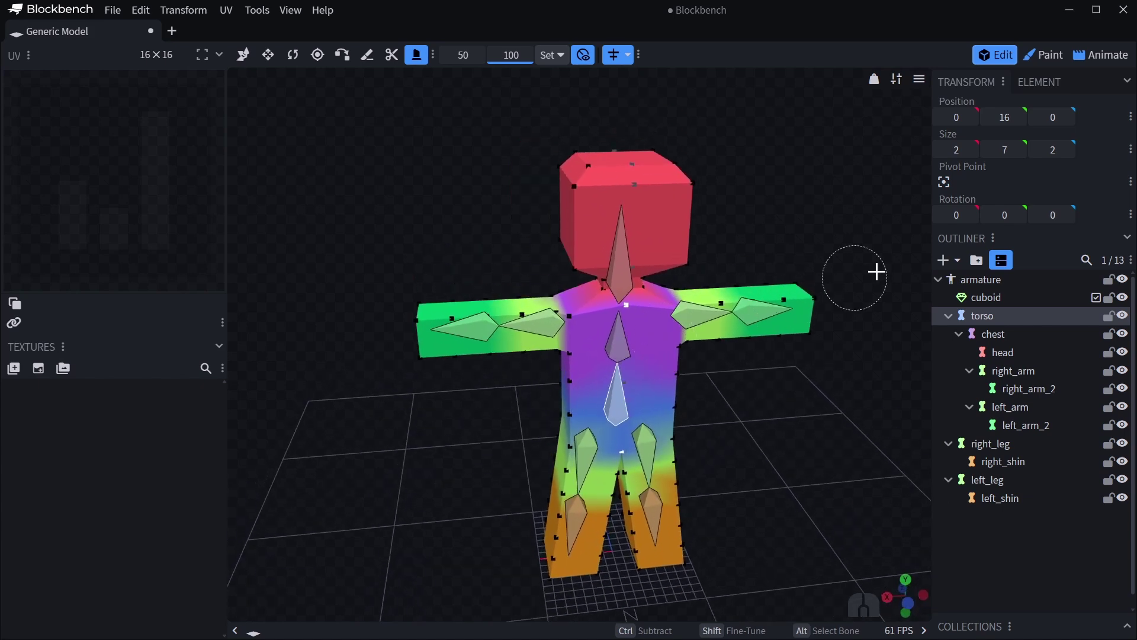
Leave weight painting, switch to Animate mode and create a new animation with the default name "animation"
{"action": "left_click", "coordinate": [243, 55]}
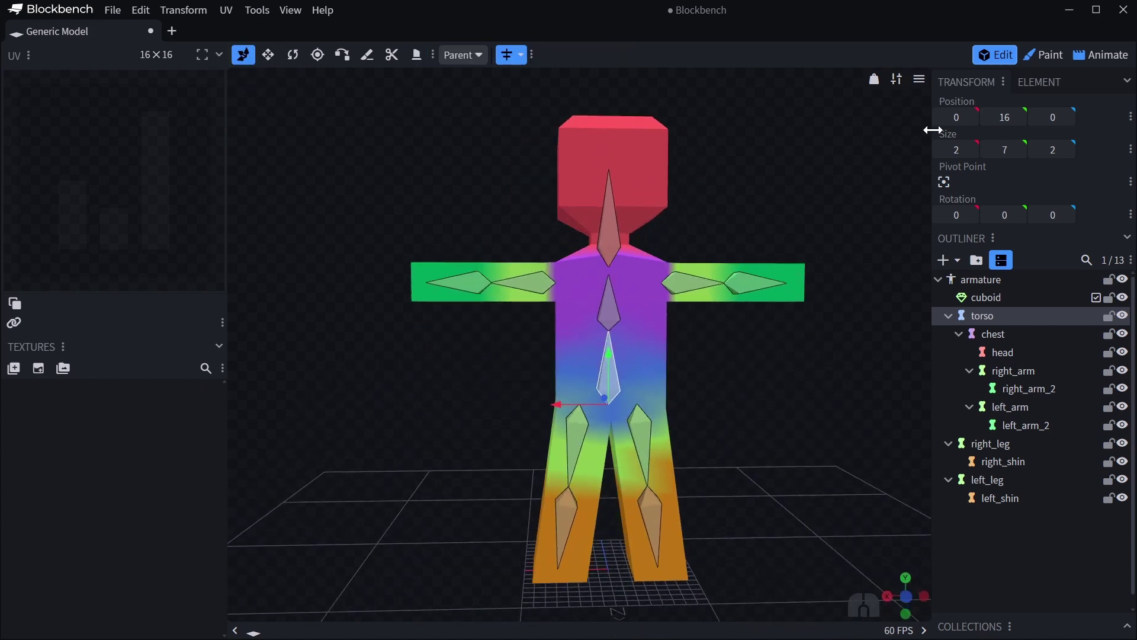
{"action": "left_click", "coordinate": [1103, 55]}
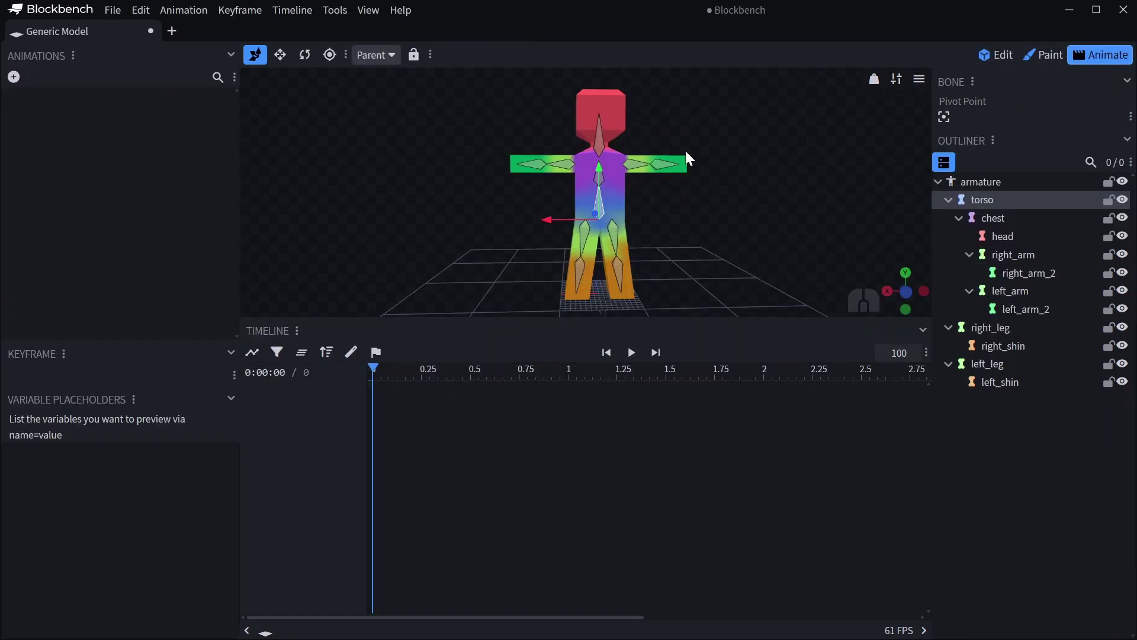
{"action": "left_click", "coordinate": [13, 77]}
{"action": "left_click", "coordinate": [673, 278]}
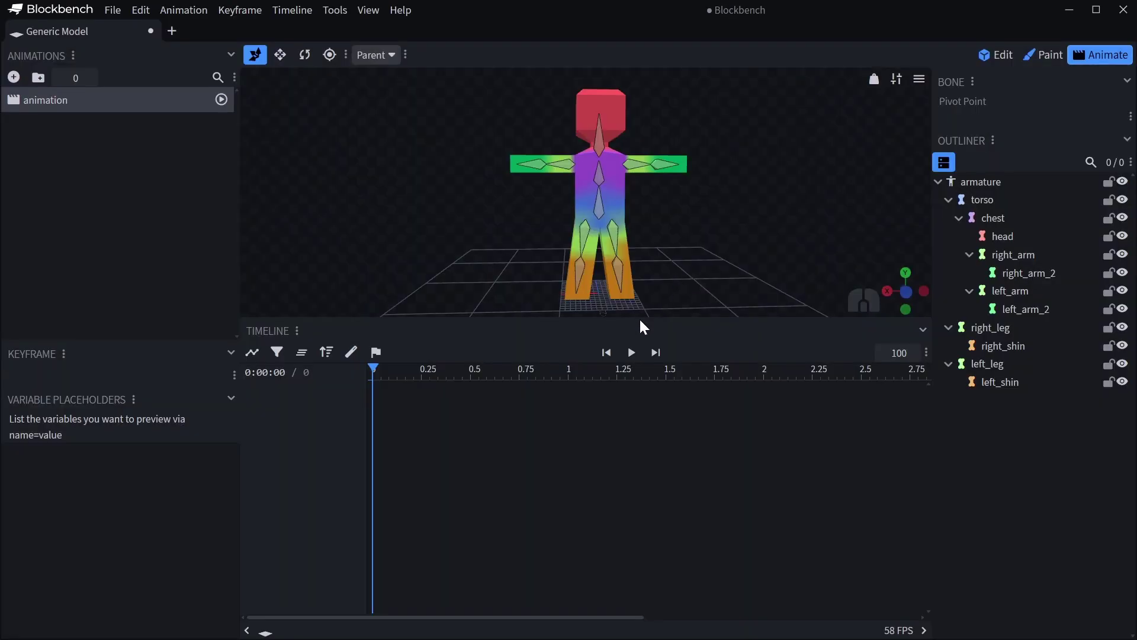
Enlarge the preview area and rotate the right_leg bone to 52.5 on X at time 0
{"action": "left_click_drag", "start_coordinate": [640, 317], "coordinate": [629, 460]}
{"action": "middle_click_drag", "start_coordinate": [589, 400], "coordinate": [643, 276]}
{"action": "scroll", "coordinate": [702, 389], "scroll_direction": "up", "scroll_amount": 2}
{"action": "scroll", "coordinate": [643, 276], "scroll_direction": "up", "scroll_amount": 2}
{"action": "left_click", "coordinate": [644, 275]}
{"action": "key", "text": "r"}
{"action": "left_click_drag", "start_coordinate": [679, 263], "coordinate": [718, 346]}
{"action": "left_click", "coordinate": [697, 309]}
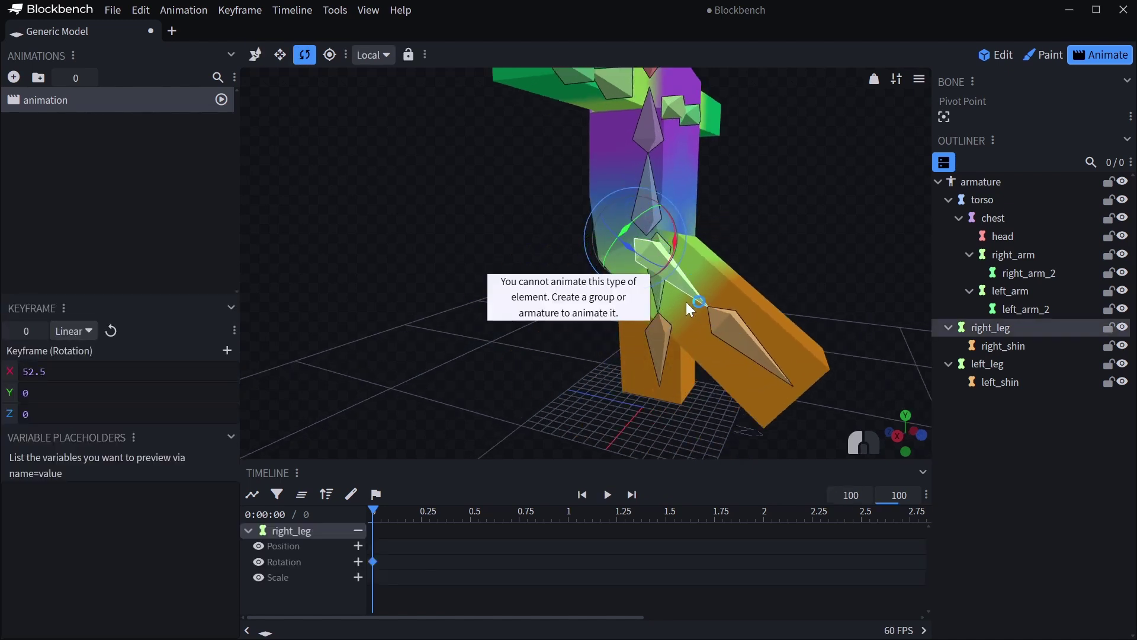
Select the right_shin bone and bend the knee by rotating it to -37.5 on X at time 0
{"action": "left_click", "coordinate": [717, 329]}
{"action": "left_click_drag", "start_coordinate": [756, 305], "coordinate": [740, 339]}
{"action": "left_click_drag", "start_coordinate": [643, 340], "coordinate": [696, 328]}
{"action": "scroll", "coordinate": [748, 274], "scroll_direction": "up", "scroll_amount": 2}
{"action": "scroll", "coordinate": [714, 316], "scroll_direction": "up", "scroll_amount": 3}
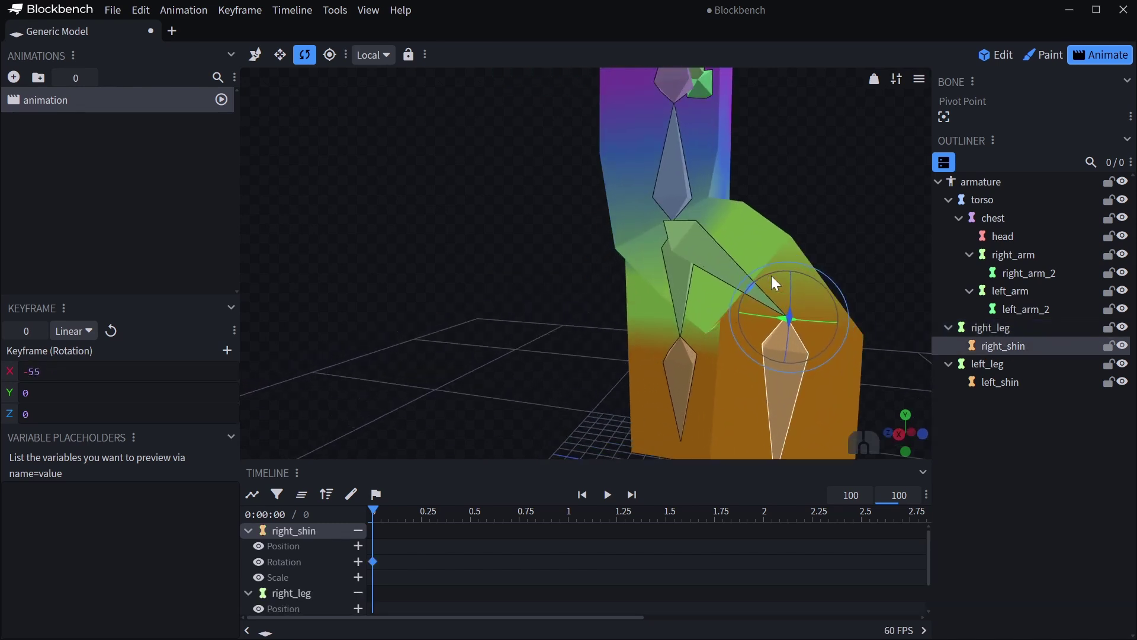
{"action": "left_click_drag", "start_coordinate": [760, 284], "coordinate": [743, 314]}
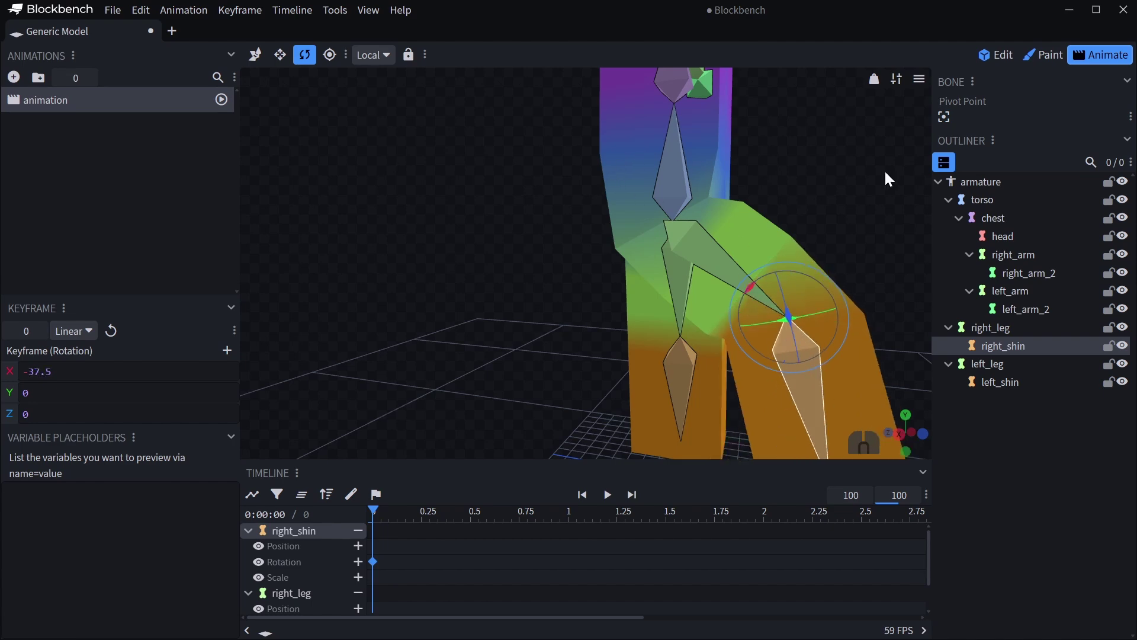
Check the right leg's weights on the unposed model in Edit mode and return to Animate mode
{"action": "left_click", "coordinate": [996, 55]}
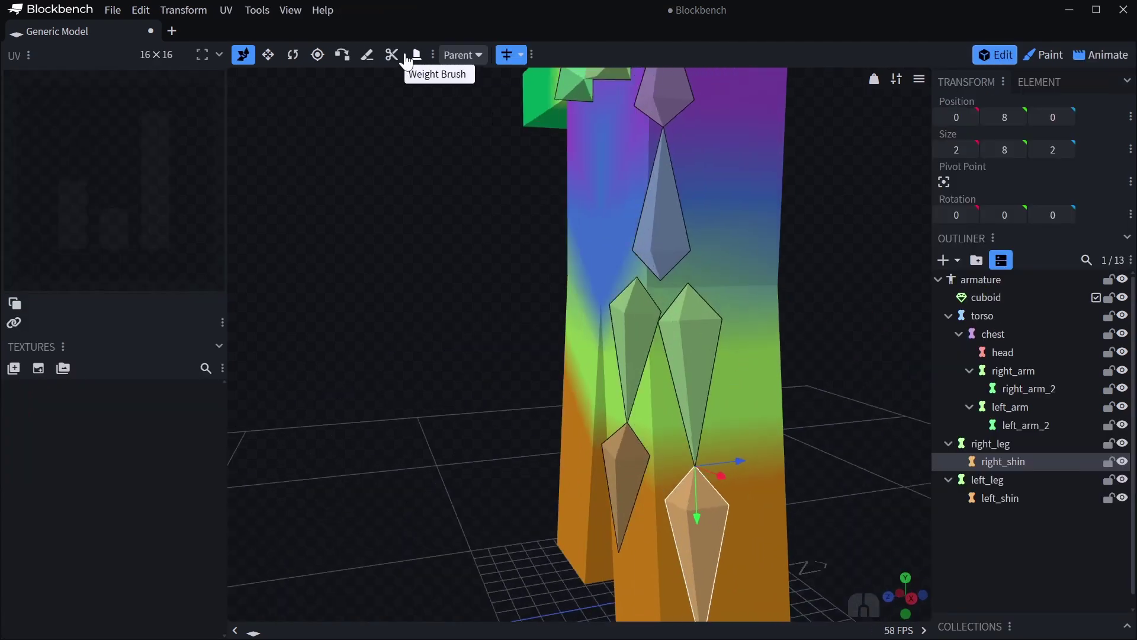
{"action": "left_click_drag", "start_coordinate": [397, 106], "coordinate": [581, 207]}
{"action": "left_click", "coordinate": [1099, 55]}
Select the head bone and tilt it to about 14.7 on X, 3.2 on Y and -12.1 on Z
{"action": "middle_click_drag", "start_coordinate": [786, 238], "coordinate": [844, 240]}
{"action": "left_click", "coordinate": [658, 213]}
{"action": "middle_click_drag", "start_coordinate": [681, 249], "coordinate": [737, 258]}
{"action": "left_click_drag", "start_coordinate": [616, 183], "coordinate": [622, 190]}
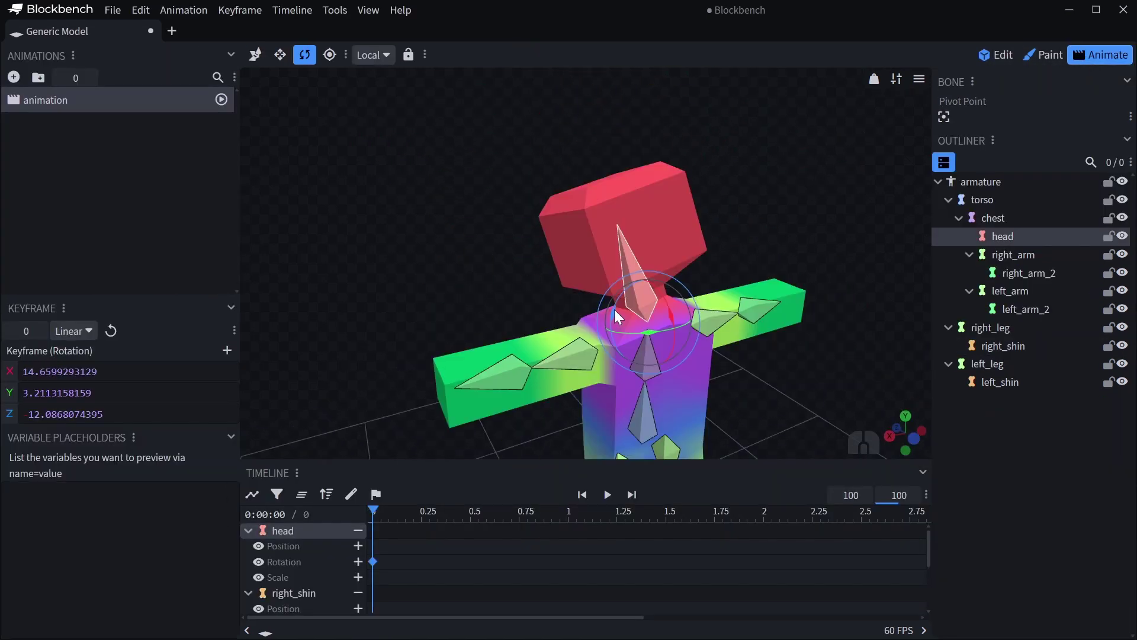